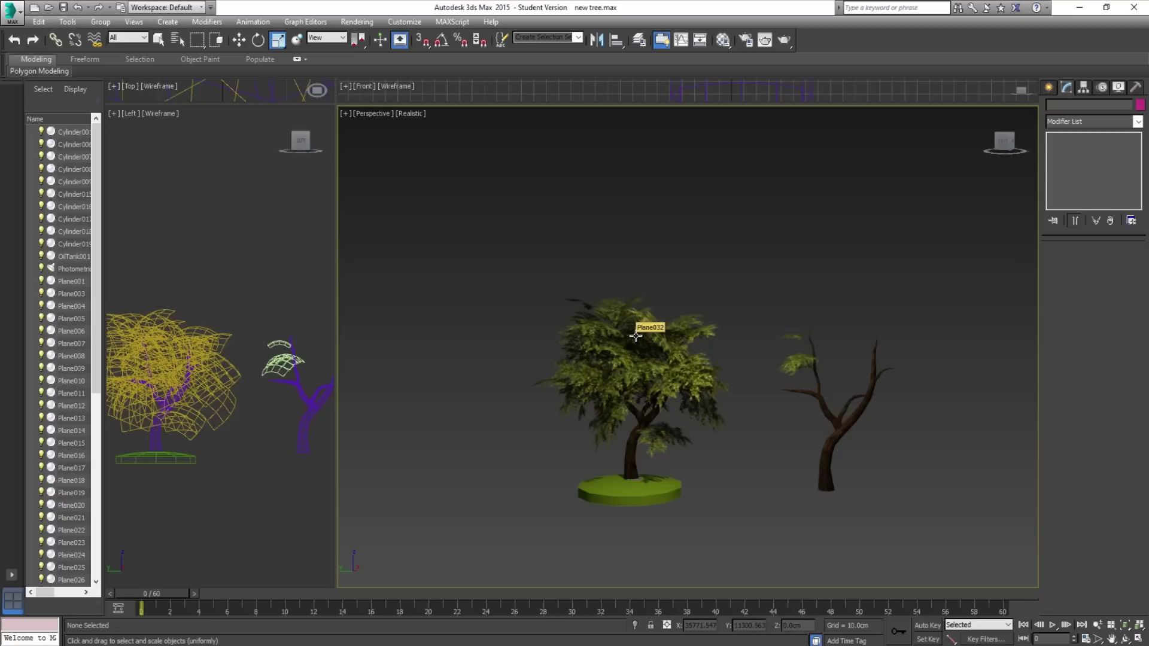
- Examine the finished leafy tree and the bare trunk example from several angles and distances in the Perspective viewport
mouse_move(713, 415)
middle_mouse_down("alt")
mouse_move(685, 397)
mouse_move(704, 402)
middle_mouse_up("alt")
scroll(649, 388, "up", 3)
mouse_move(602, 367)
middle_mouse_down("alt")
mouse_move(645, 369)
mouse_move(605, 359)
middle_mouse_up("alt")
scroll(625, 408, "down", 4)
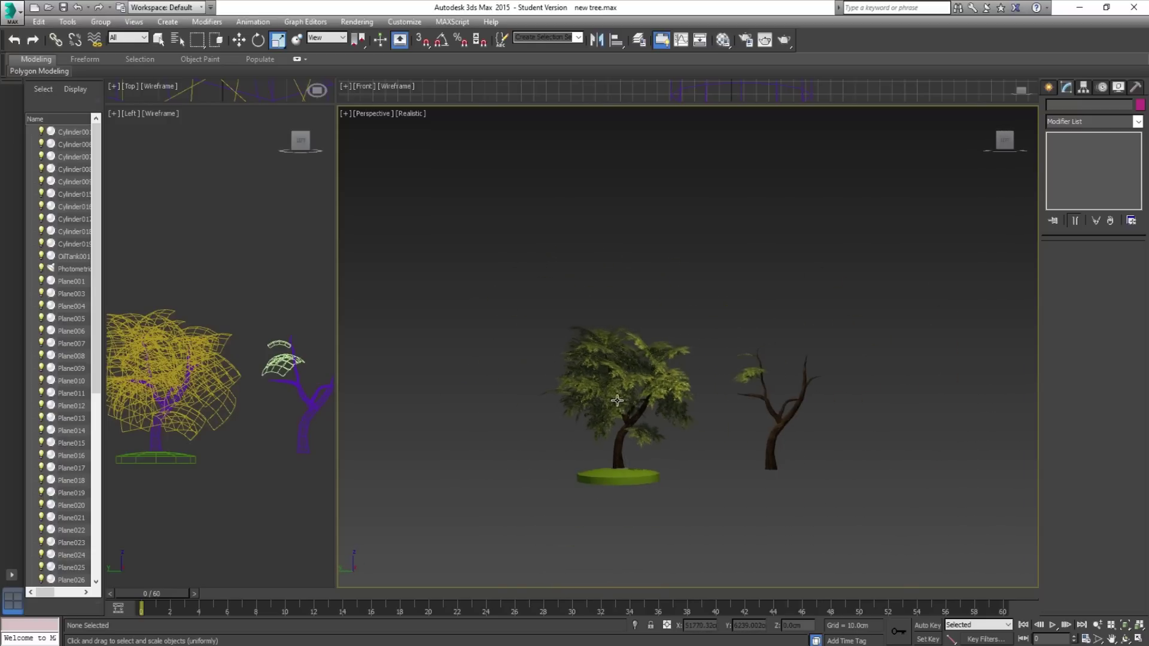
scroll(618, 400, "up", 3)
middle_click_drag(653, 392, 630, 378, "alt")
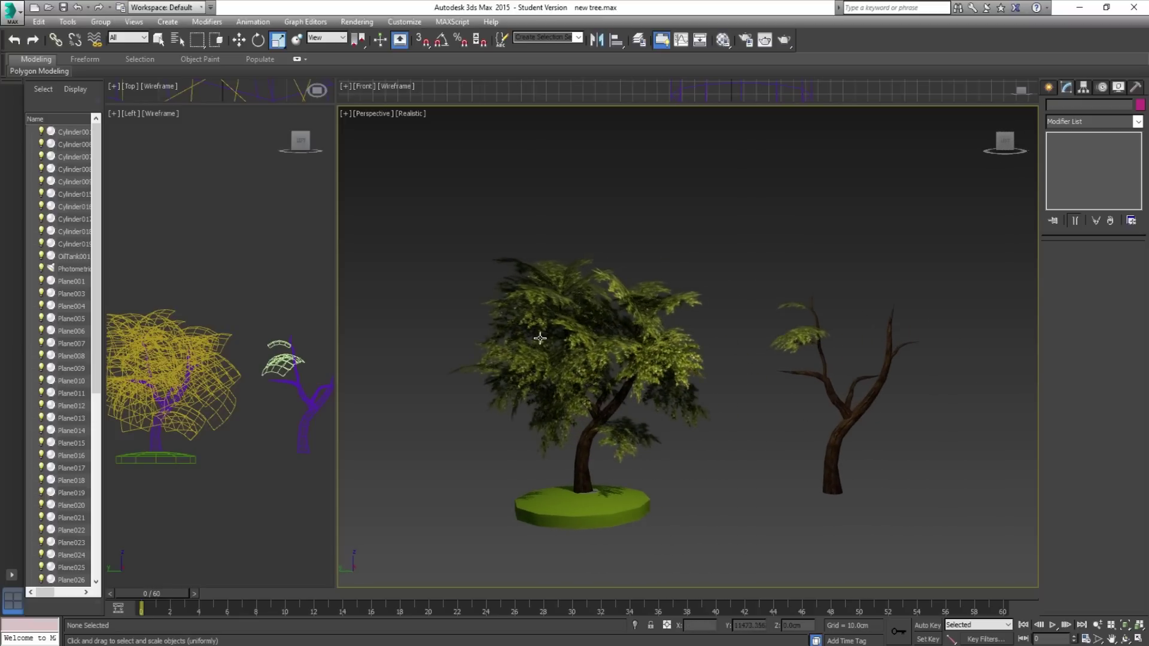
mouse_move(611, 371)
middle_mouse_down("alt")
mouse_move(640, 373)
mouse_move(612, 381)
middle_mouse_up("alt")
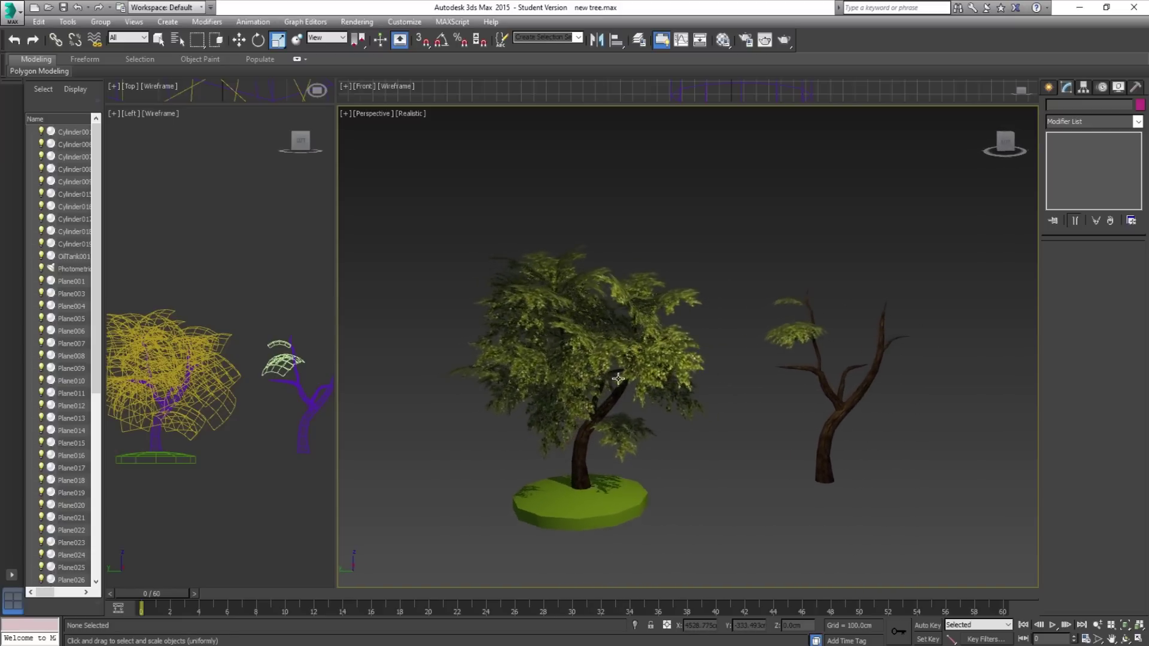
scroll(600, 368, "up", 3)
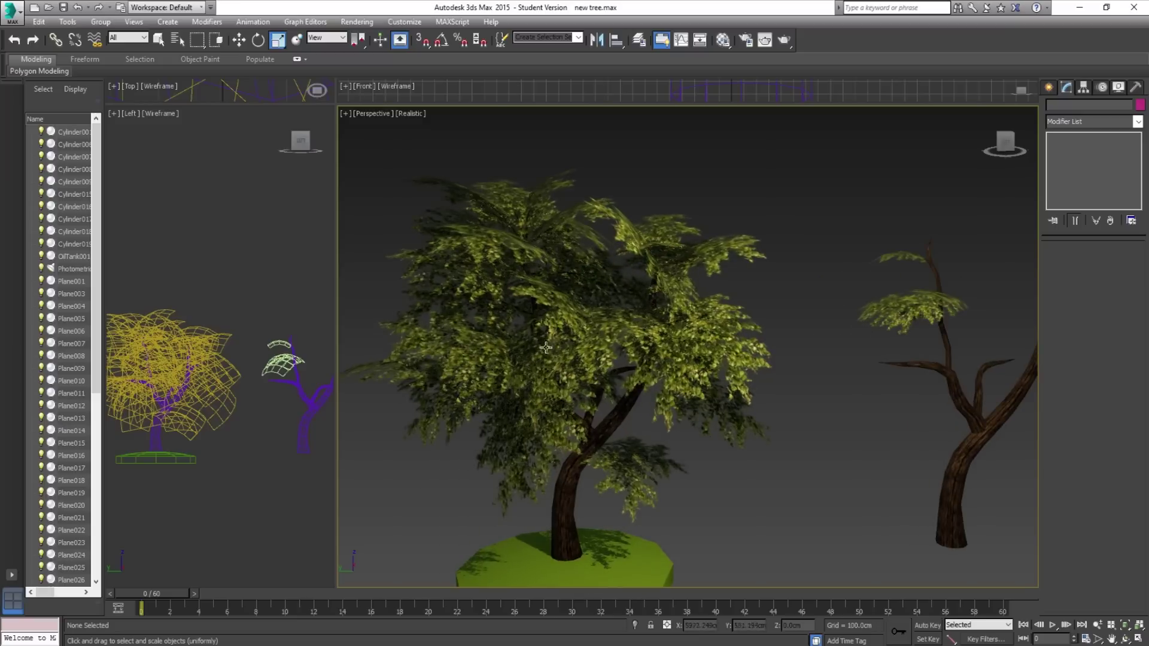
scroll(547, 351, "down", 3)
middle_click_drag(590, 403, 558, 421, "alt")
middle_click_drag(772, 413, 772, 440)
scroll(746, 428, "up", 4)
scroll(770, 407, "down", 5)
scroll(771, 443, "up", 3)
scroll(692, 380, "up", 1)
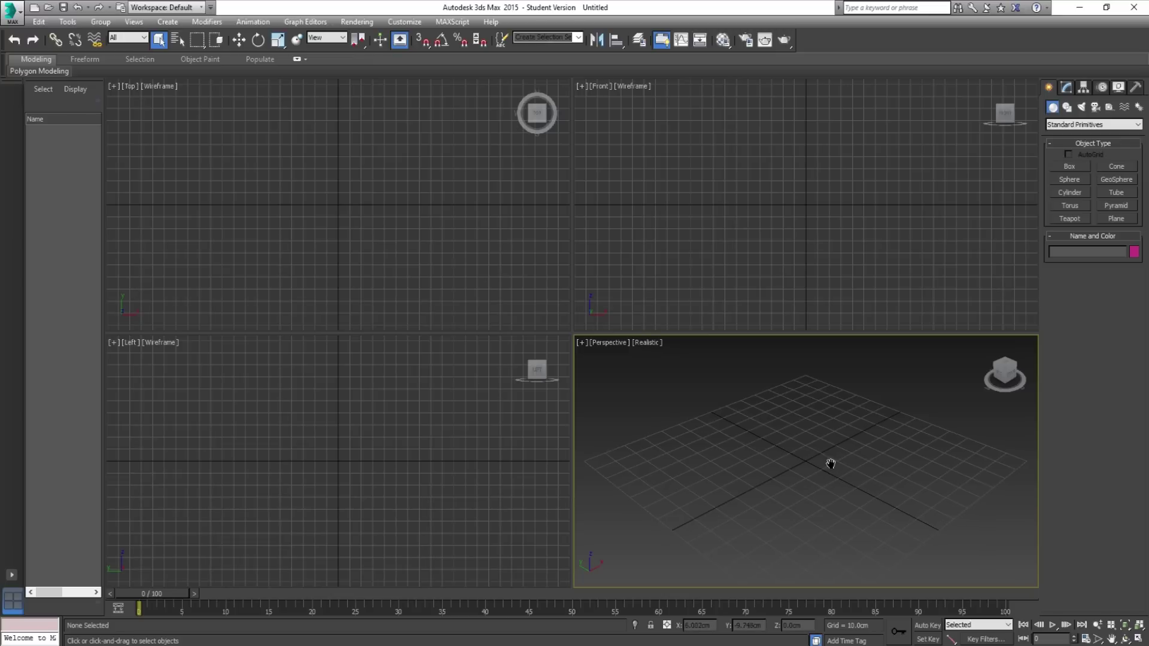
- Draw a plane about 176 cm long and 219 cm wide in the Front viewport
middle_click_drag(831, 463, 829, 452)
left_click(1072, 197)
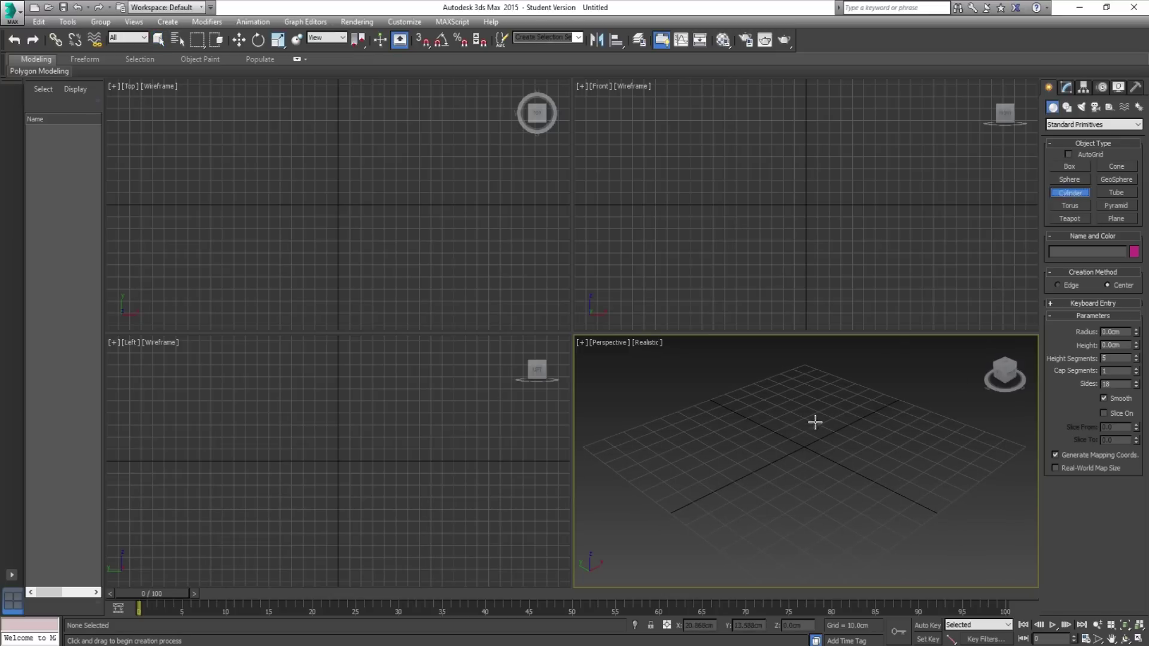
scroll(816, 455, "down", 3)
middle_click_drag(816, 467, 803, 517)
middle_click_drag(859, 440, 845, 431, "alt")
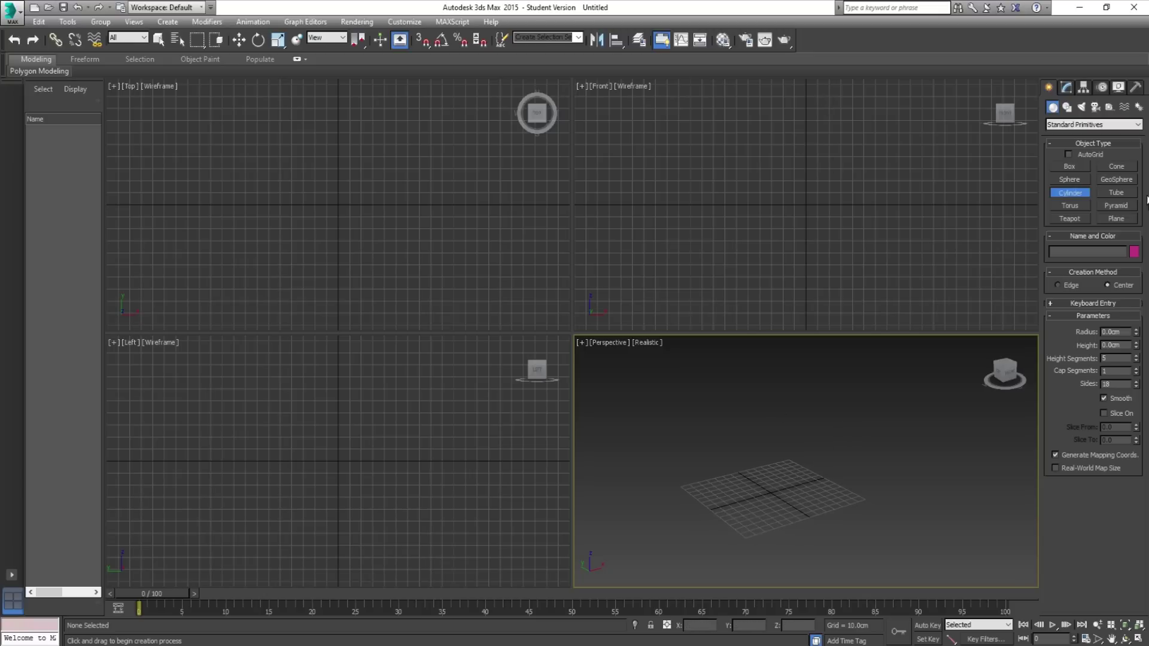
left_click(1114, 219)
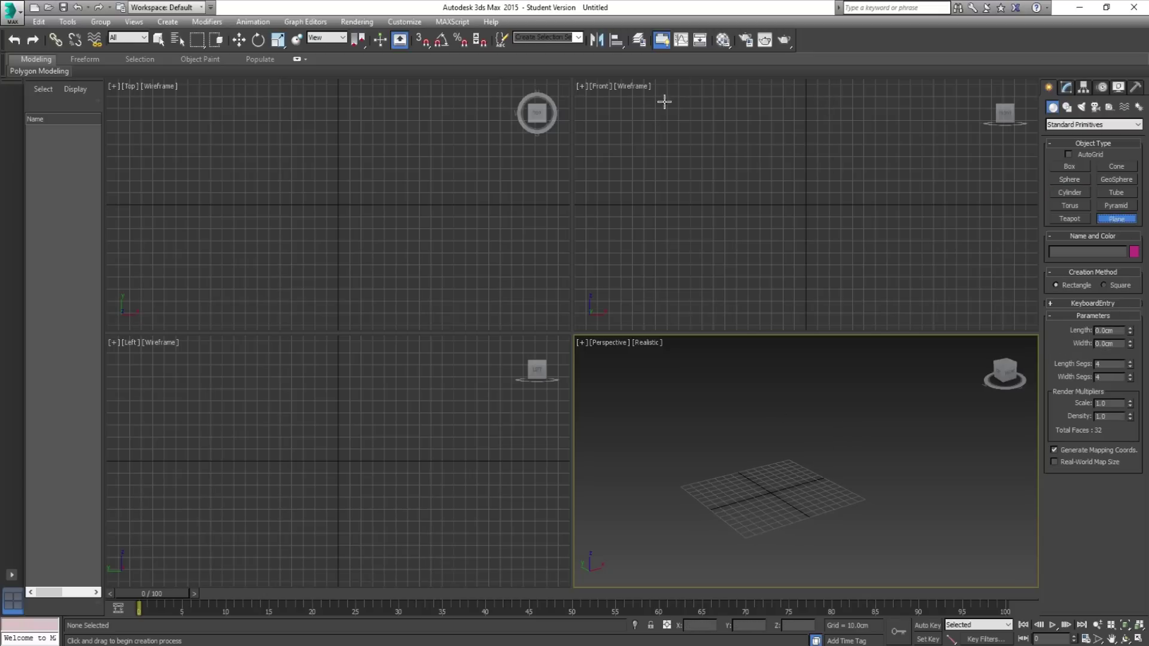
left_click_drag(680, 93, 932, 304)
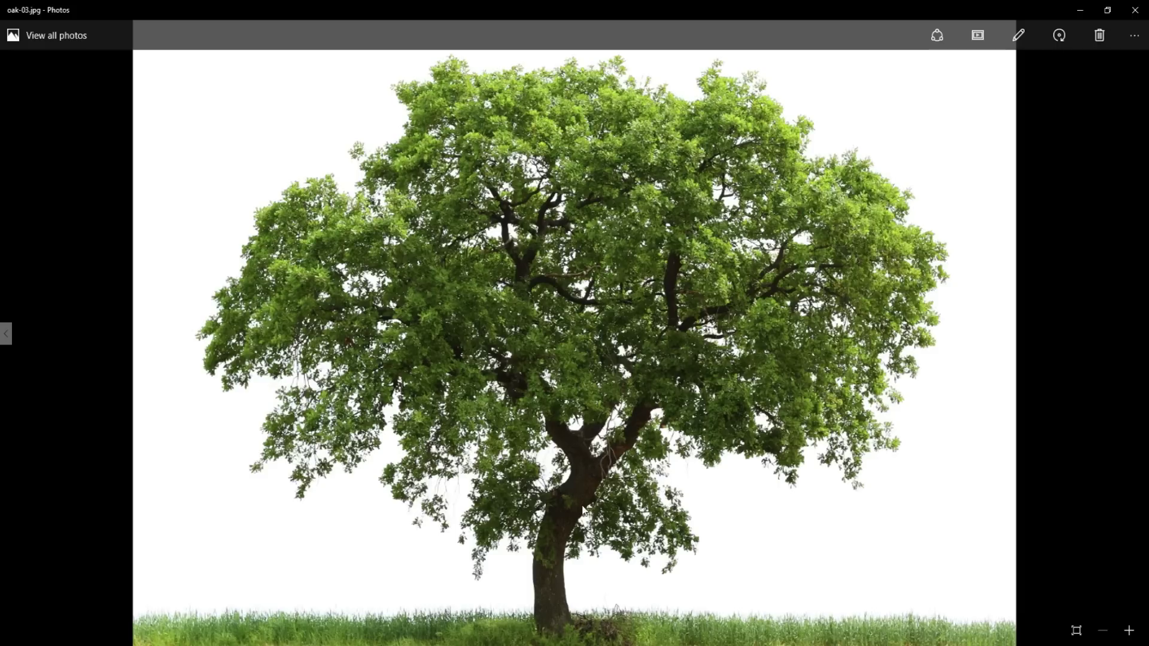
- Look up the pixel dimensions of oak-03.jpg in its file properties in File Explorer
key("alt+Tab")
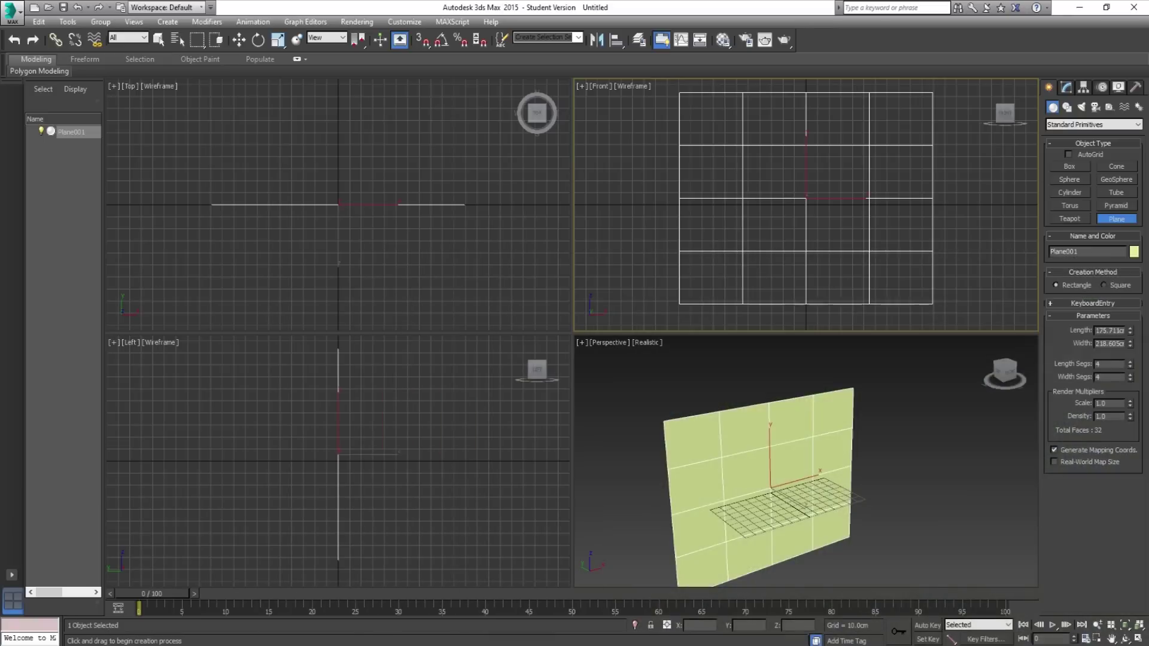
middle_click_drag(724, 497, 715, 473, "alt")
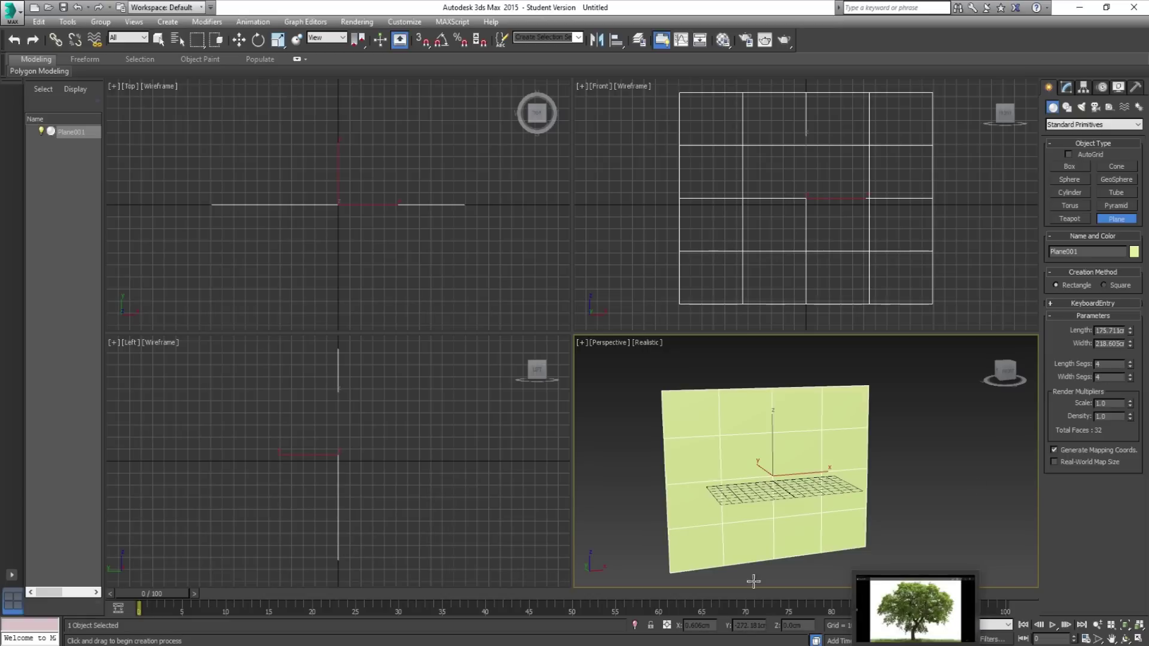
left_click(387, 645)
left_click(516, 609)
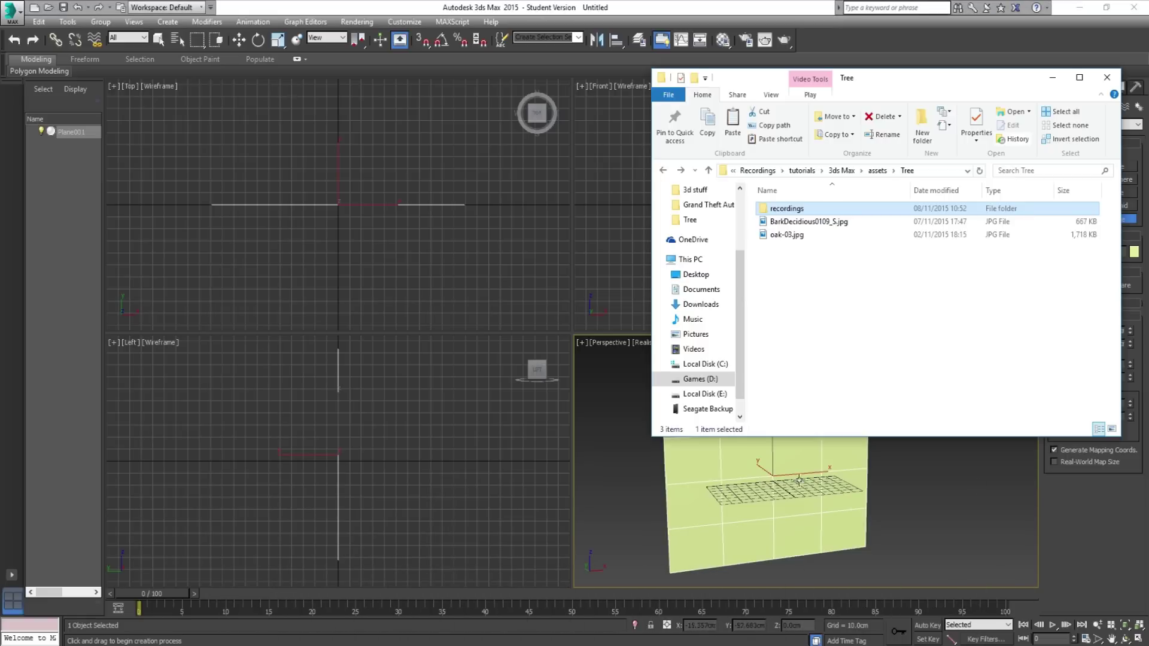
left_click(795, 235)
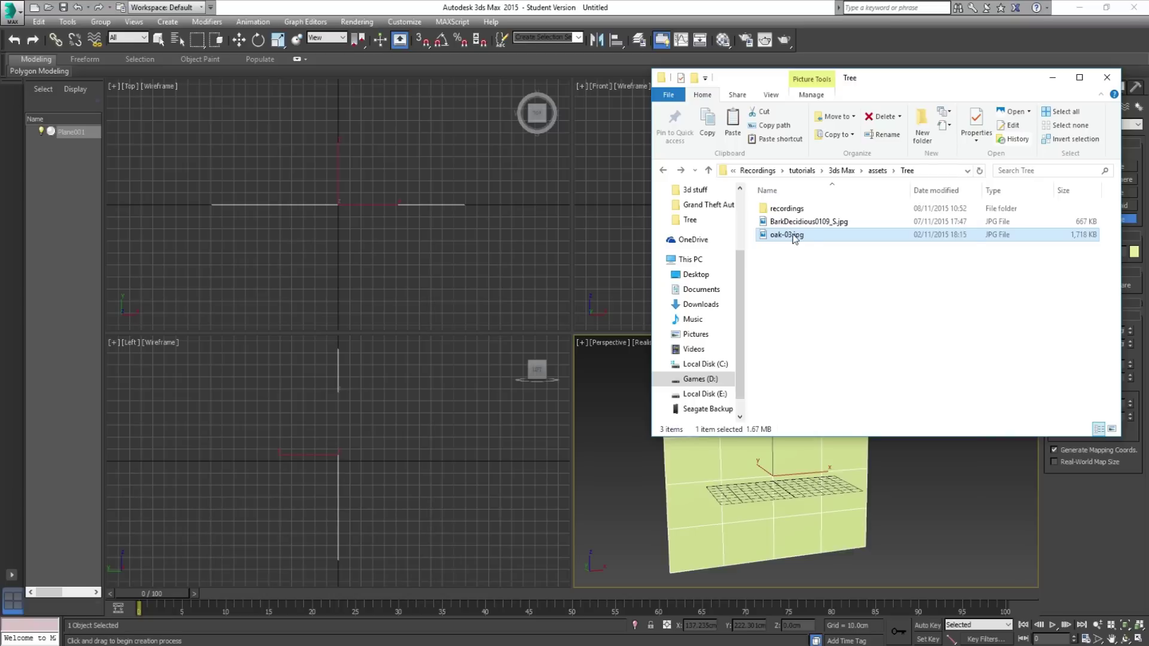
right_click(795, 239)
left_click(835, 543)
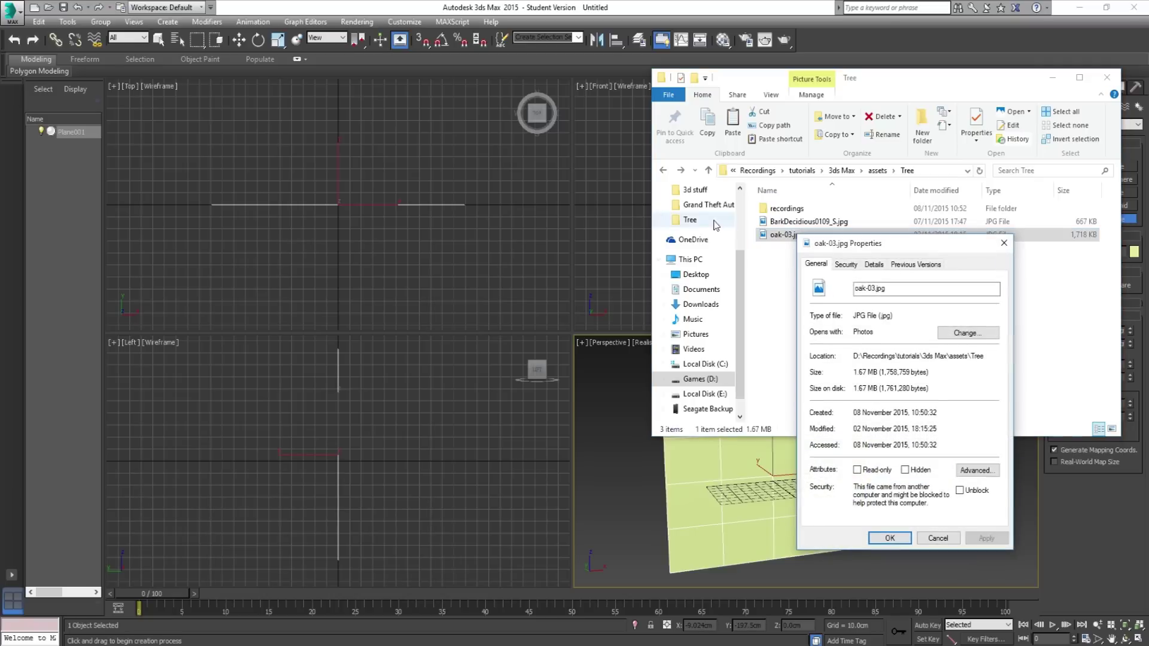
left_click(875, 265)
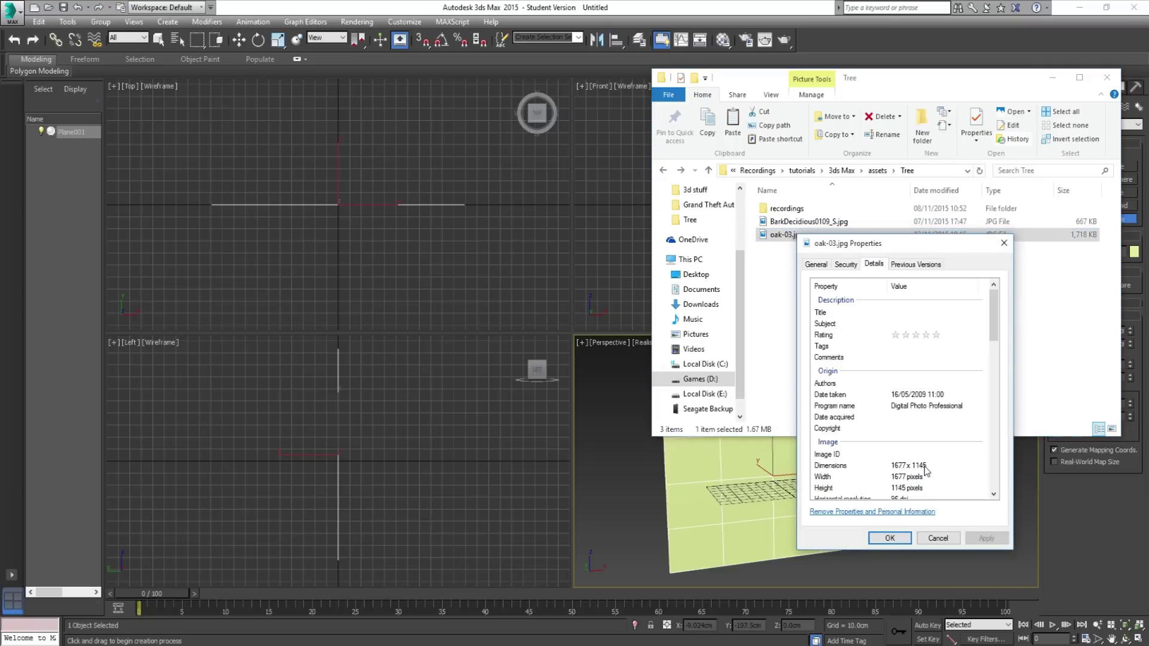
- Return to 3ds Max and set the plane's width to 1677 cm and its length to 1145 cm
left_click(681, 6)
double_click(1117, 344)
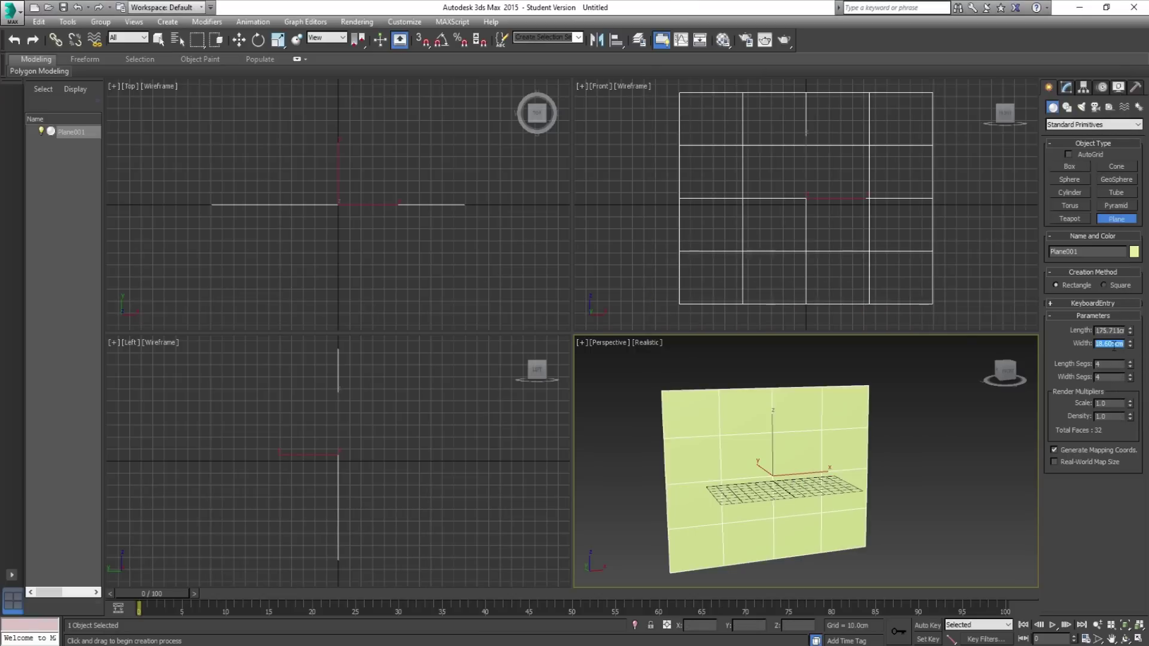
type("1677")
key("Return")
double_click(1109, 331)
type("1")
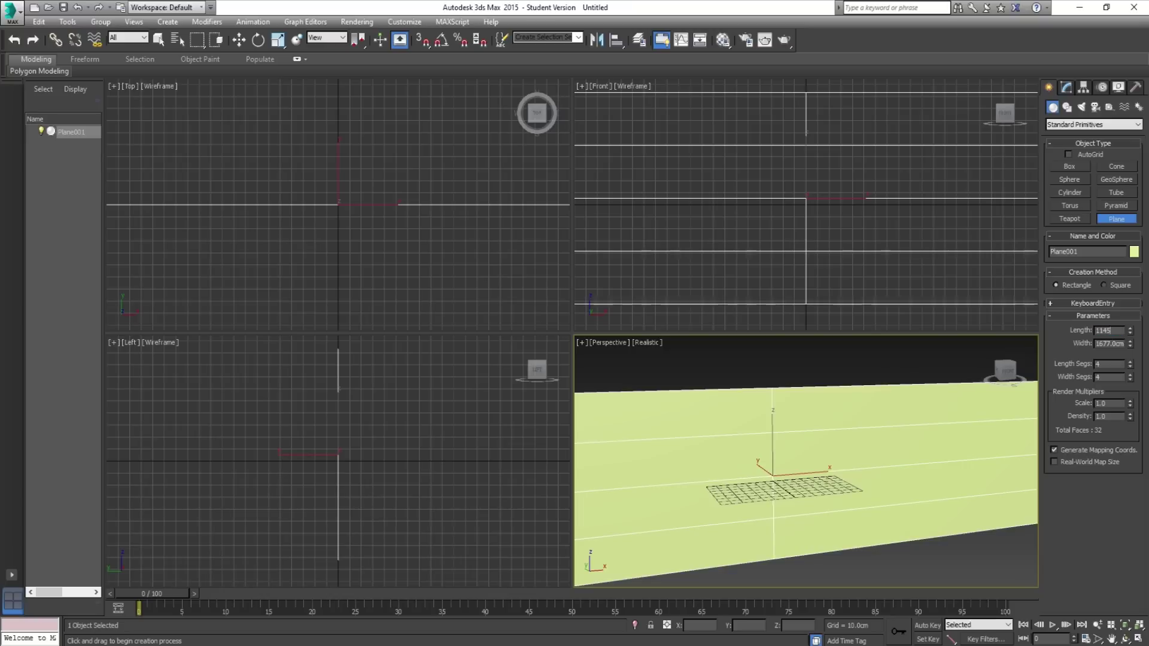
type("145")
key("Return")
scroll(844, 395, "down", 3)
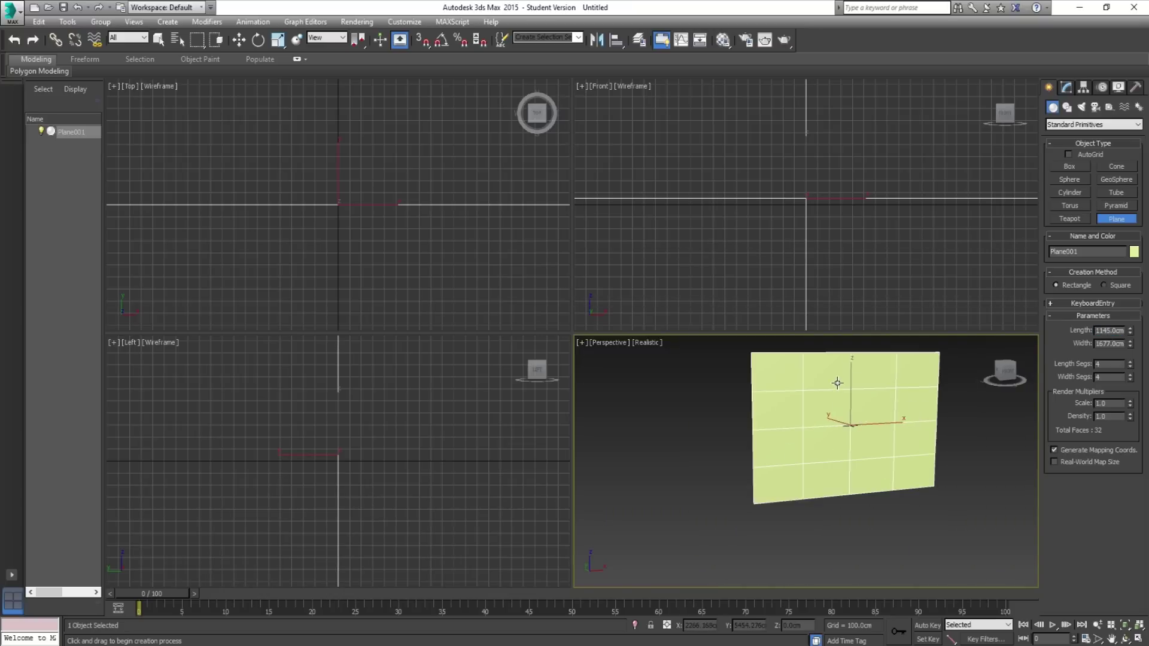
middle_click_drag(848, 383, 829, 398)
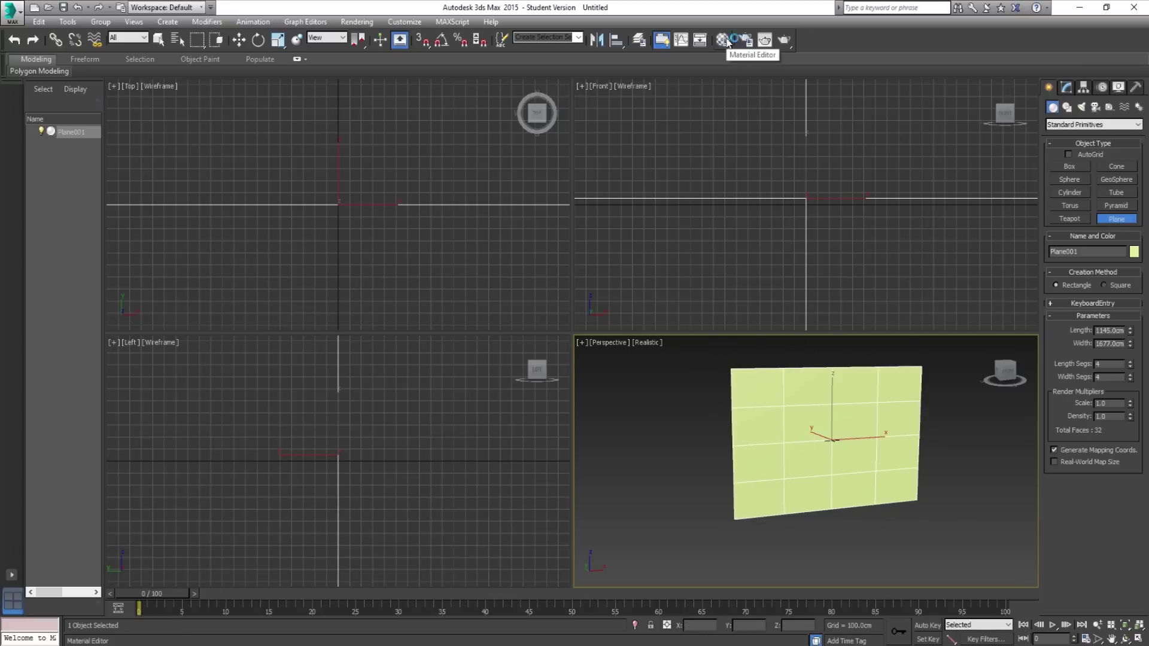
- Load oak-03.jpg from the Tree folder into the first material sample slot and apply that material to the plane
middle_click_drag(813, 423, 806, 443)
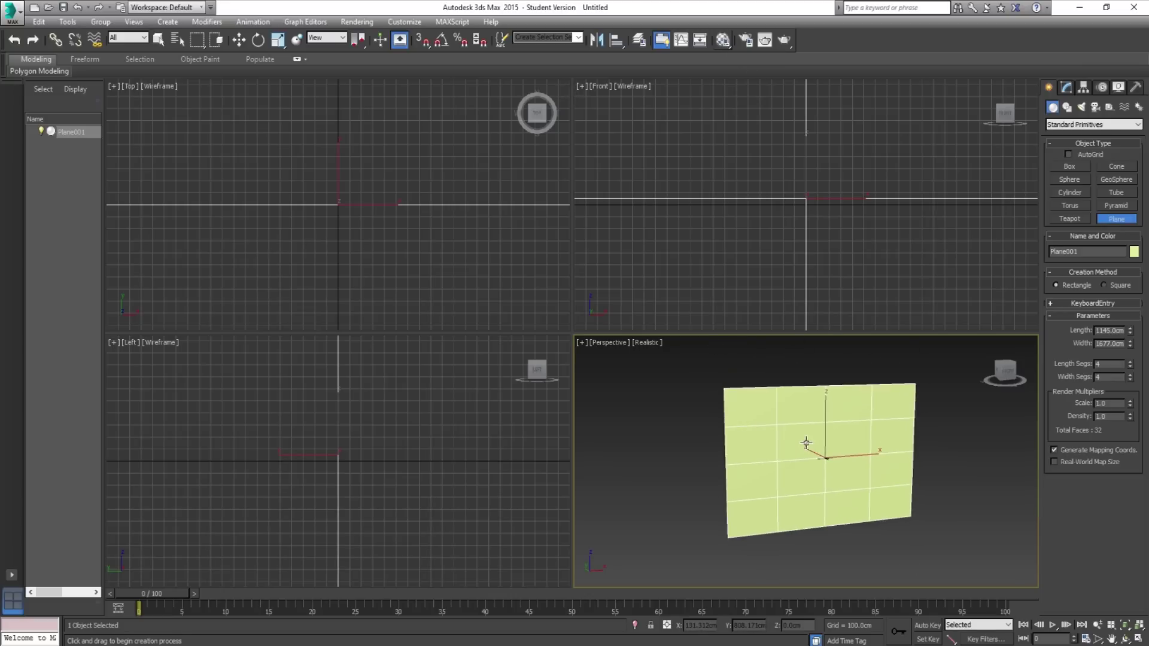
key("m")
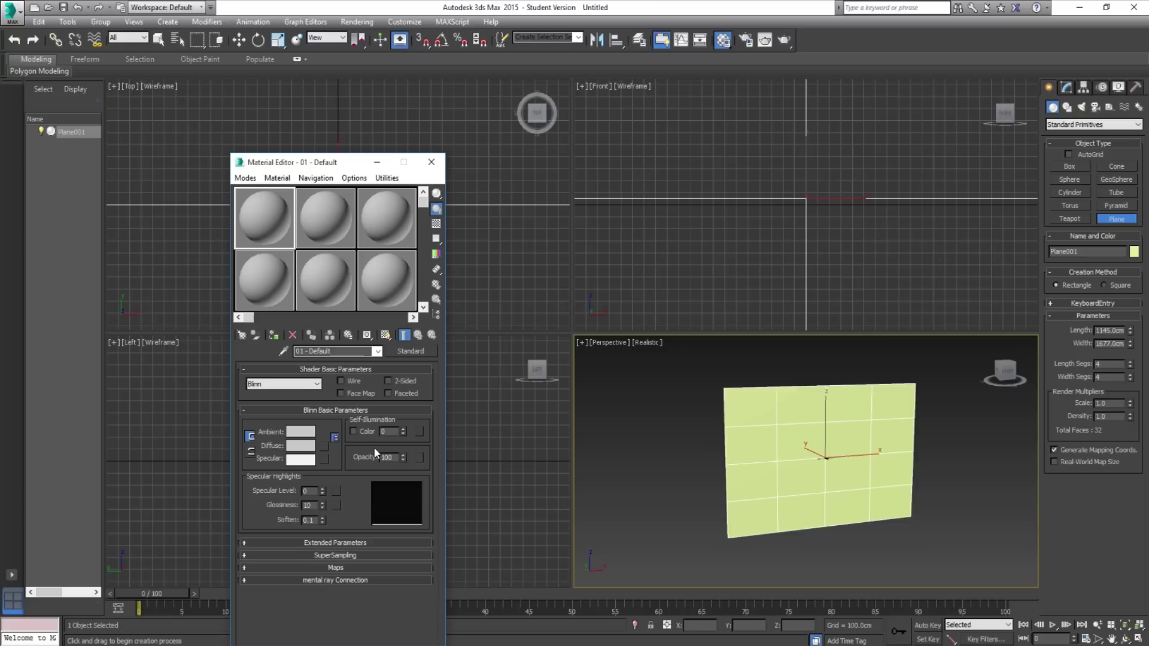
key("alt+Tab")
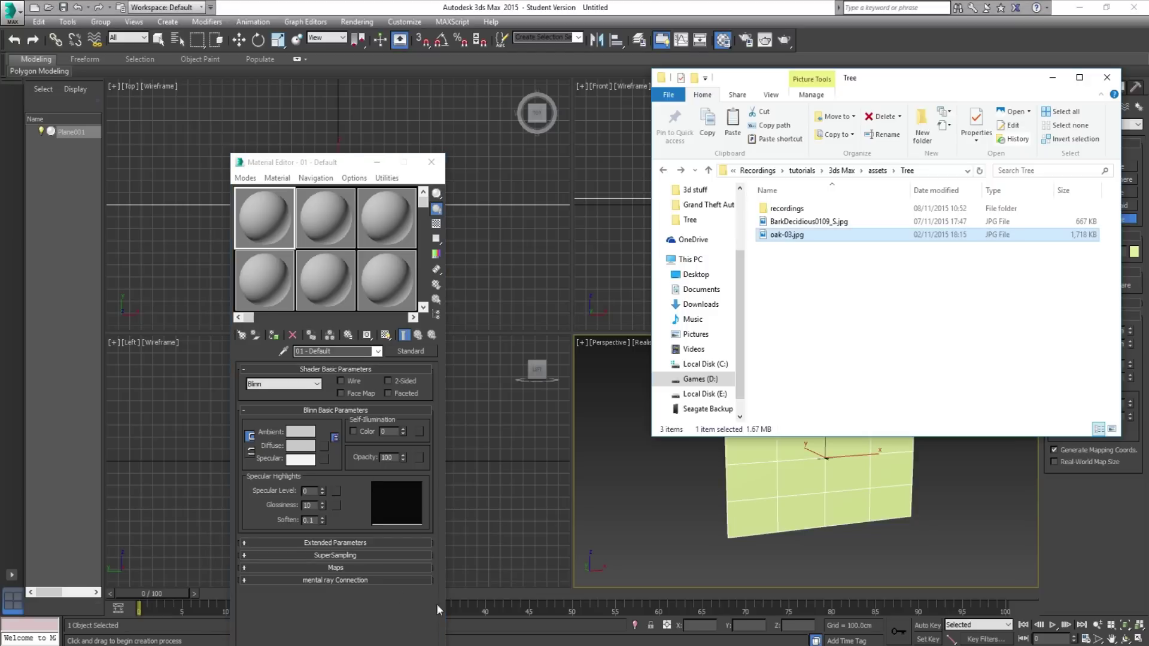
left_click_drag(786, 238, 451, 277)
left_click_drag(273, 224, 272, 223)
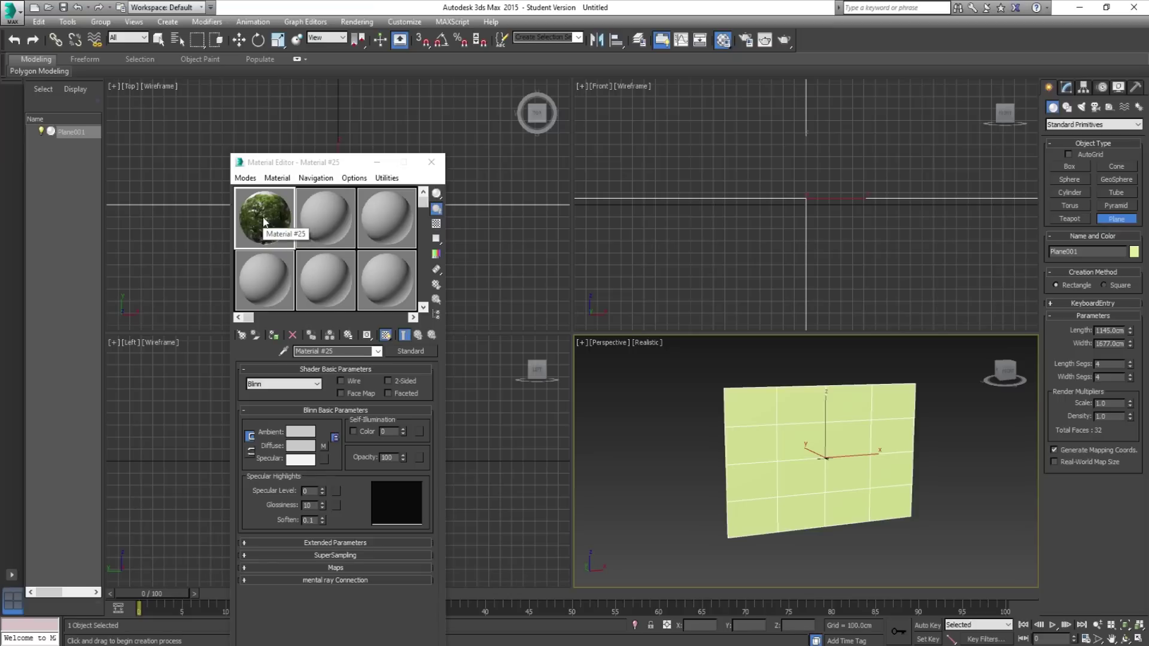
left_click(270, 339)
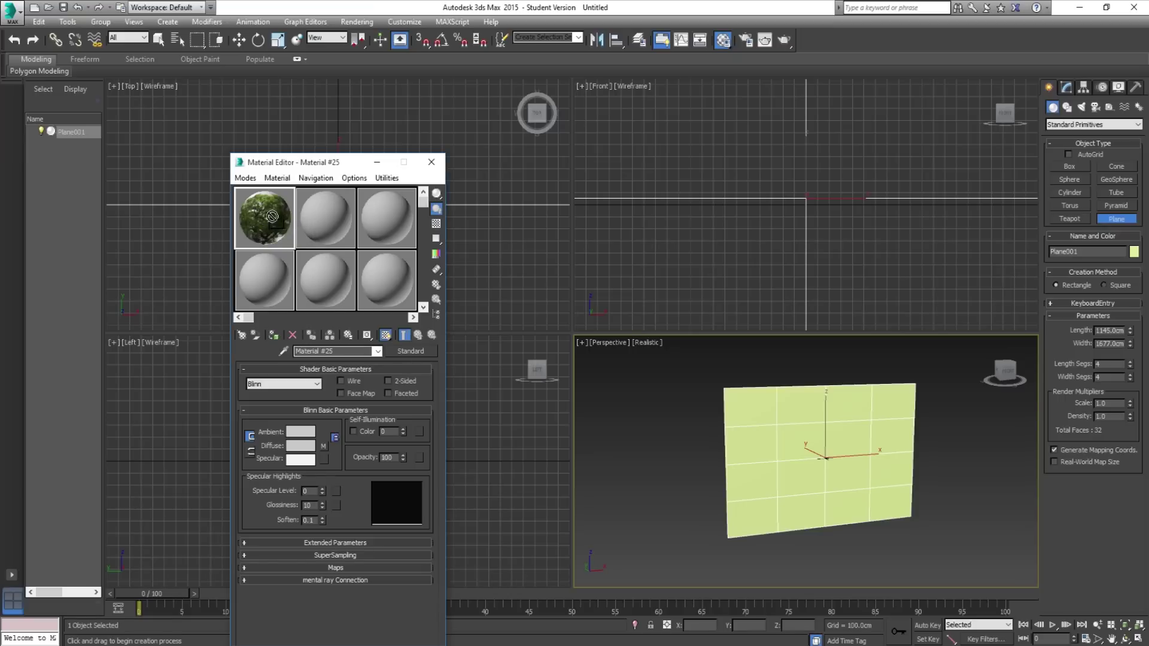
left_click_drag(793, 465, 793, 465)
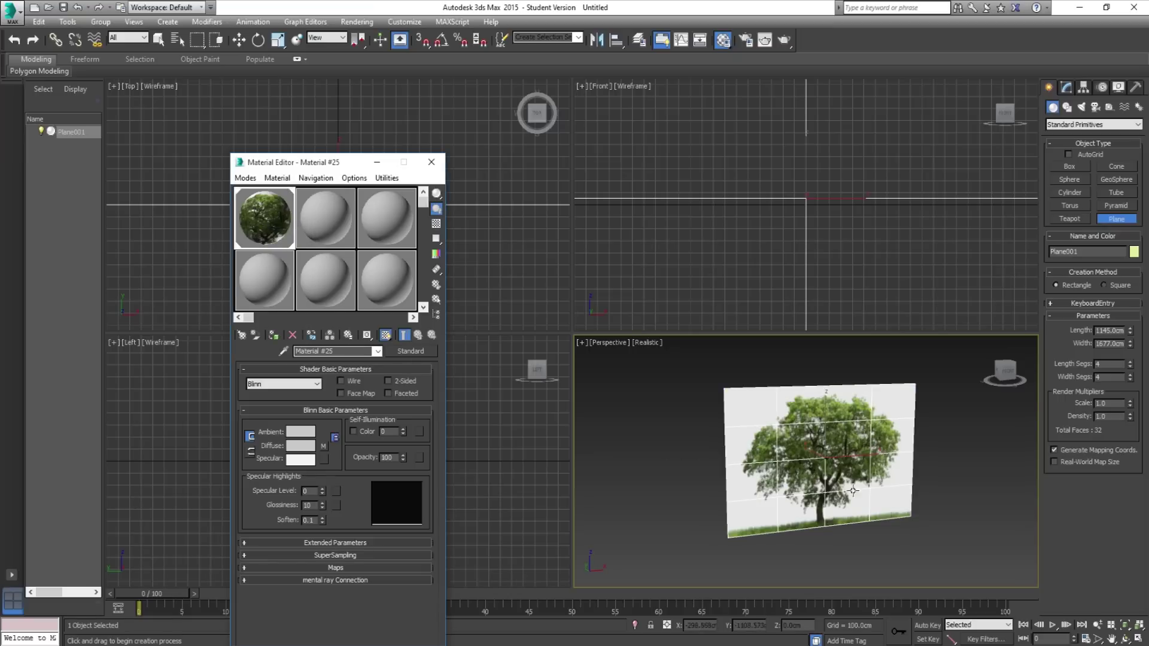
- Reduce the plane's length segments and width segments to 1 each
scroll(851, 462, "up", 3)
middle_click_drag(851, 461, 824, 481)
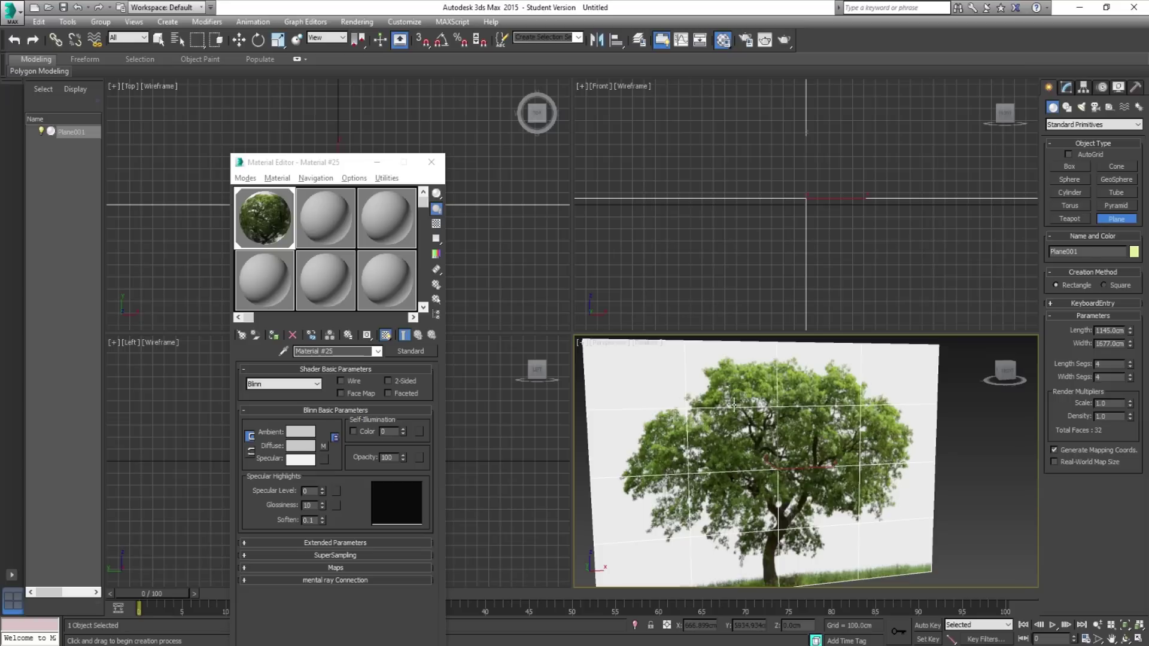
left_click(1067, 88)
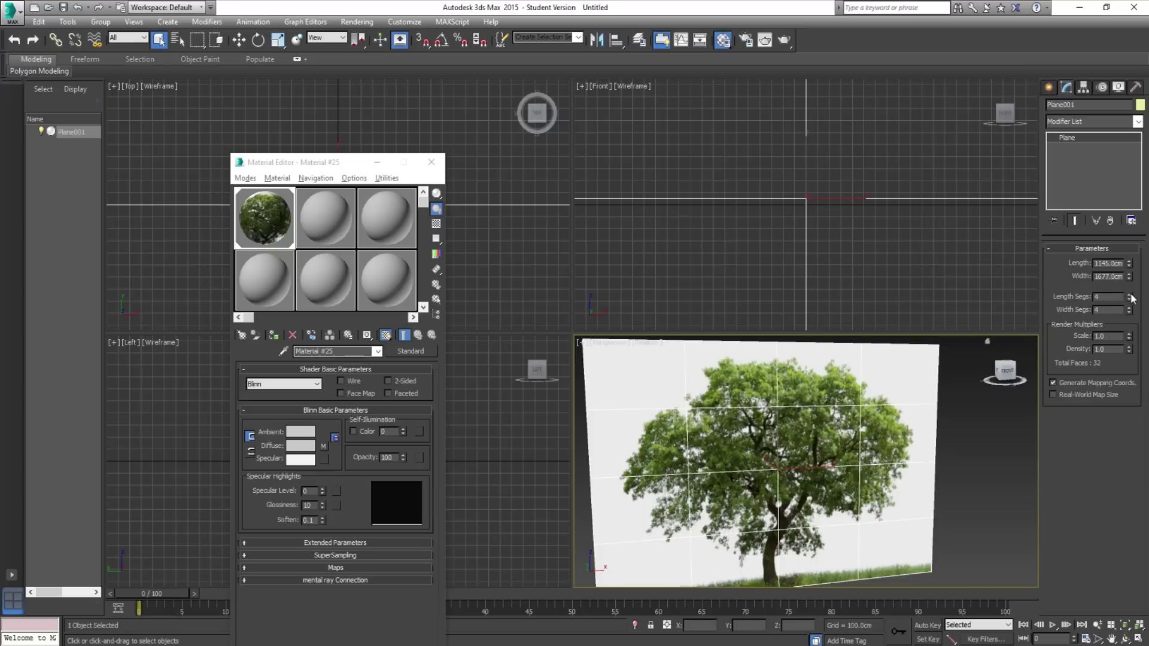
left_click_drag(1129, 298, 1133, 402)
left_click_drag(1129, 310, 1131, 461)
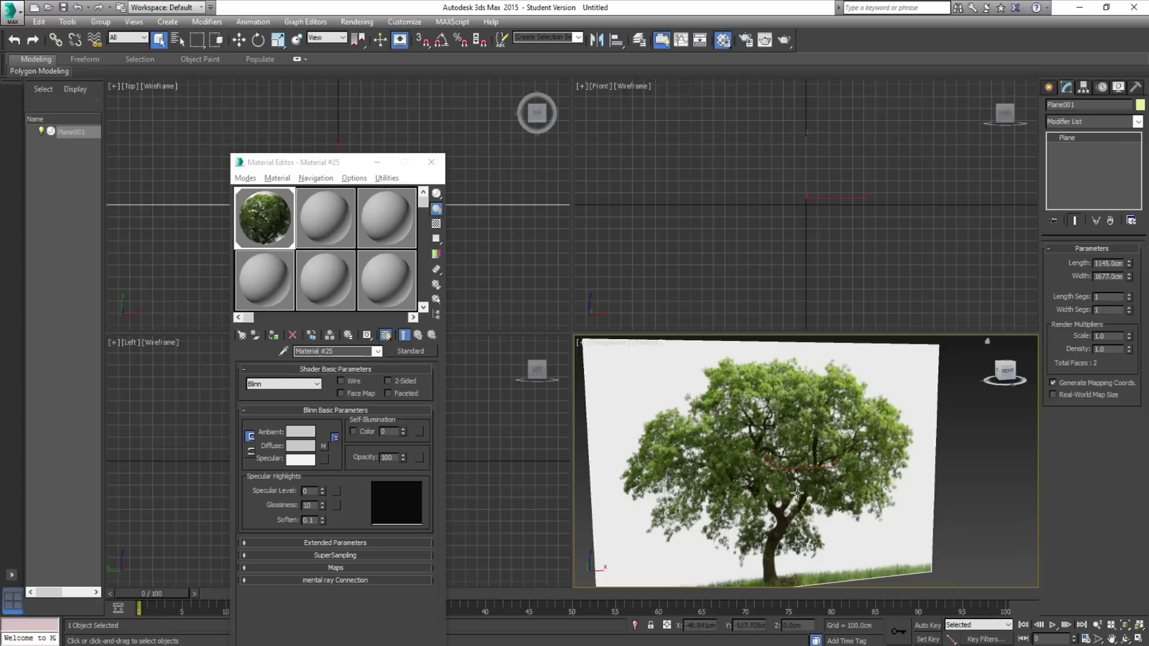
middle_click_drag(797, 494, 814, 467, "alt")
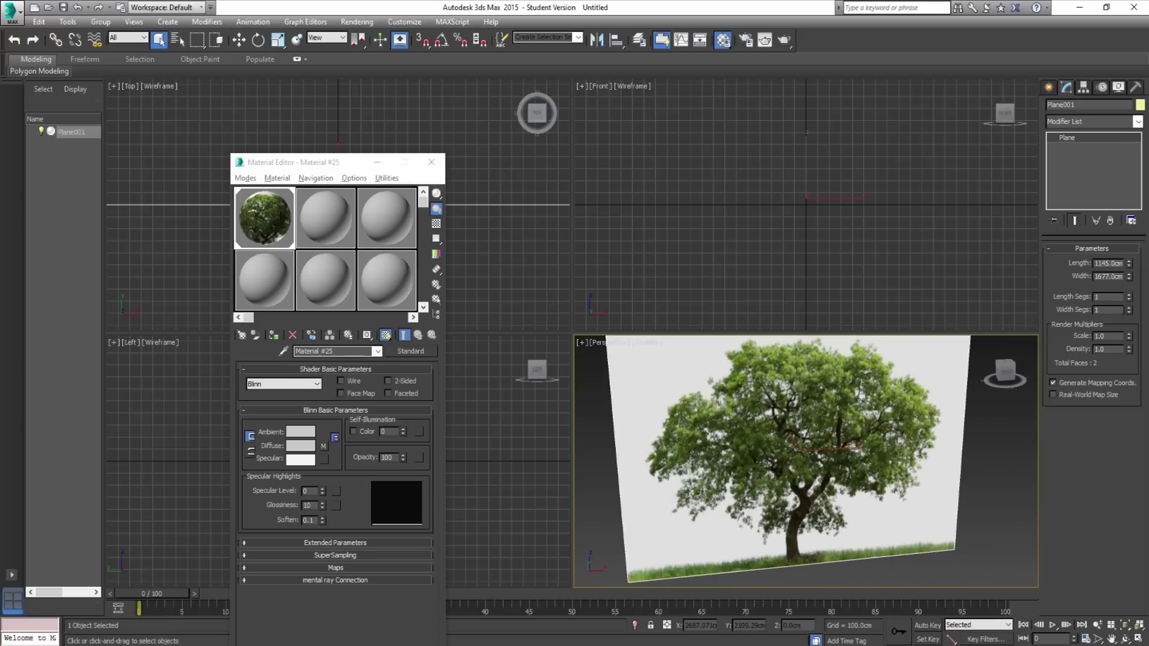
left_click_drag(1130, 310, 1102, 371)
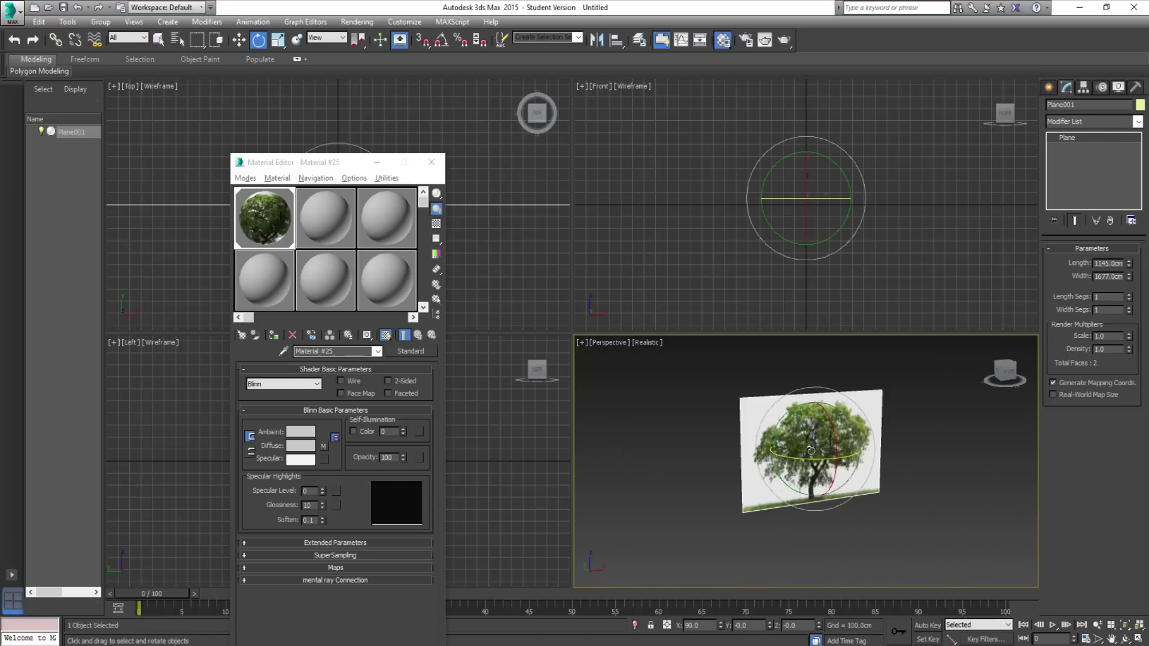
- Scale the tree image plane down uniformly to a size close to that of the home grid
key("r")
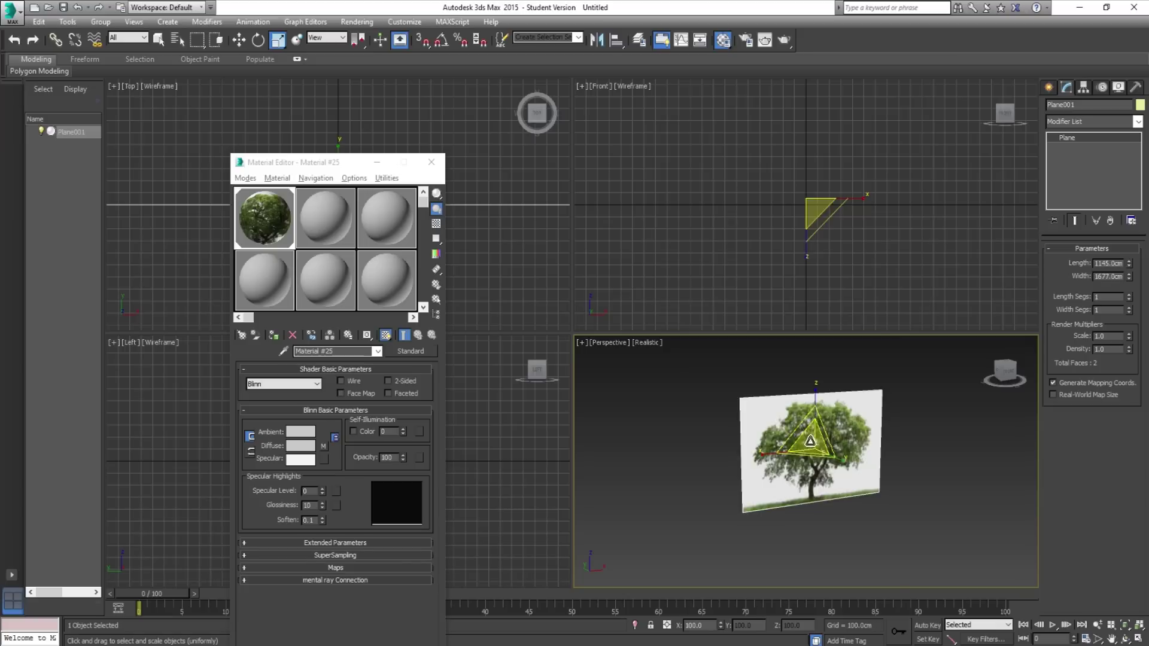
left_click_drag(810, 442, 832, 605)
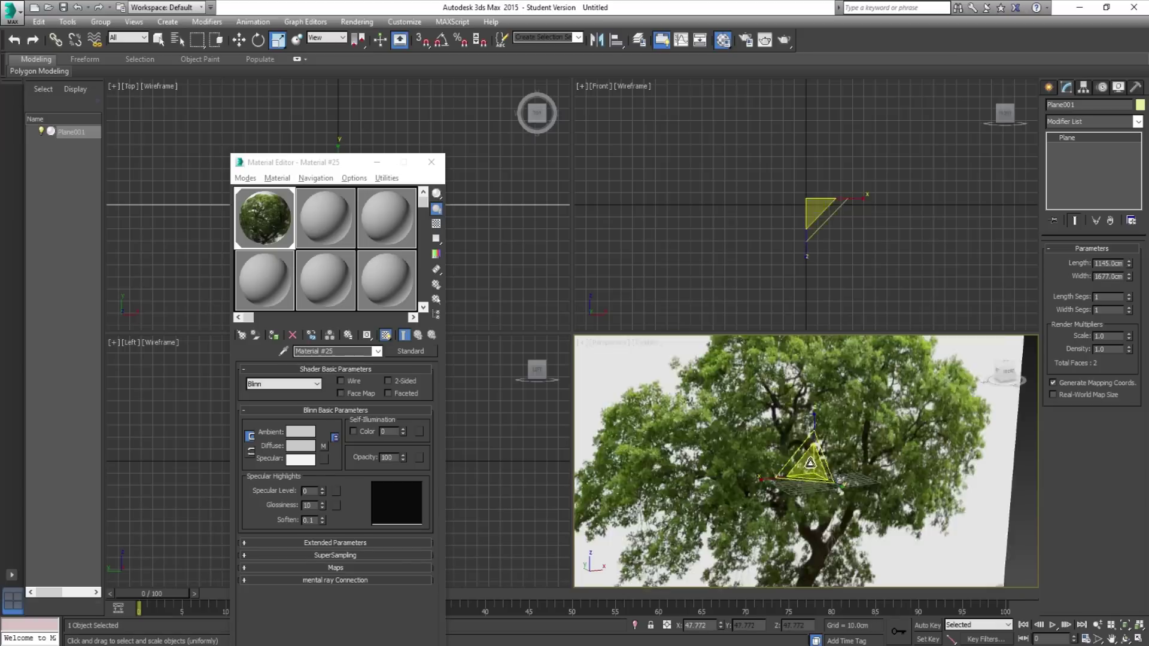
left_click_drag(817, 470, 847, 21)
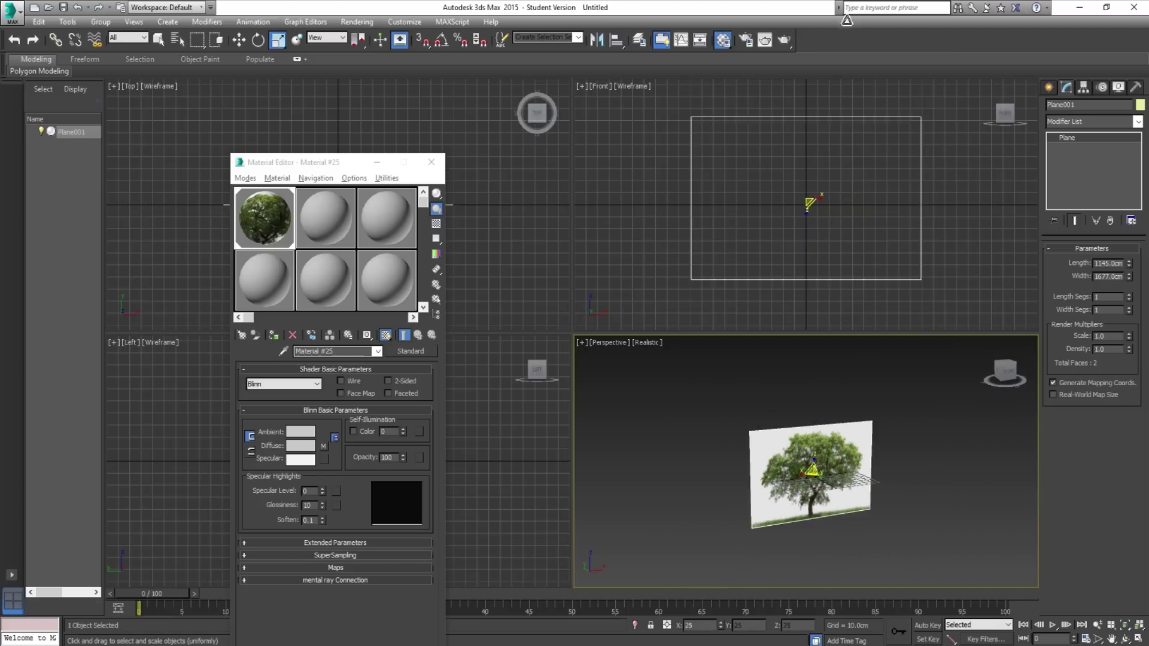
- Move the image plane up onto the grid level and back behind the origin, to about Y 56 cm and Z 49 cm
key("w")
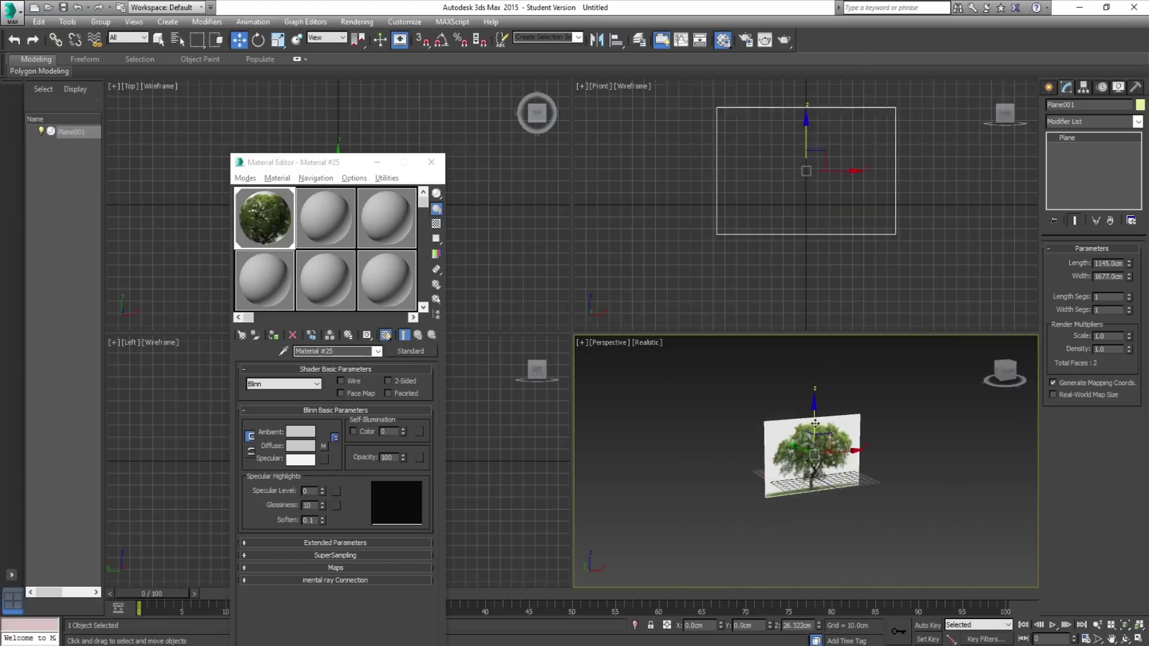
left_click_drag(816, 423, 732, 413)
middle_click_drag(808, 506, 724, 494, "alt")
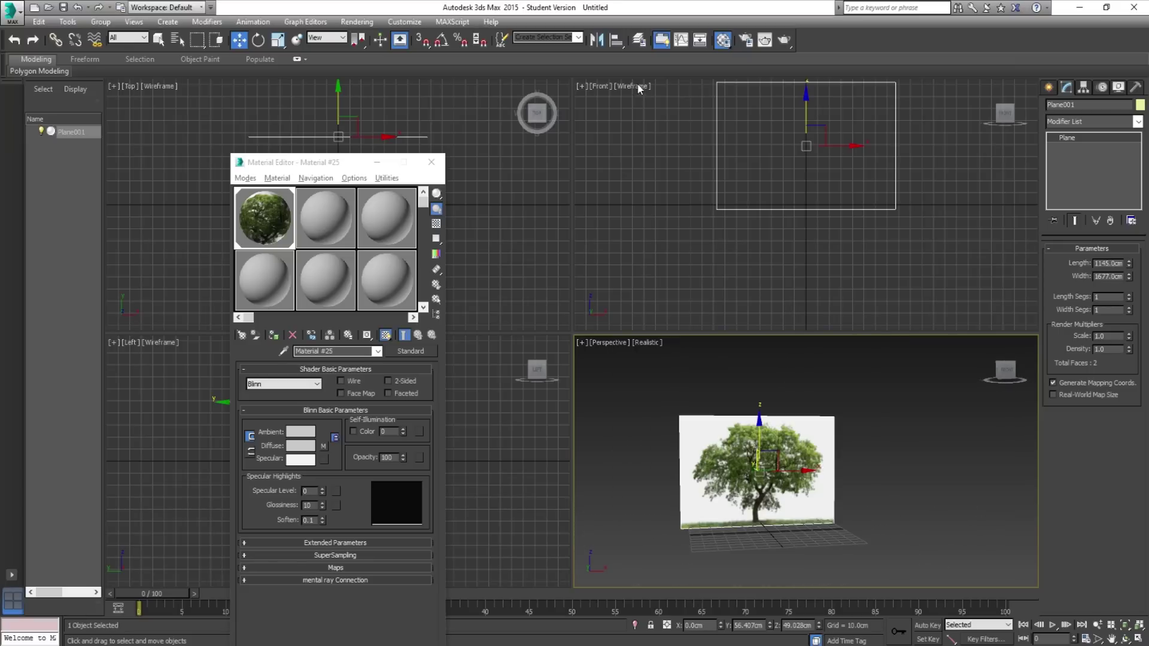
- Switch the Front and Left viewports to Shaded display and close the Material Editor
left_click(633, 86)
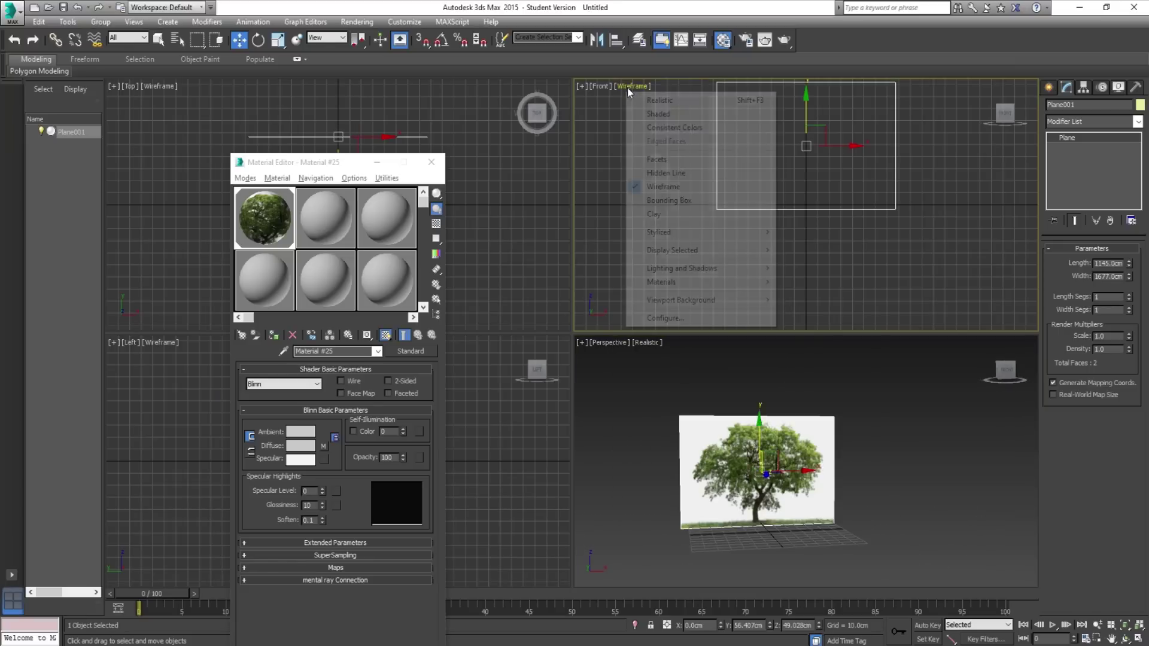
left_click(658, 114)
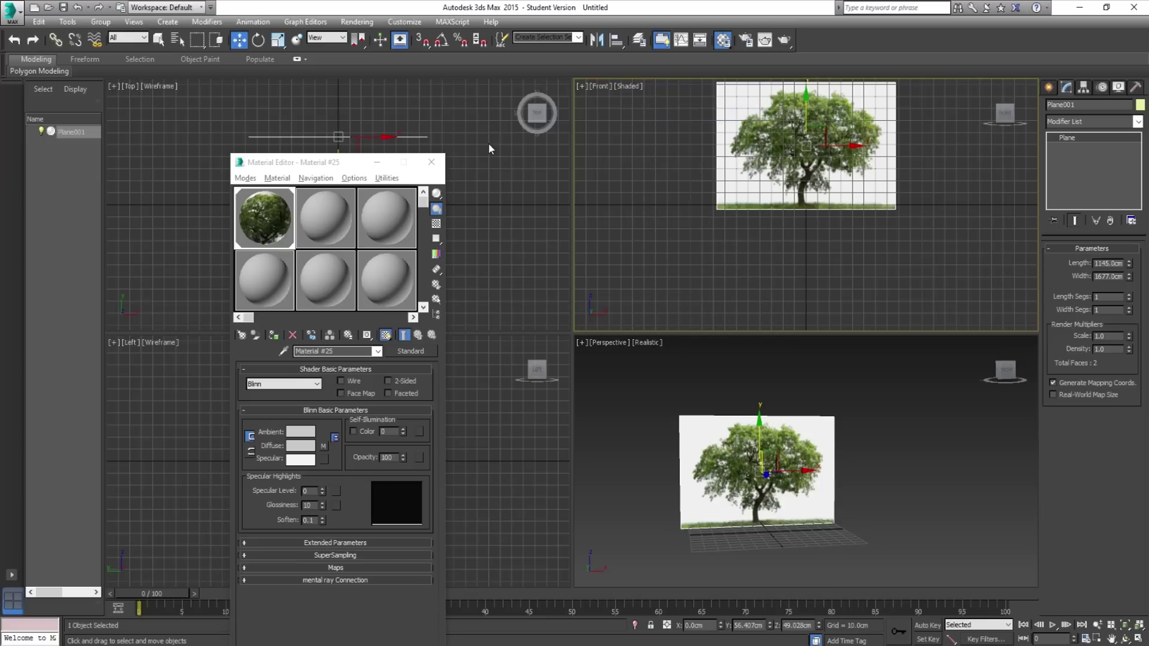
left_click(431, 161)
right_click(390, 395)
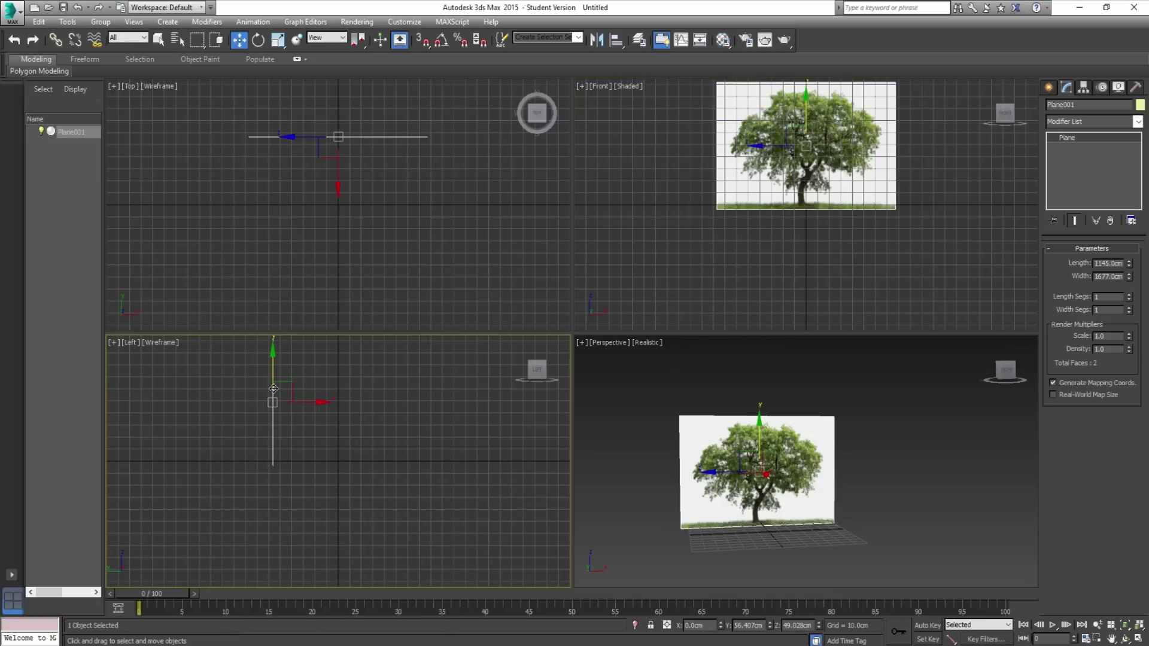
left_click(152, 343)
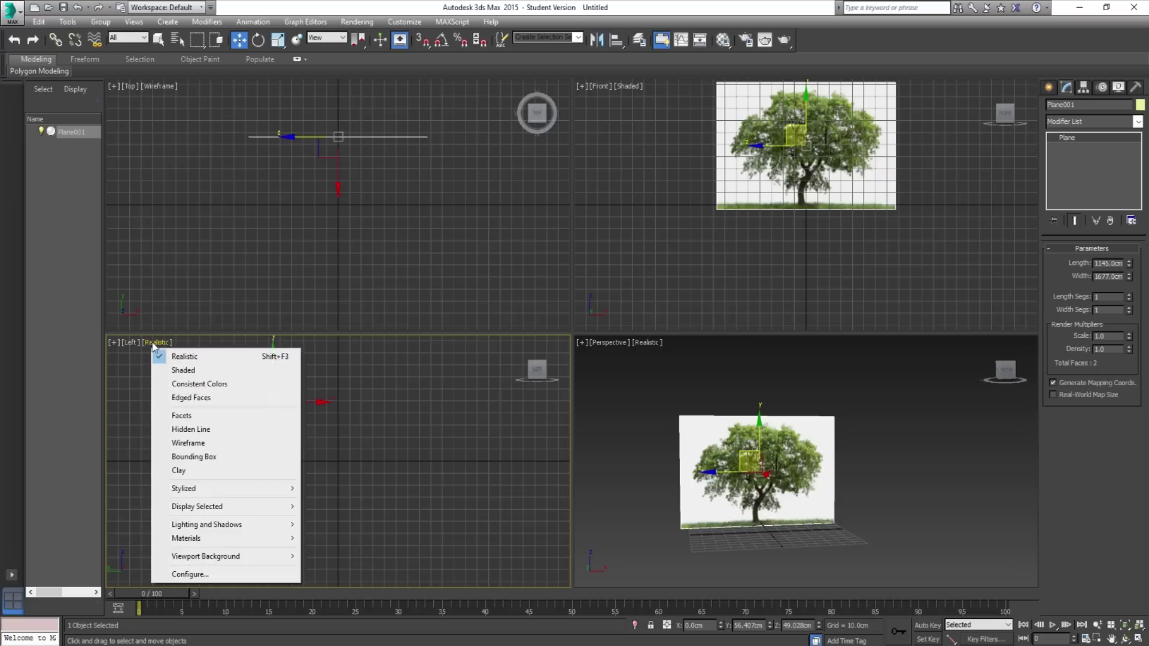
left_click(183, 371)
- Try a trunk cylinder about 3.3 cm in radius and 84 cm tall in front of the tree image, and undo it
left_click(695, 453)
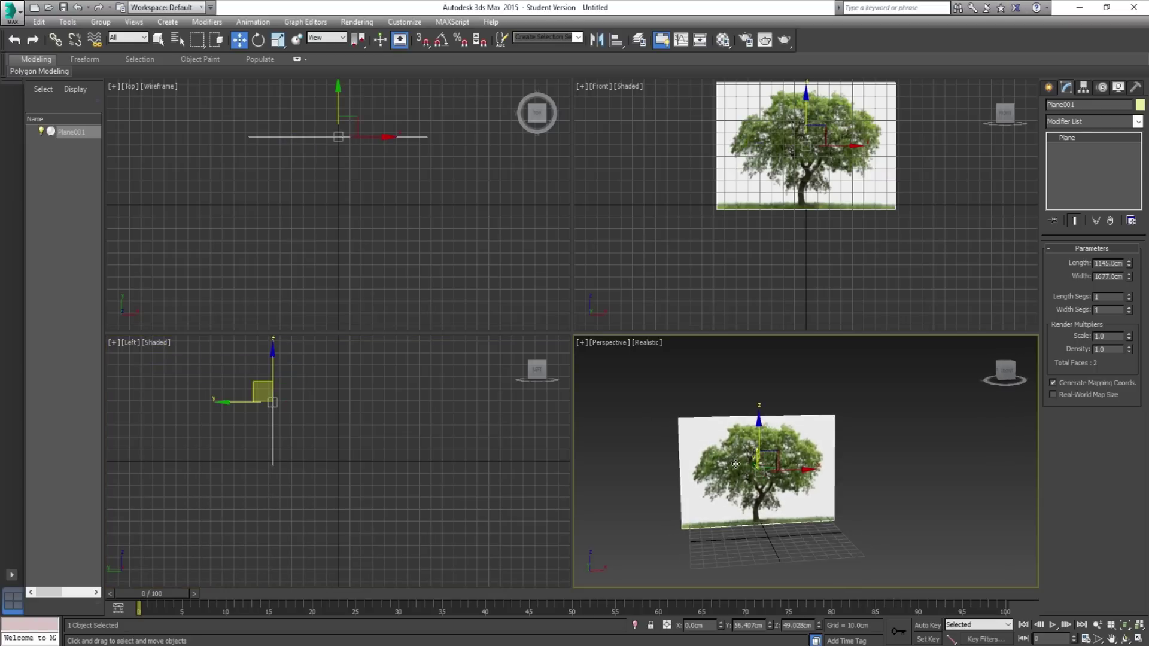
middle_click_drag(799, 479, 766, 492, "alt")
left_click(1050, 90)
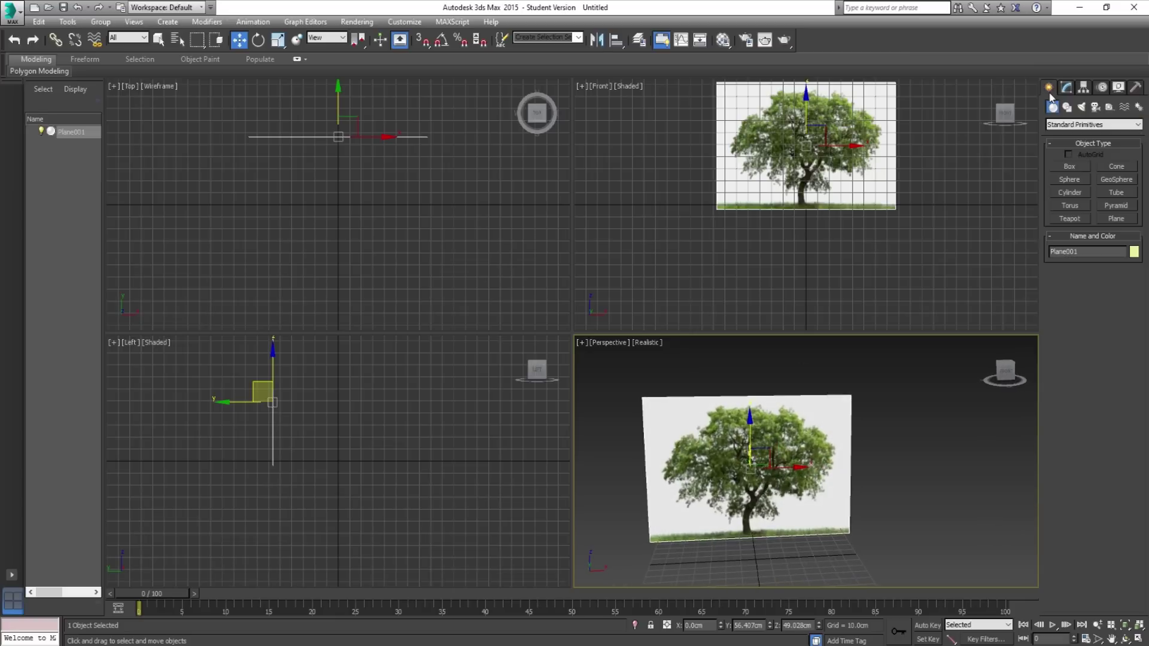
left_click(1078, 192)
scroll(759, 544, "up", 5)
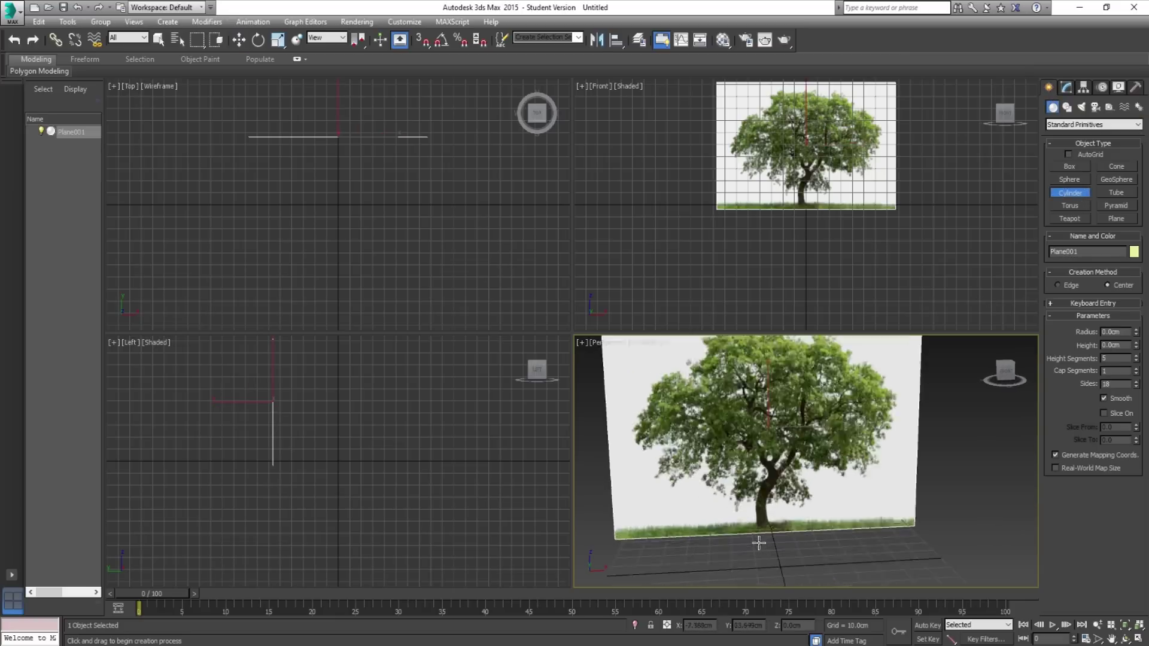
mouse_move(761, 534)
middle_mouse_down()
mouse_move(748, 565)
mouse_move(763, 555)
middle_mouse_up()
scroll(748, 565, "down", 4)
left_click(760, 551)
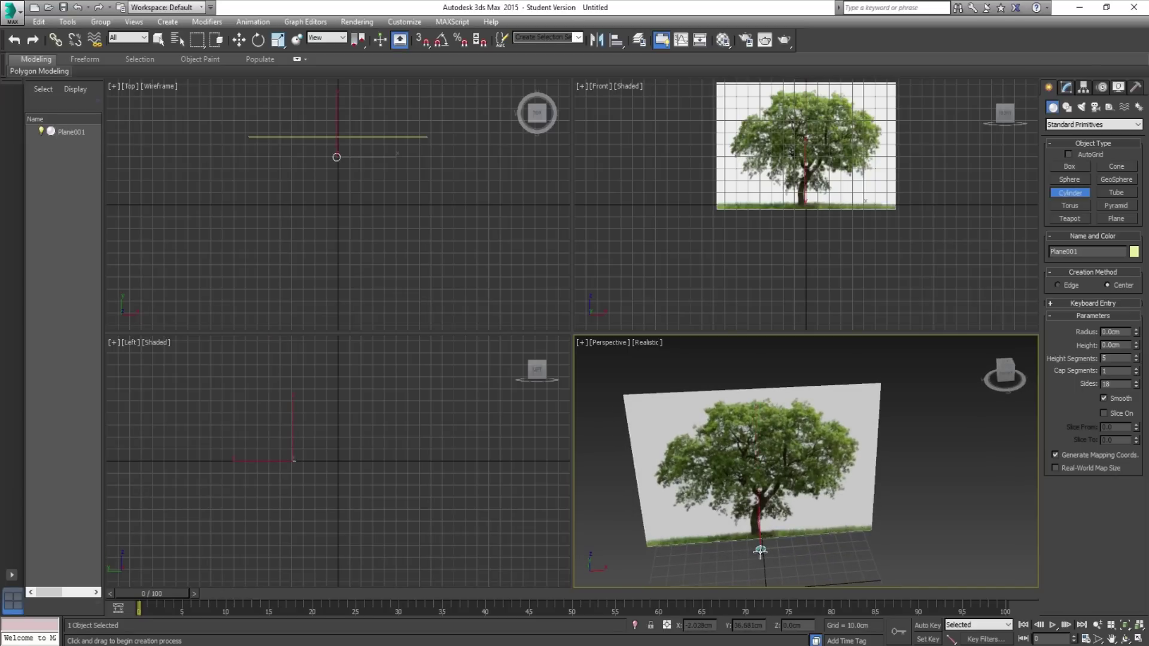
left_click_drag(759, 552, 759, 553)
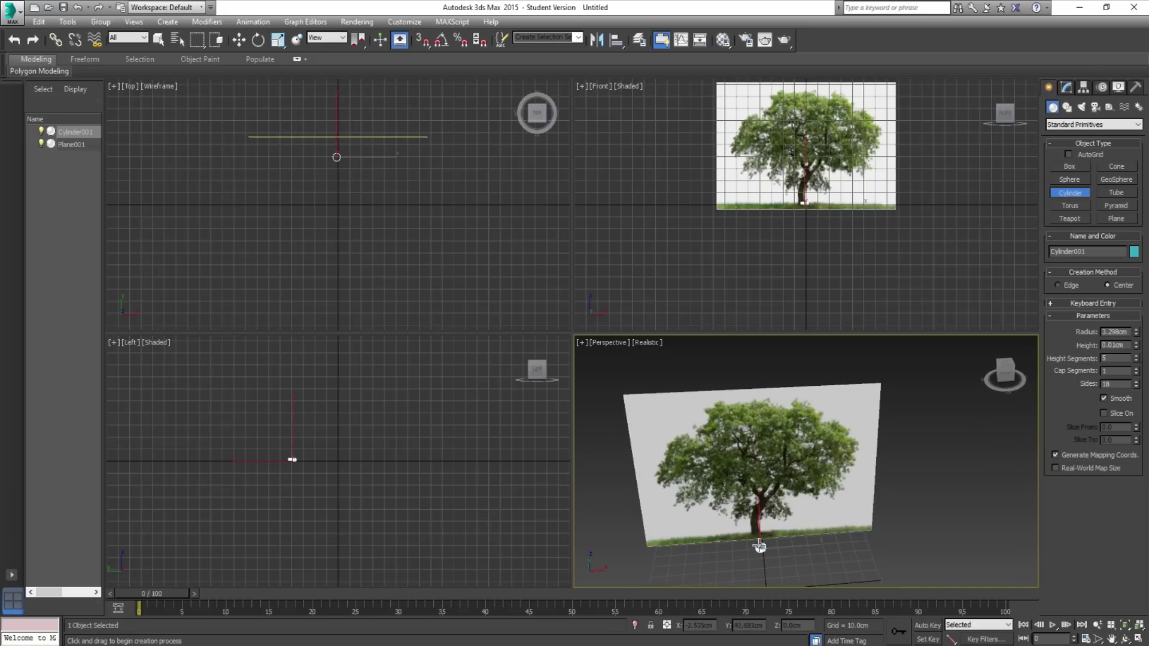
left_click(738, 421)
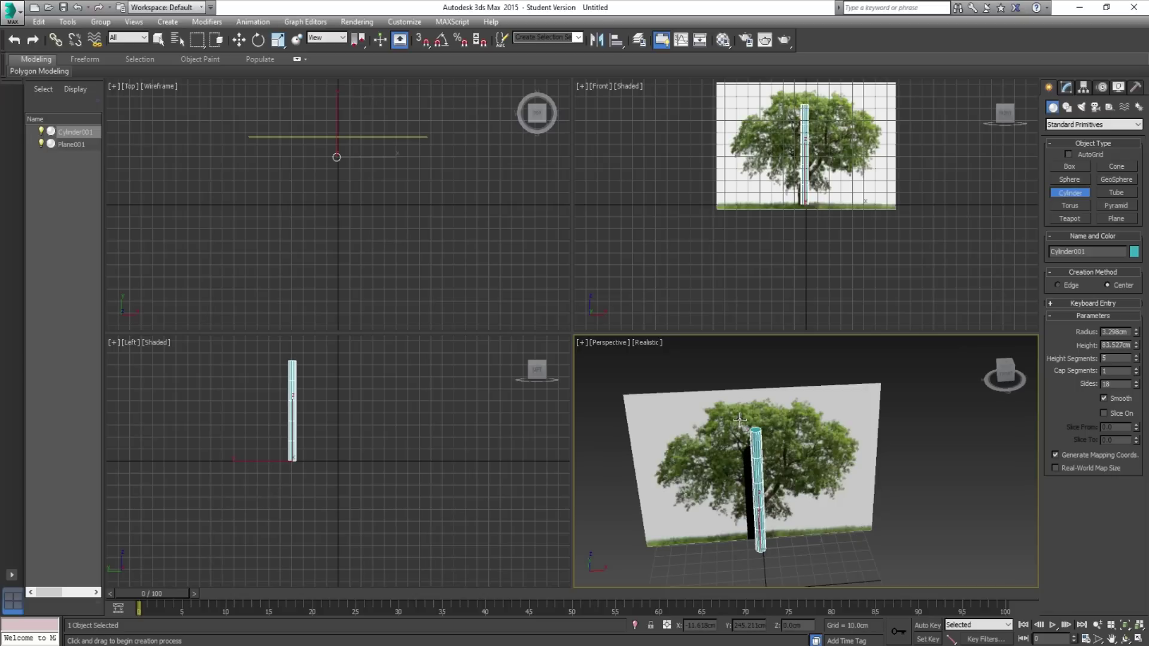
key("ctrl+z")
- Create a cylinder about 3.3 cm in radius and 93 cm tall on the grid in front of the pictured trunk's base
middle_click_drag(805, 520, 808, 539)
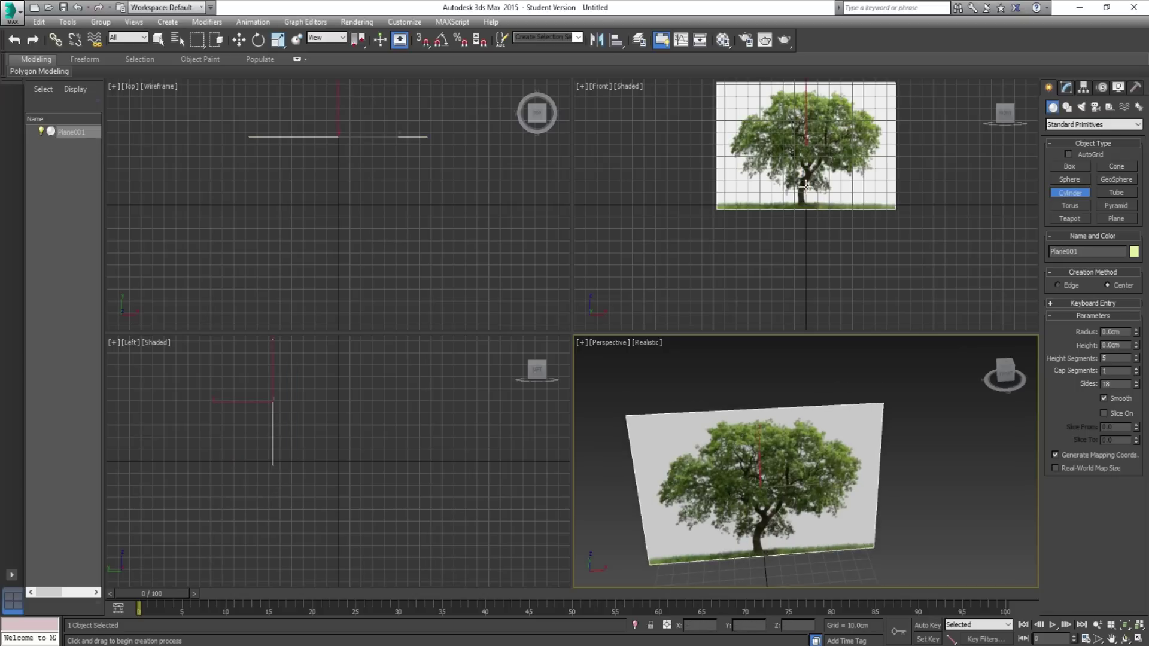
scroll(829, 195, "up", 3)
middle_click_drag(844, 231, 777, 299)
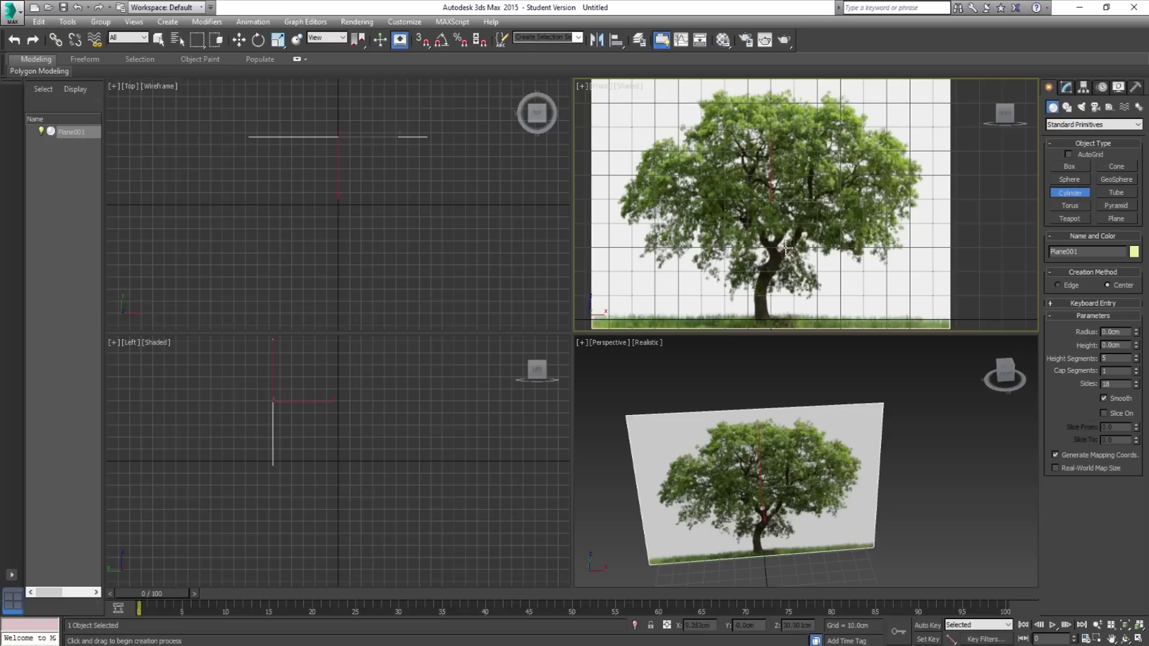
middle_click_drag(775, 479, 769, 444)
left_click_drag(756, 552, 757, 550)
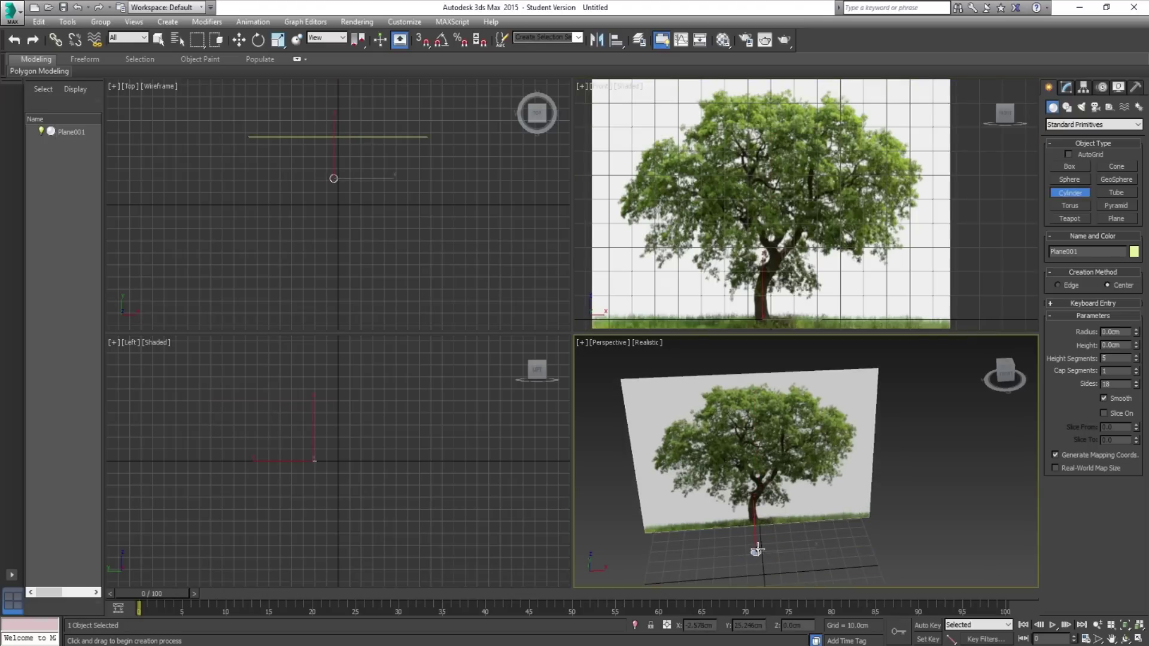
right_click(759, 549)
scroll(769, 537, "up", 8)
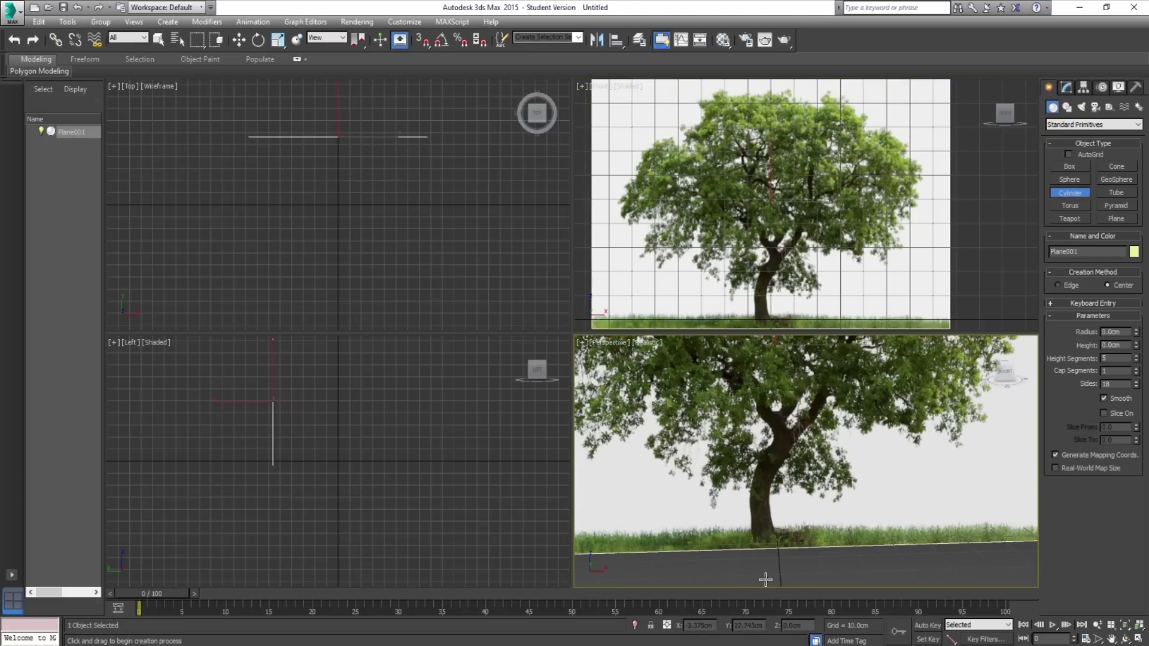
left_click_drag(768, 557, 760, 554)
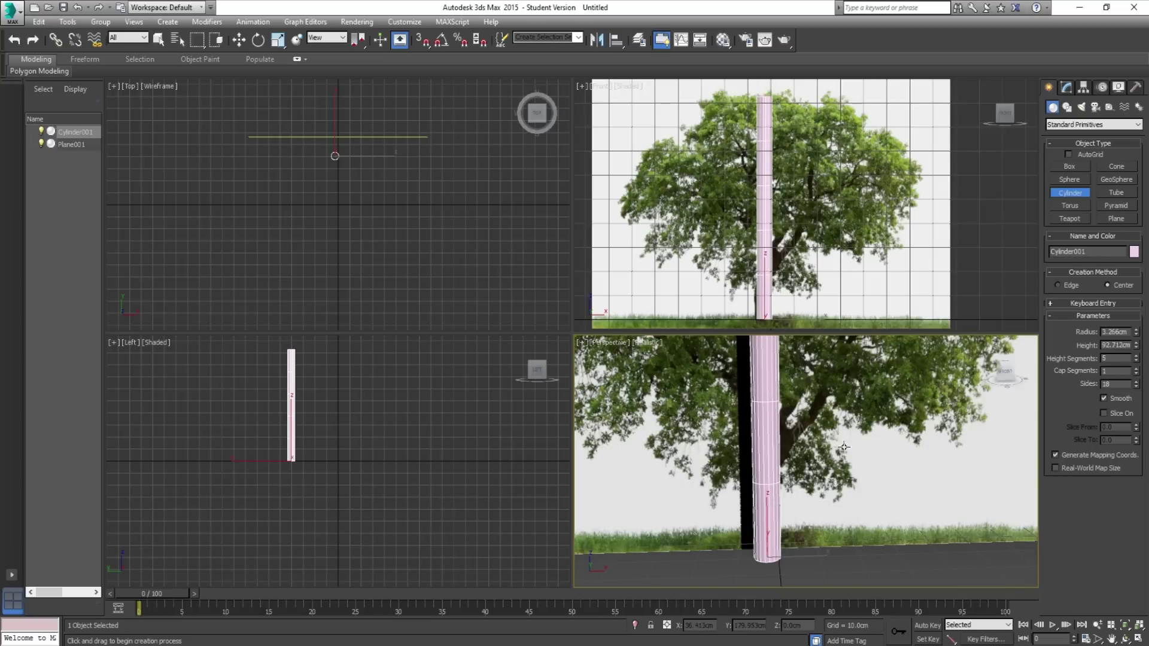
- Set the trunk cylinder's sides to 12 and its height segments to 14
scroll(844, 447, "down", 3)
mouse_move(860, 432)
middle_mouse_down("alt")
mouse_move(865, 469)
mouse_move(866, 451)
middle_mouse_up("alt")
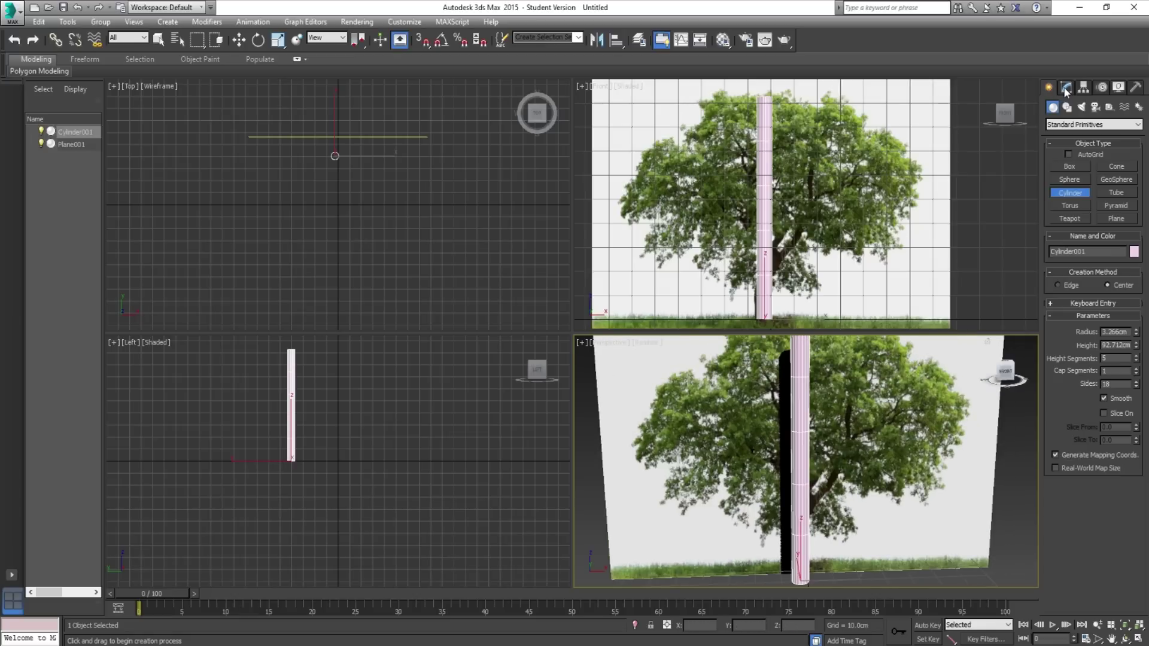
double_click(1118, 383)
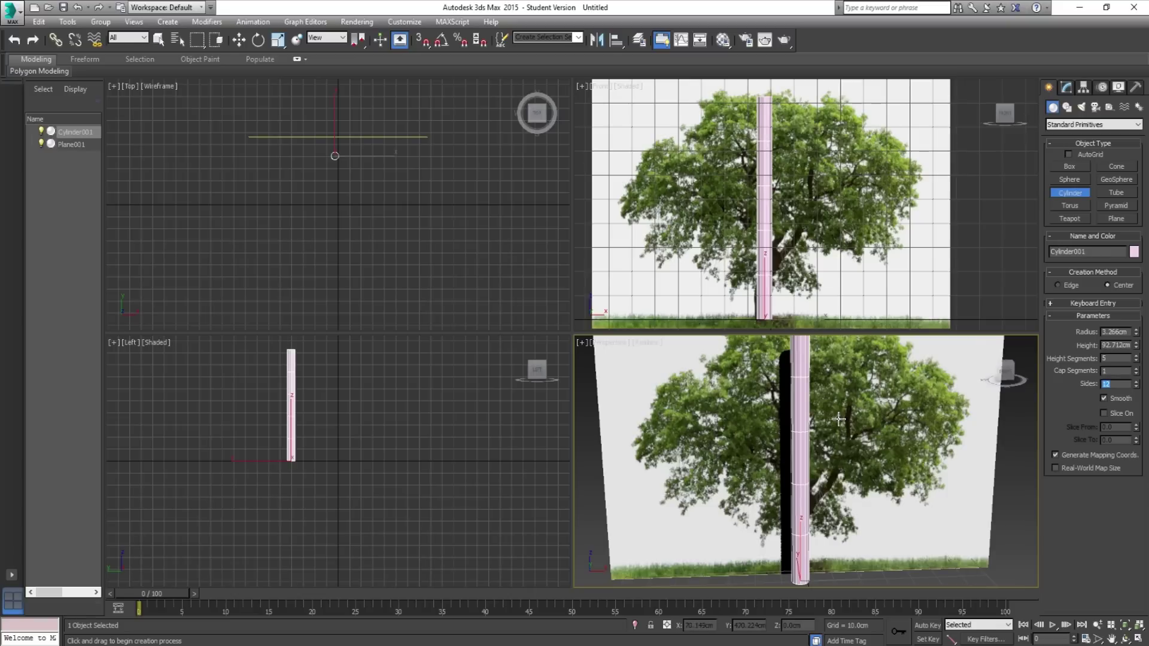
middle_click_drag(835, 440, 892, 431, "alt")
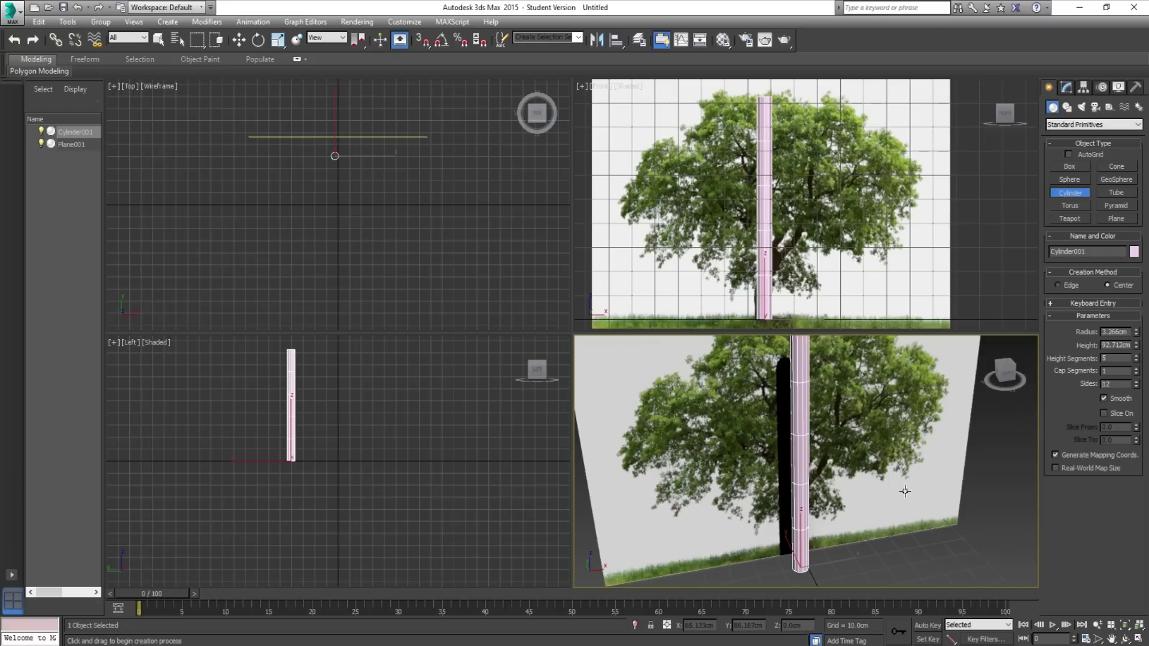
middle_click_drag(904, 492, 879, 478, "alt")
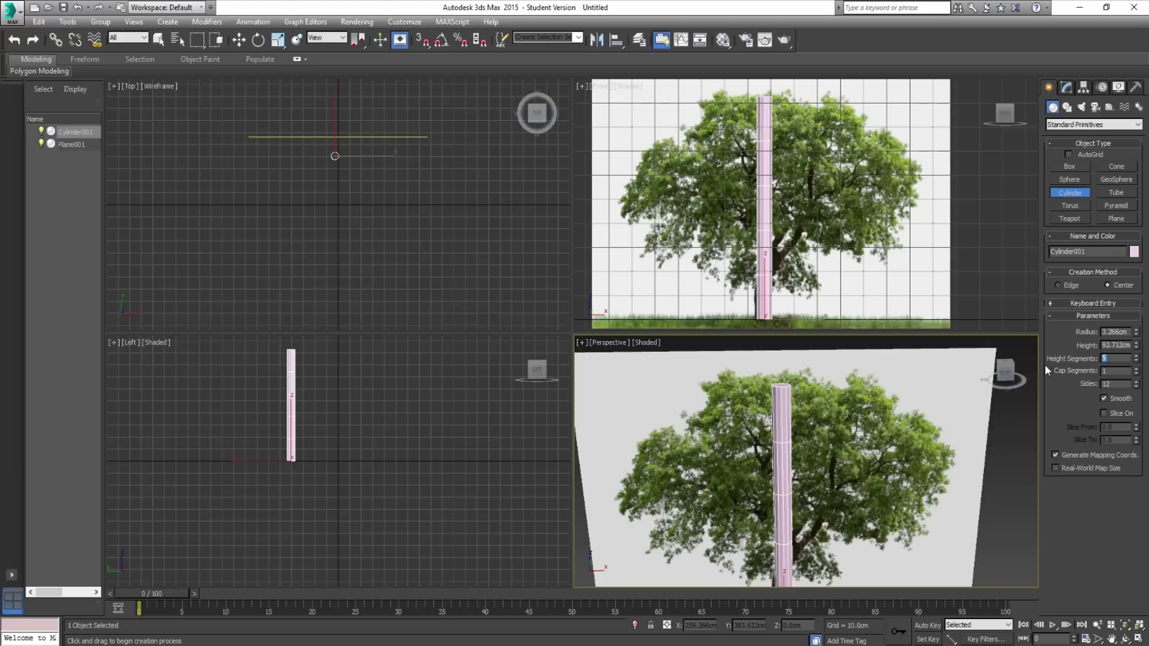
key("Return")
scroll(796, 284, "up", 3)
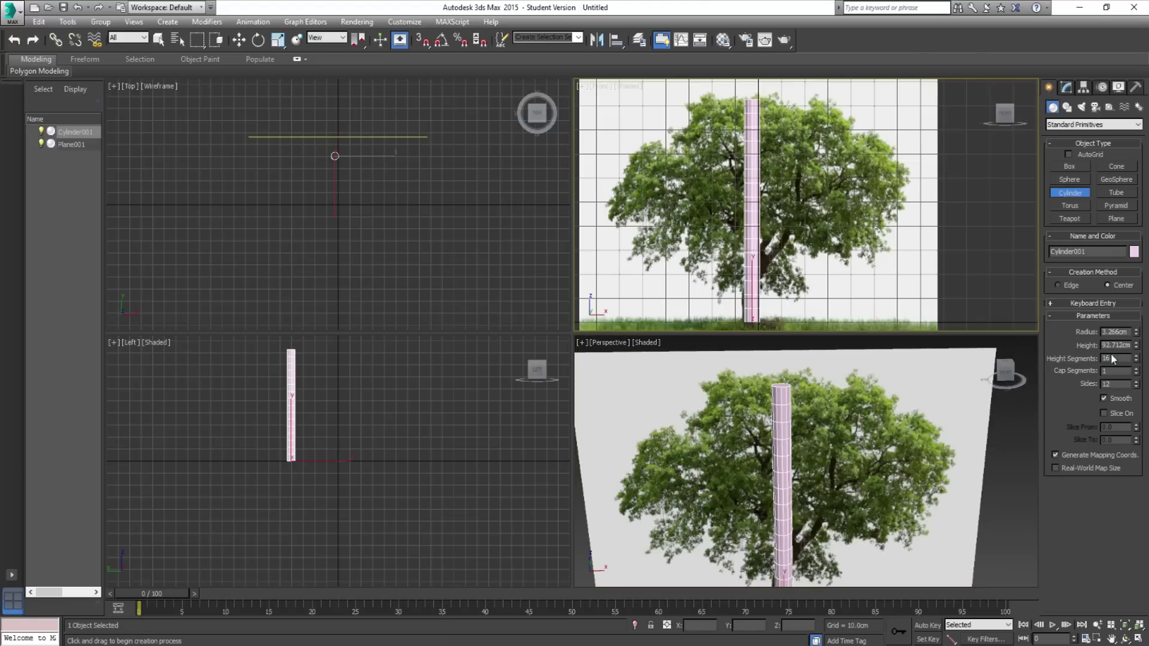
key("Return")
- Finish cylinder creation and convert the trunk cylinder to an Editable Poly
left_click(239, 40)
scroll(913, 550, "down", 3)
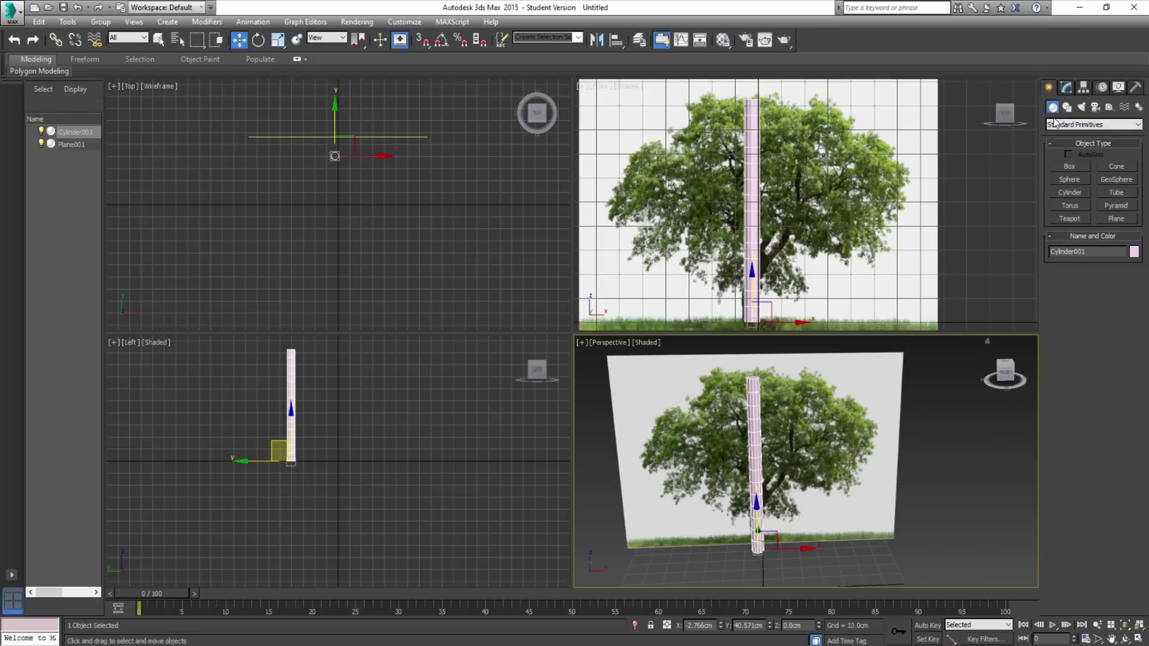
left_click(1069, 87)
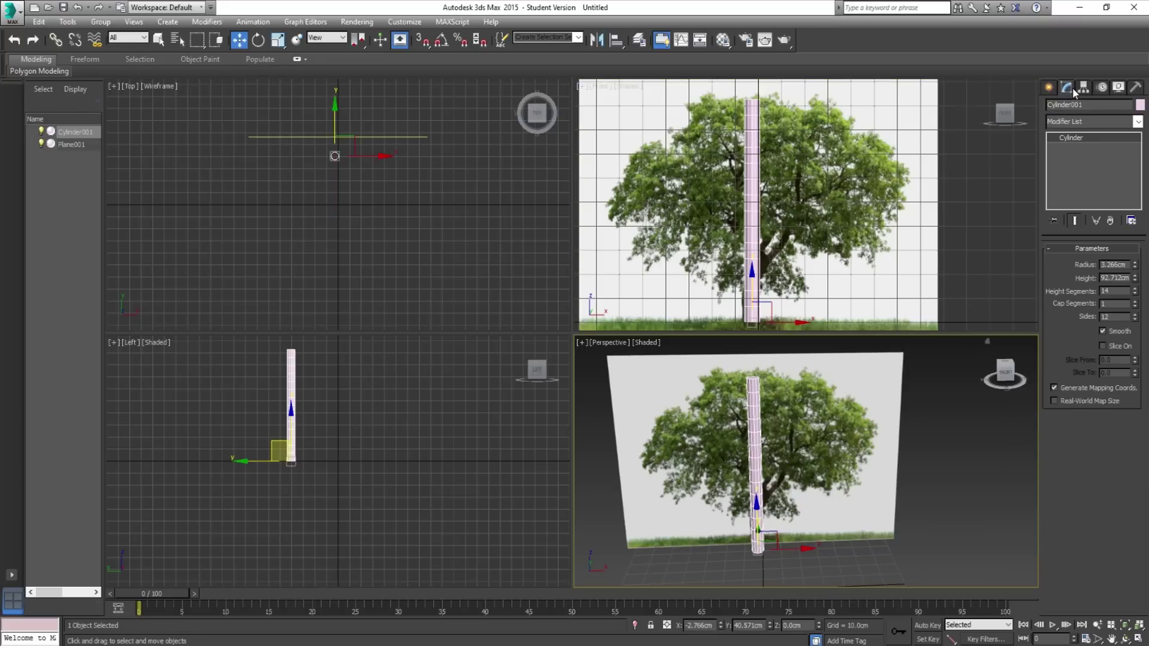
right_click(1082, 137)
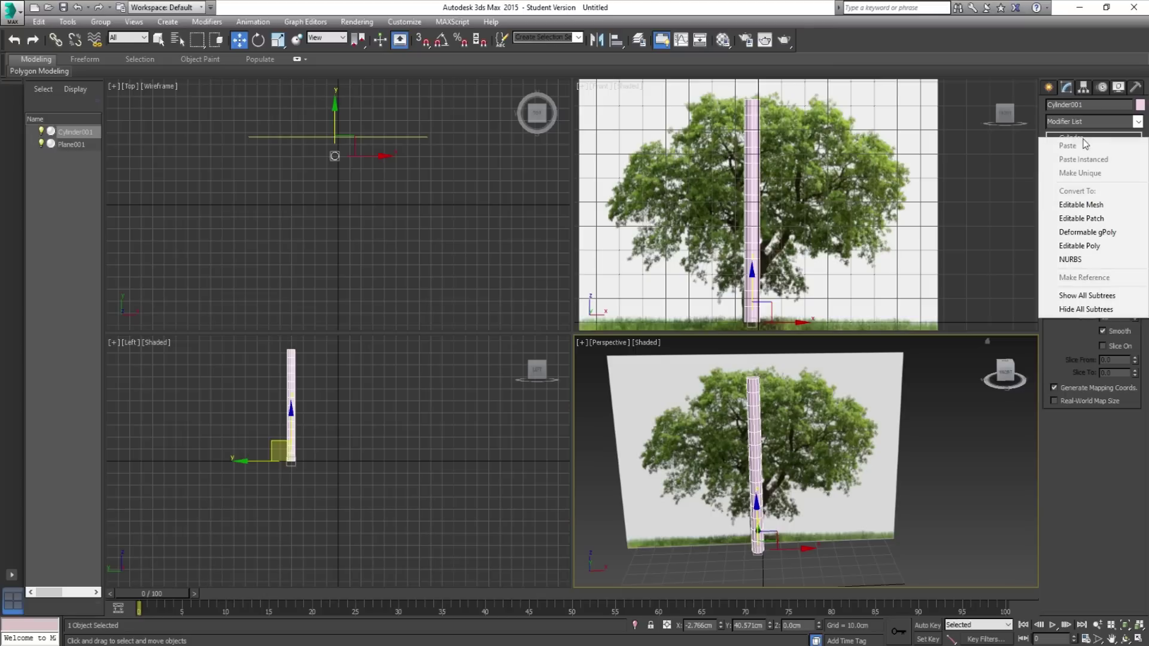
left_click(1084, 247)
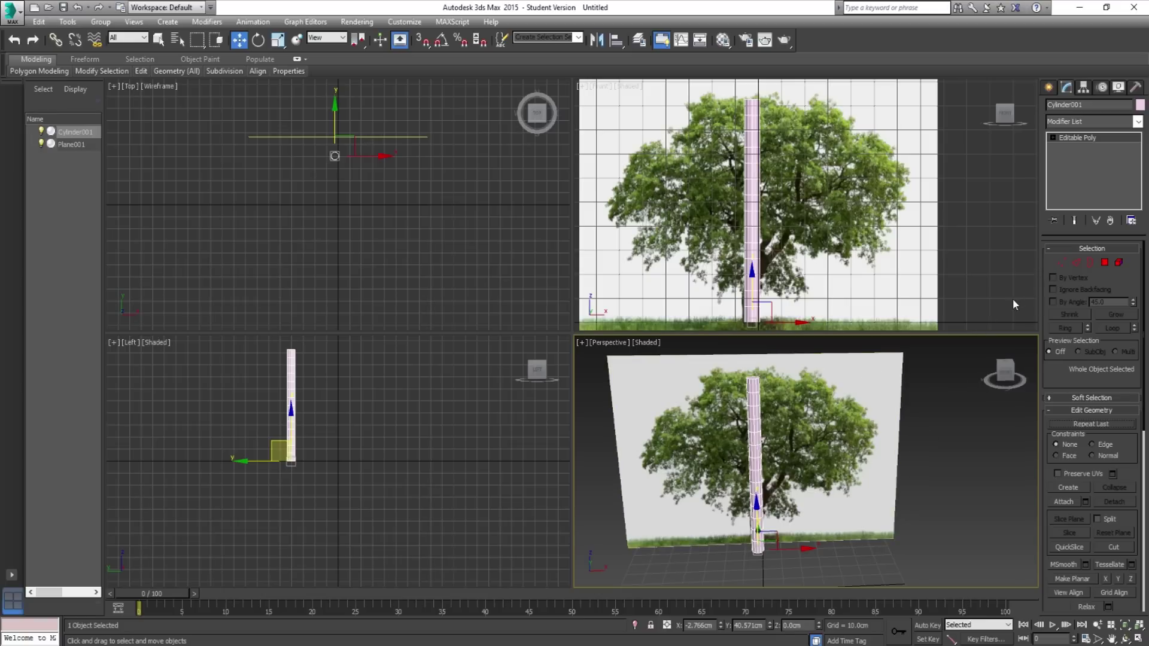
- Delete the bottom cap polygon of the trunk cylinder
left_click(1106, 264)
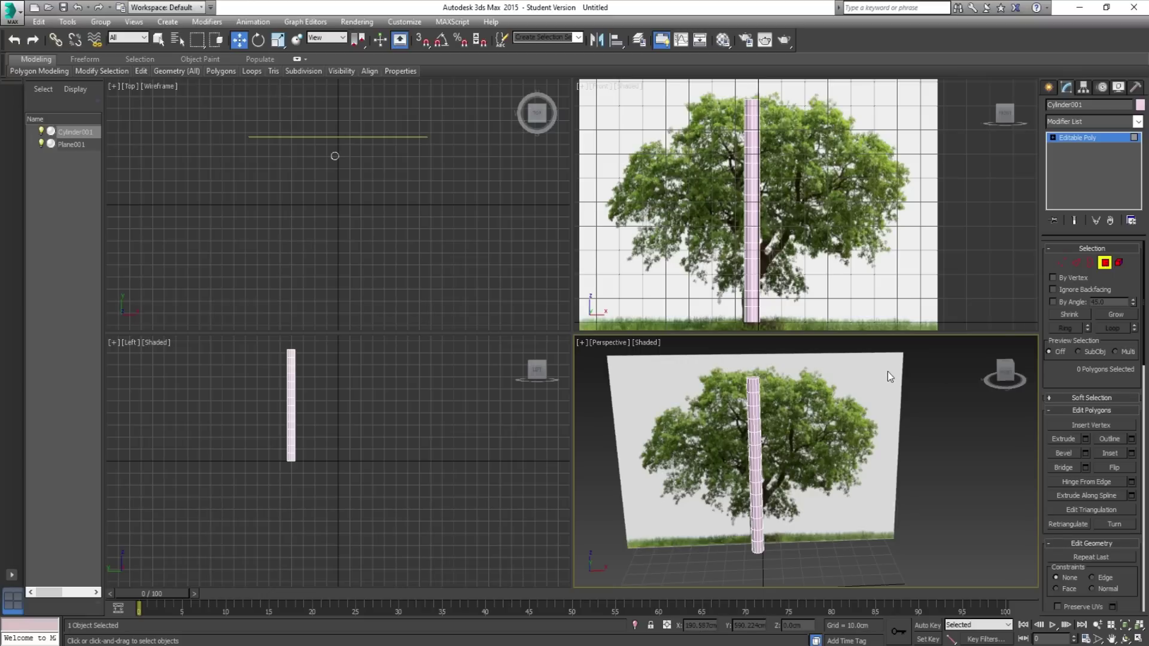
middle_click_drag(888, 372, 904, 299, "alt")
scroll(799, 478, "up", 5)
left_click(800, 499)
middle_click_drag(808, 470, 751, 511, "alt")
key("Delete")
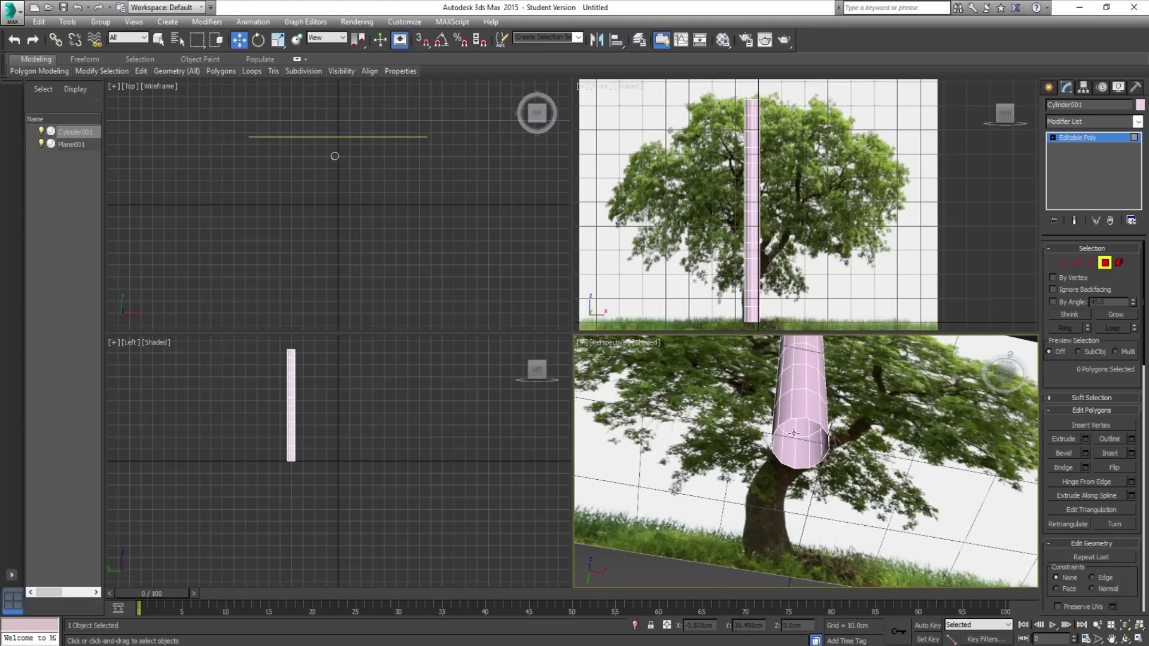
- Move the five vertex rings just above the trunk's base down together to about Z 16 cm
middle_click_drag(836, 406, 829, 462, "alt")
left_click(1065, 266)
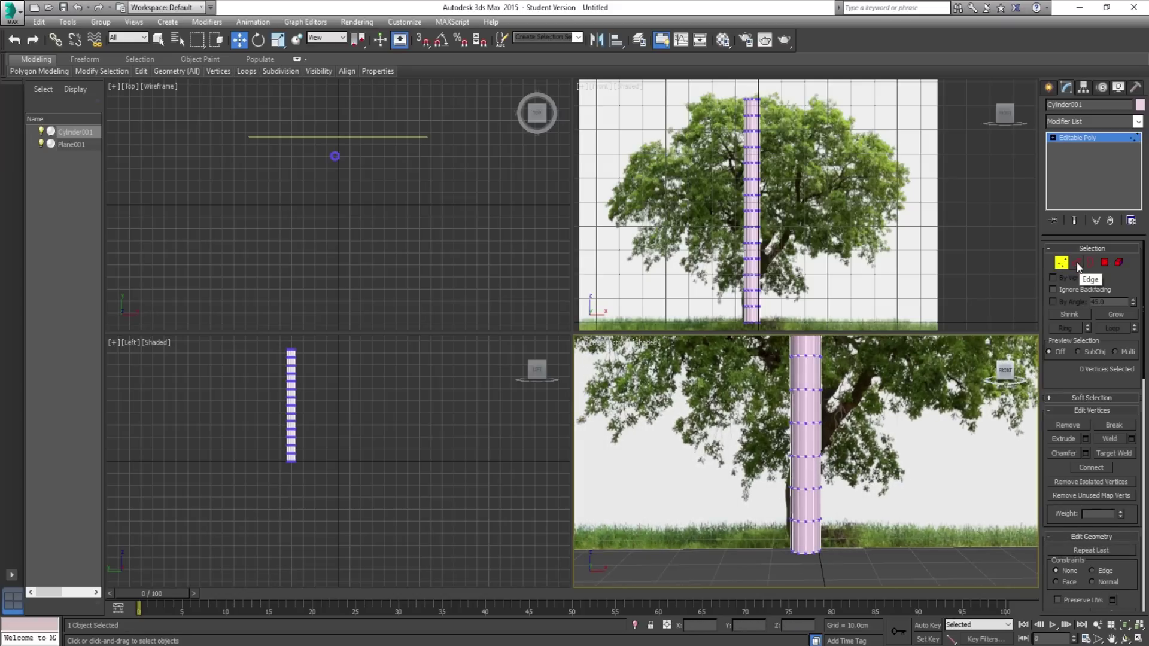
scroll(753, 287, "up", 3)
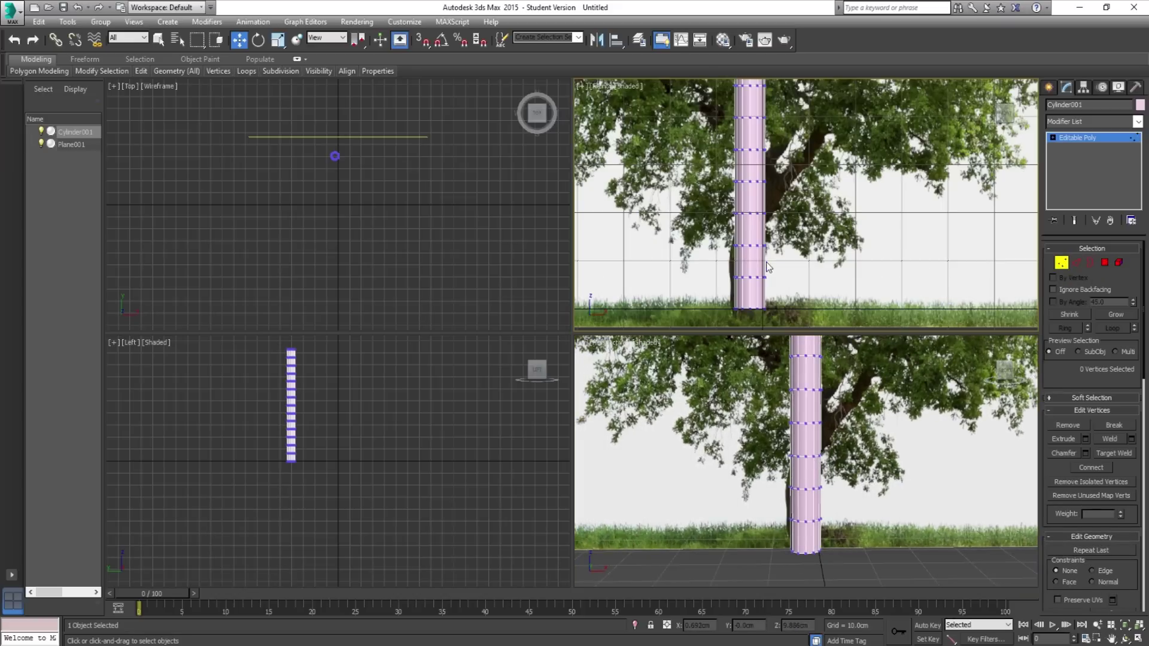
left_click_drag(687, 247, 688, 218)
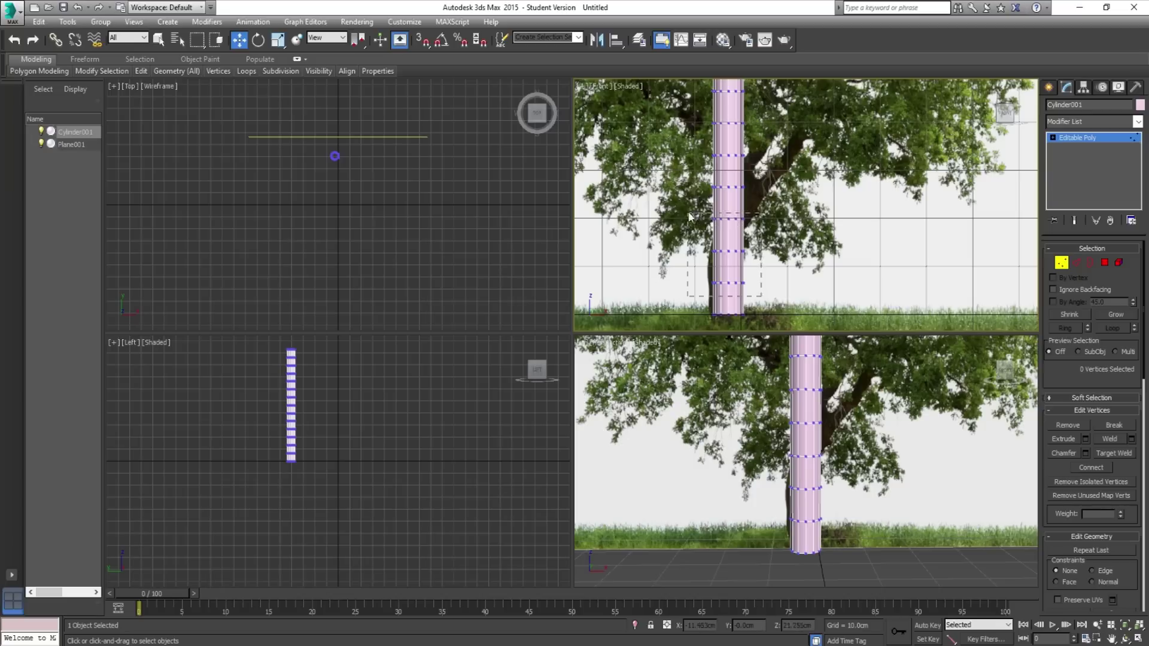
left_click_drag(689, 142, 689, 134)
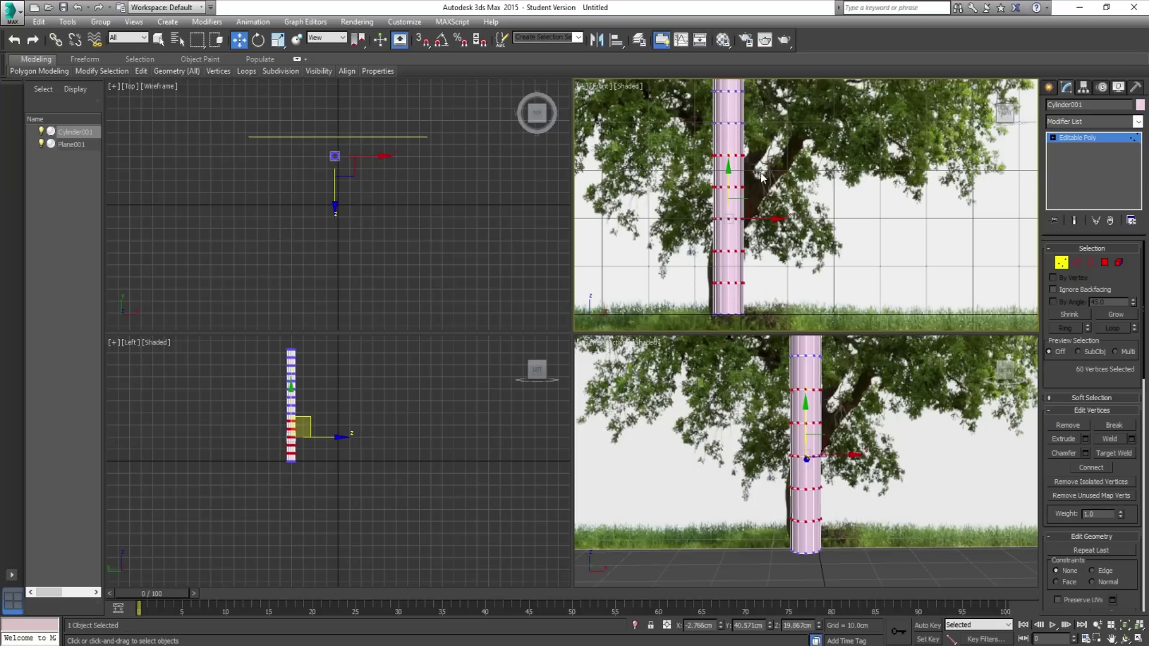
left_click_drag(730, 185, 741, 203)
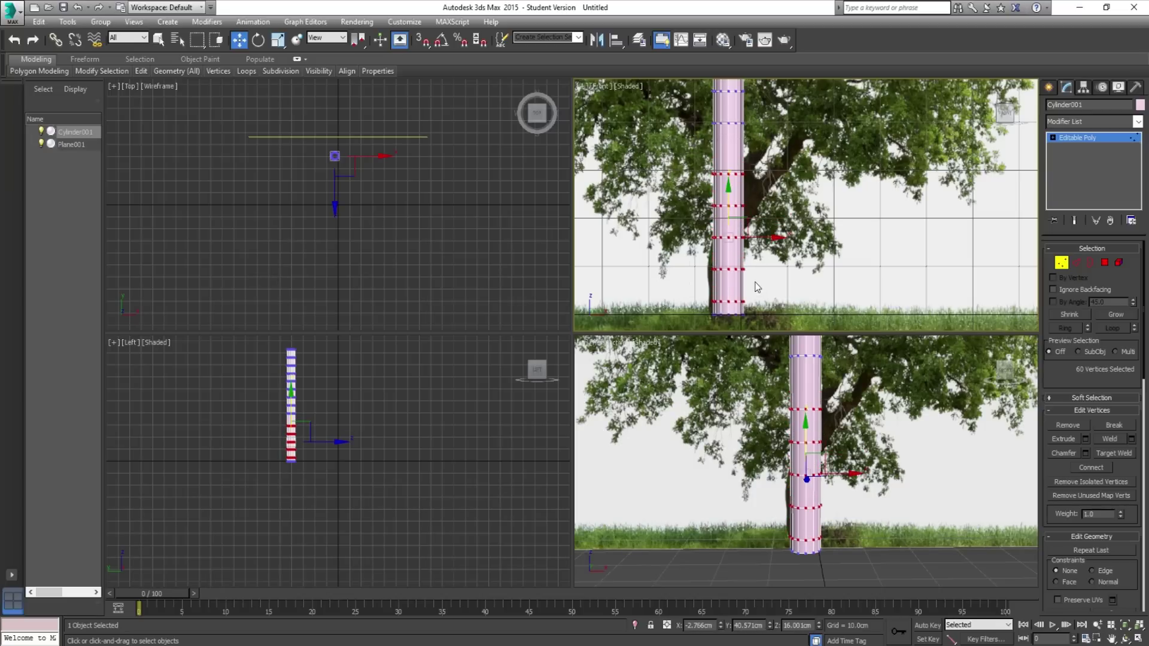
- Lower the trunk's vertex rings so their spacing tightens toward the base, bringing the ring near the main fork to about Z 39 cm
scroll(828, 535, "up", 3)
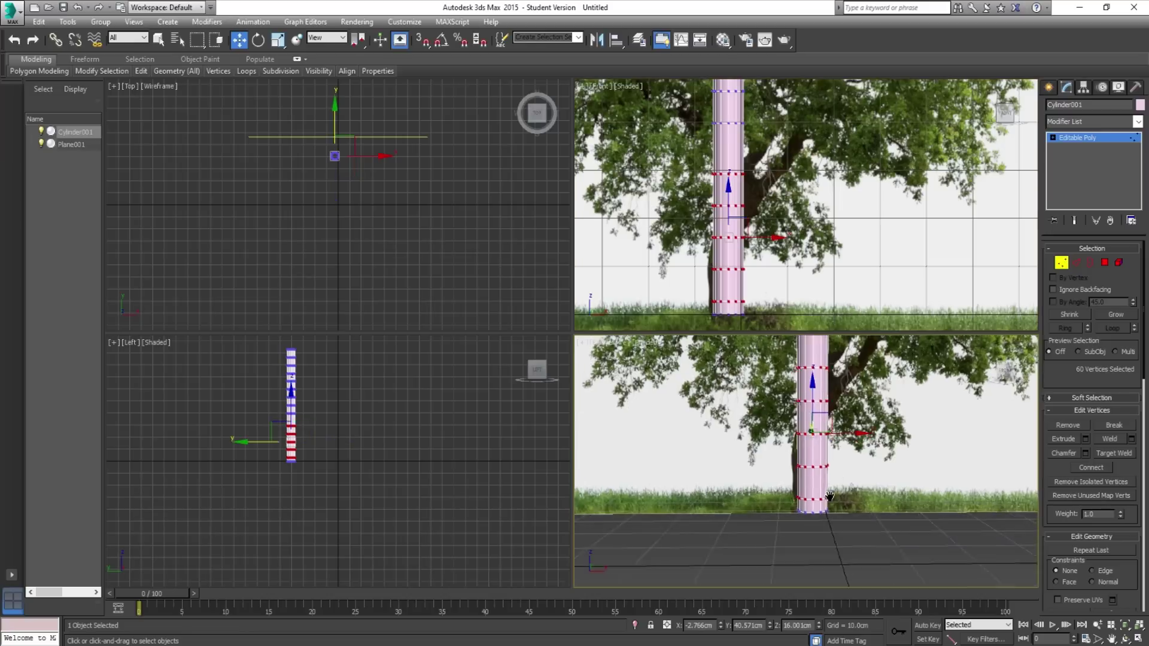
scroll(787, 483, "up", 2)
middle_click_drag(786, 483, 674, 391, "alt")
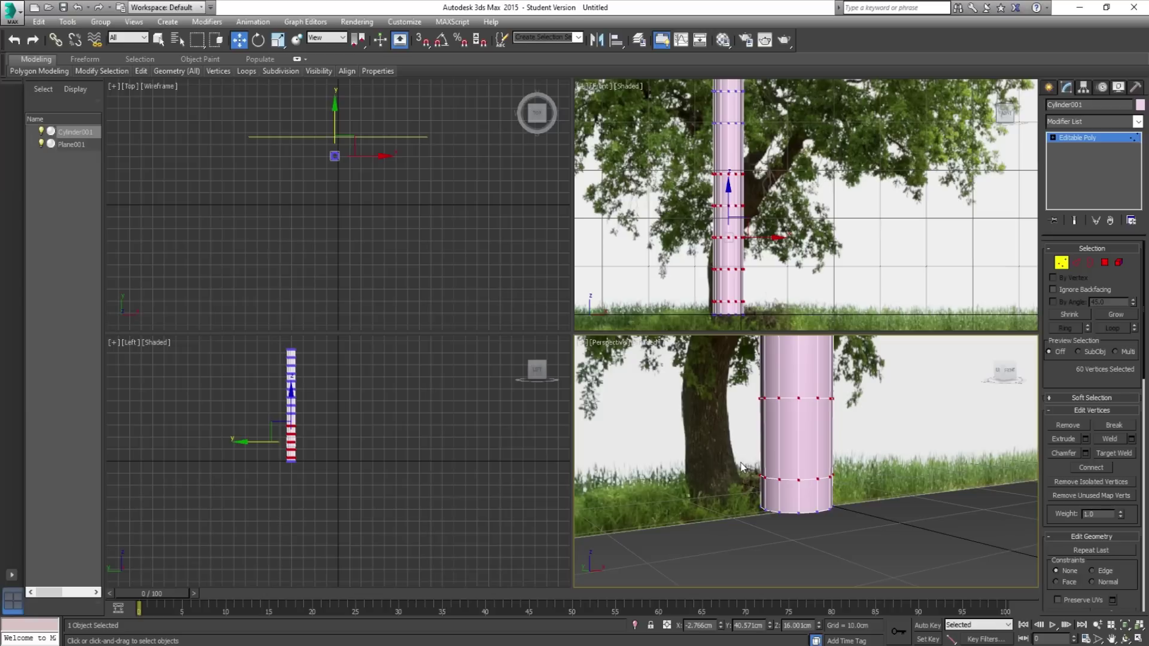
middle_click(738, 281)
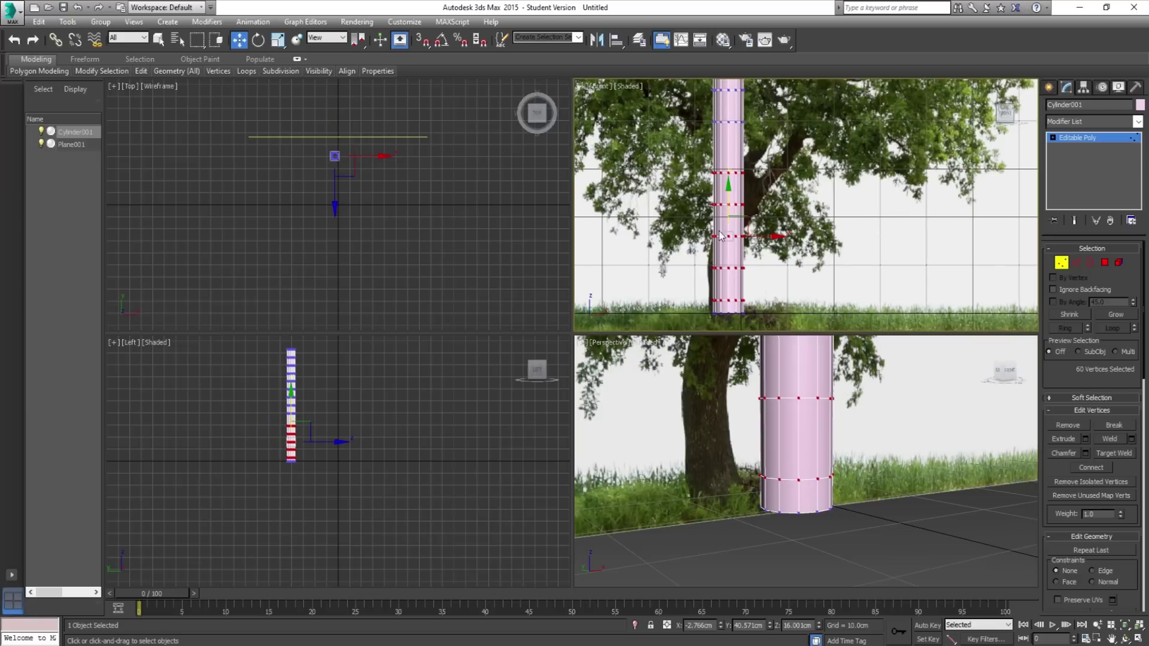
key("ctrl+Page_Down")
mouse_move(726, 201)
left_mouse_down()
mouse_move(737, 216)
mouse_move(730, 209)
left_mouse_up()
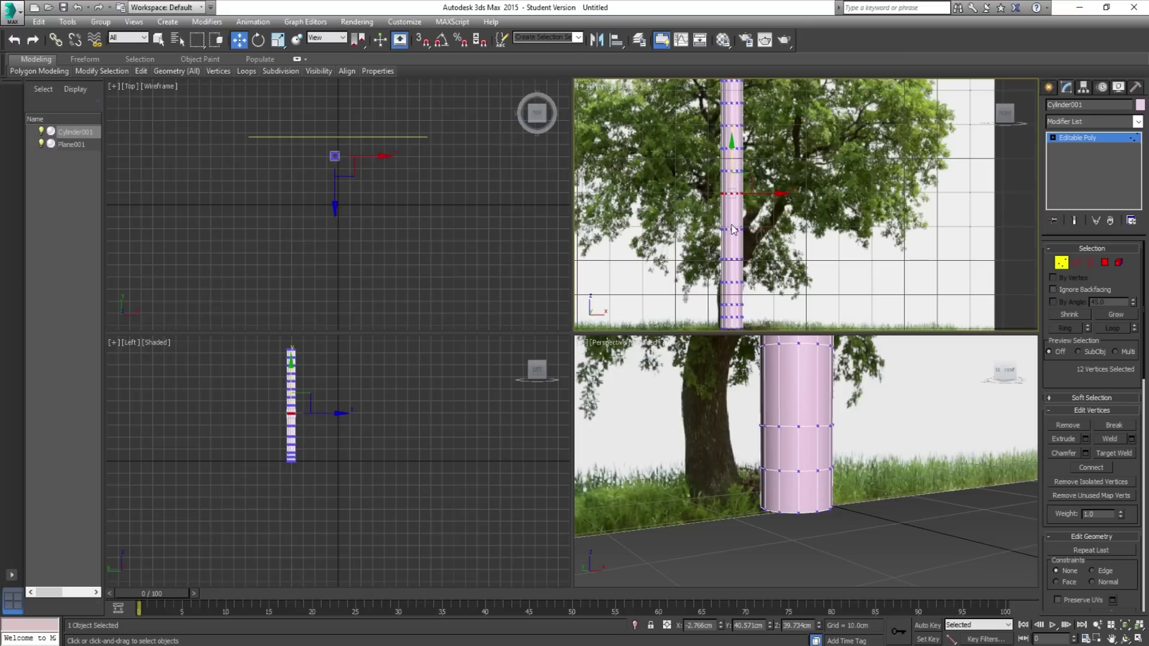
scroll(730, 207, "up", 3)
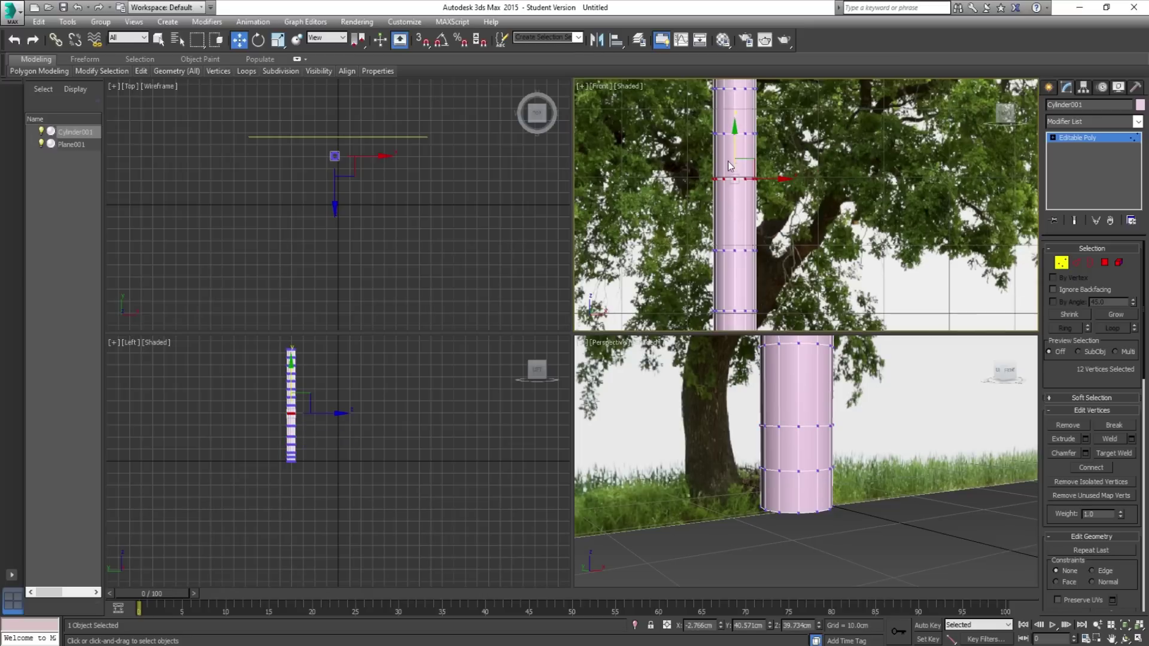
left_click_drag(734, 147, 736, 153)
scroll(715, 226, "down", 1)
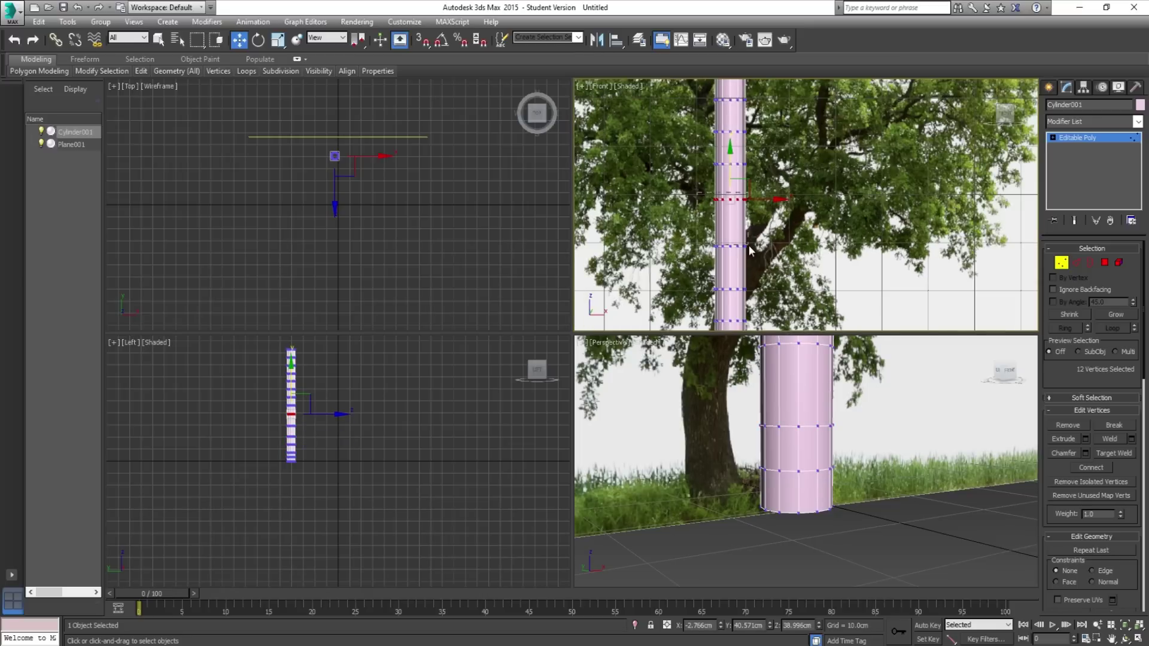
- Lower the third vertex ring above the base, and move the three rings above it down together to about Z 26.3 cm
left_click_drag(681, 227, 680, 236)
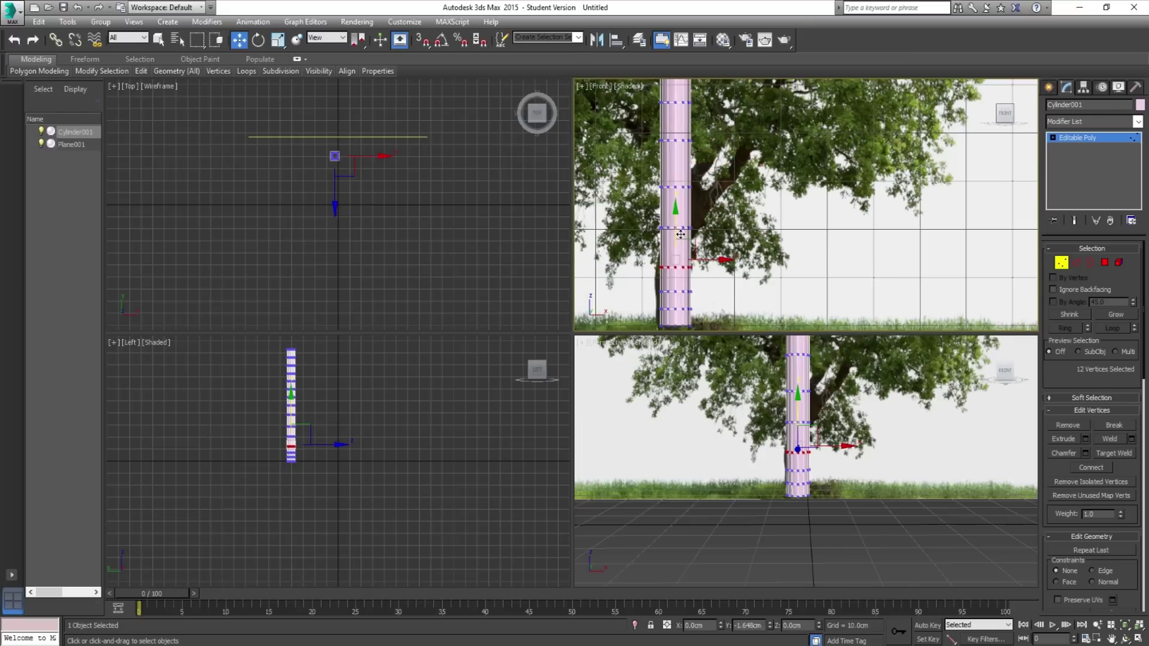
left_click_drag(645, 125, 699, 252)
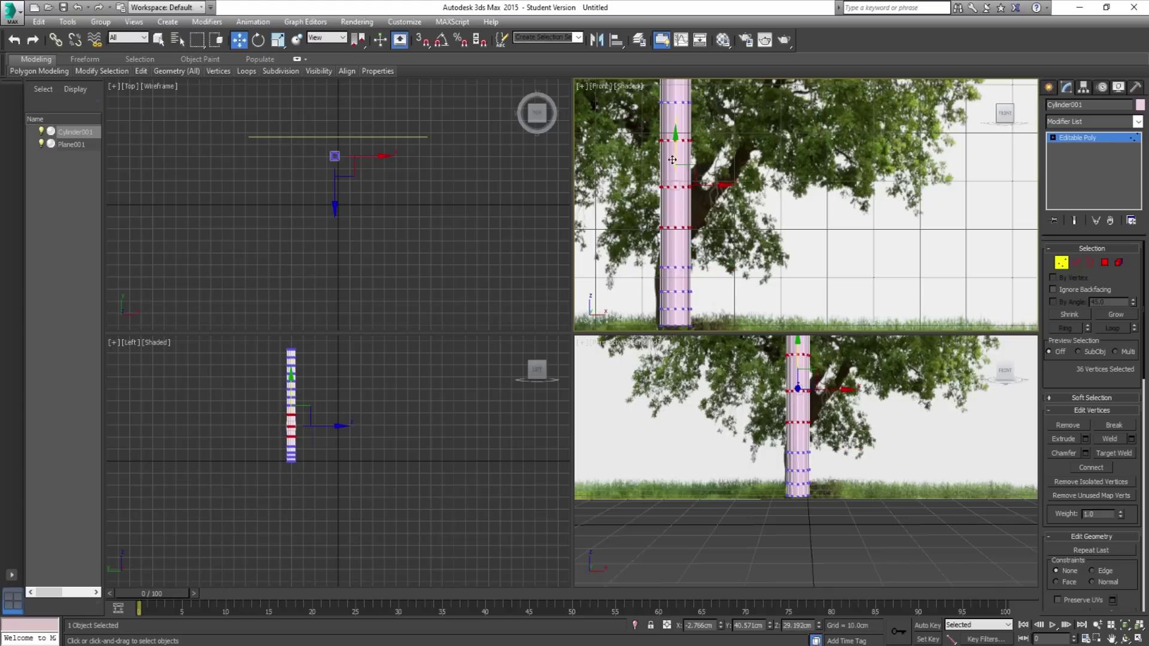
left_click_drag(676, 155, 686, 171)
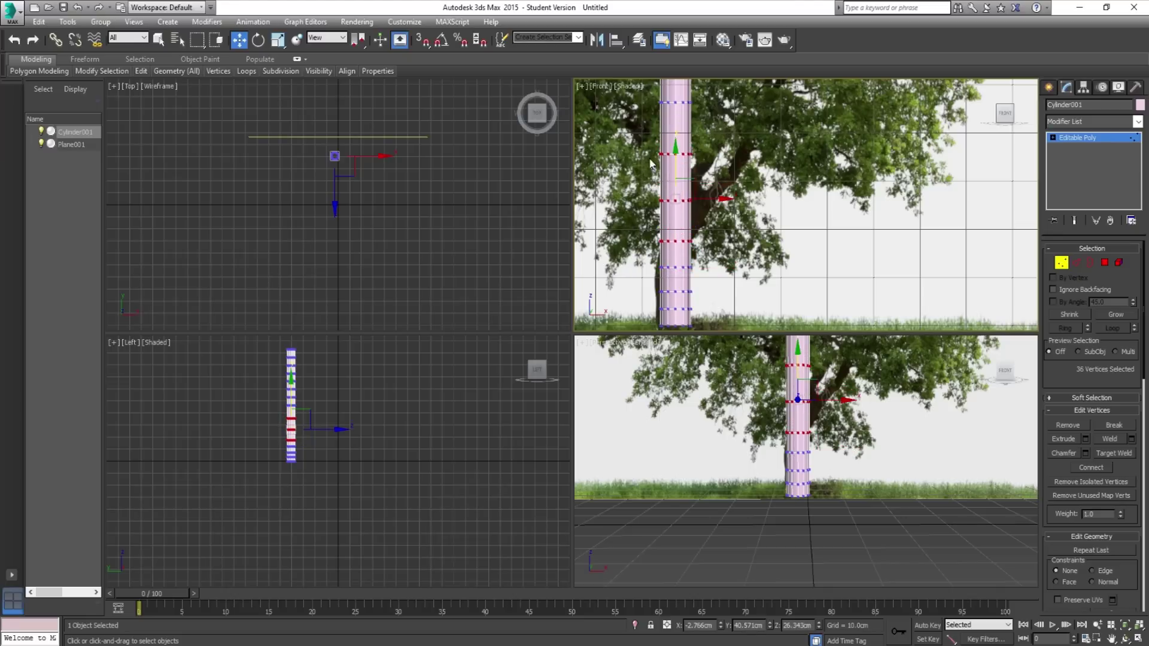
middle_click_drag(685, 170, 658, 249)
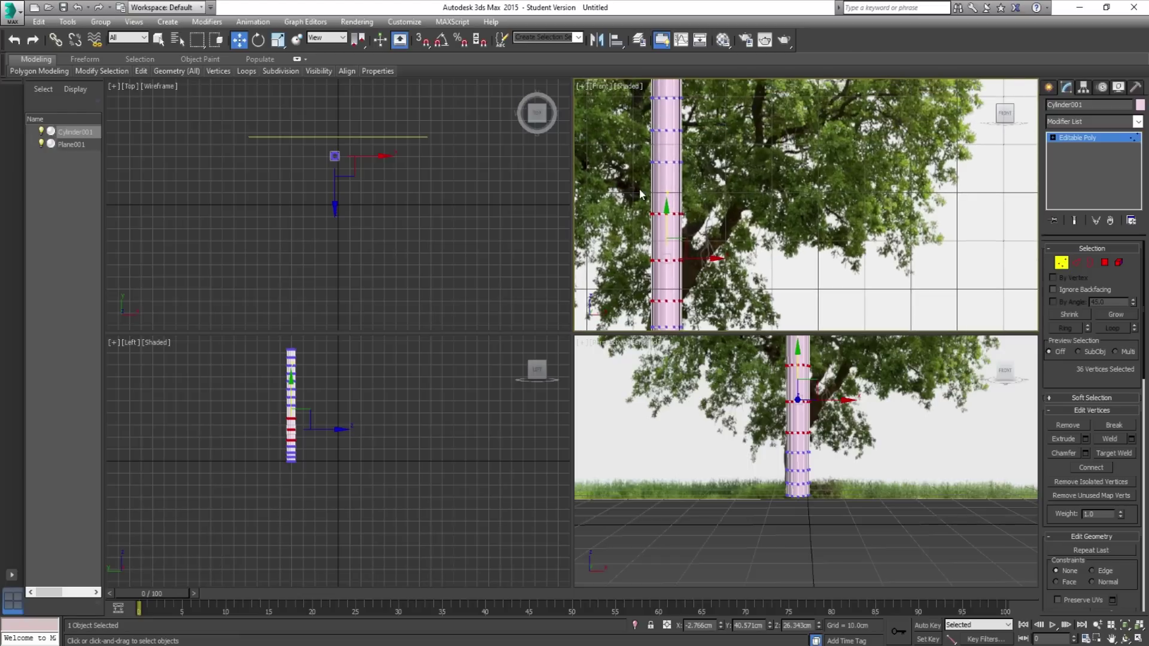
- Lower the upper vertex rings of the trunk one after another to even out the spacing within the crown, and clear the selection
left_click_drag(667, 219, 690, 232)
left_click_drag(668, 179, 694, 184)
left_click_drag(664, 120, 665, 136)
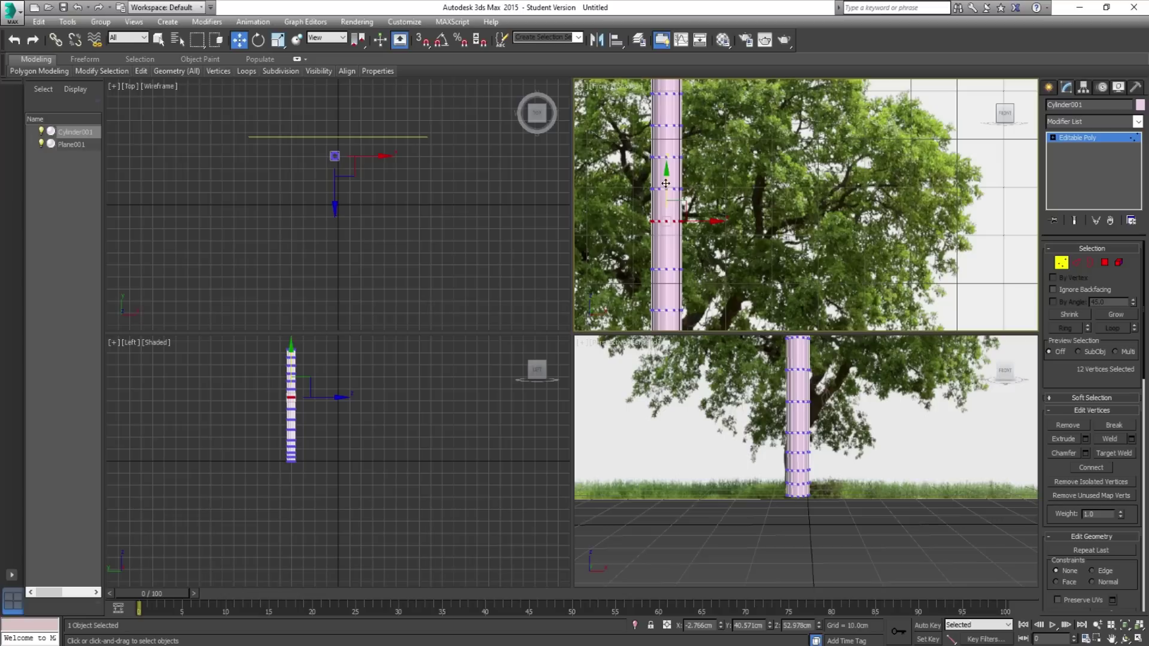
left_click_drag(667, 185, 693, 205)
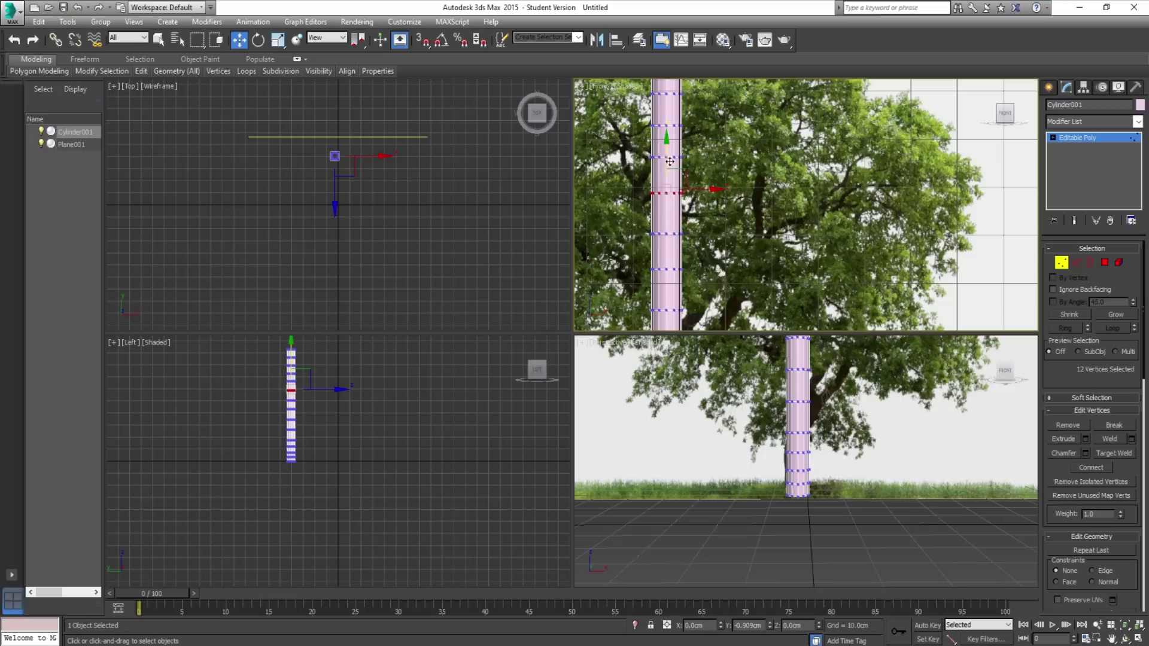
left_click(649, 180)
- Leave vertex editing, apply an Unwrap UVW modifier to the trunk and open its UV editor
scroll(668, 236, "down", 5)
scroll(668, 236, "up", 3)
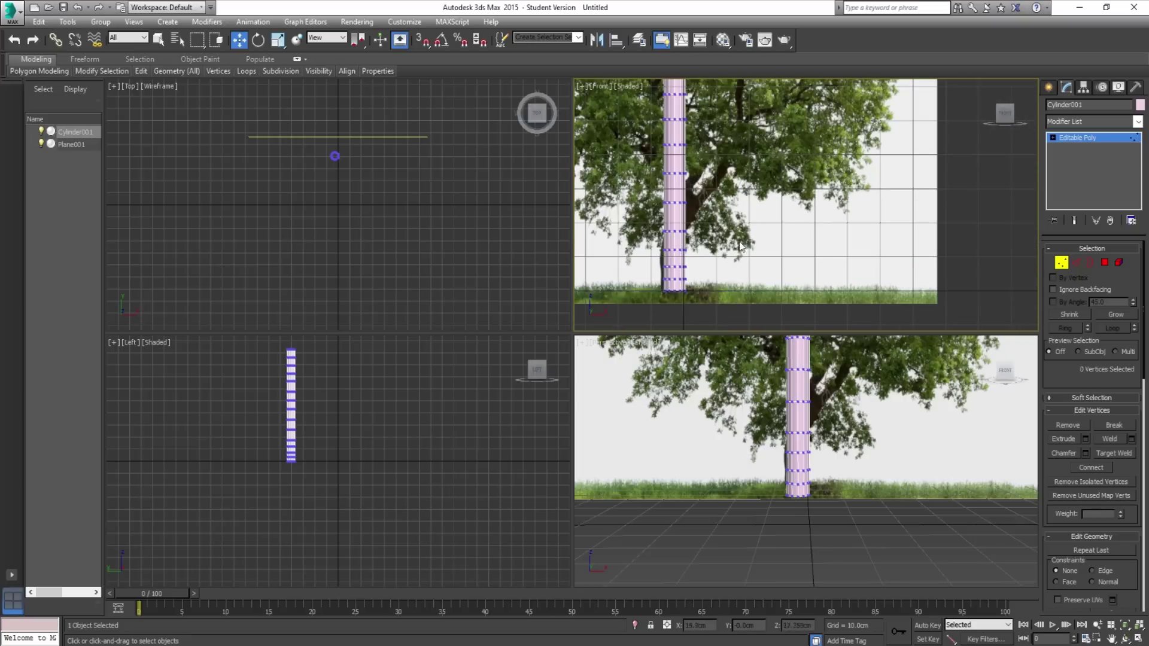
middle_click_drag(834, 390, 799, 439)
scroll(800, 443, "down", 4)
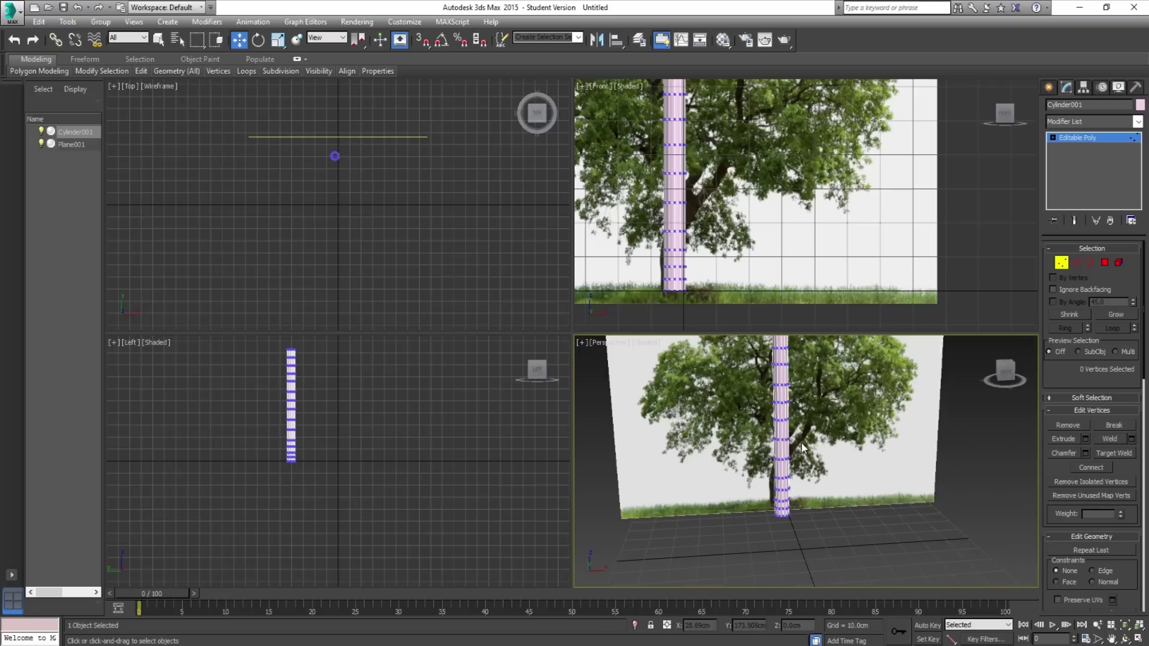
left_click(1062, 263)
middle_click_drag(834, 392, 824, 441, "alt")
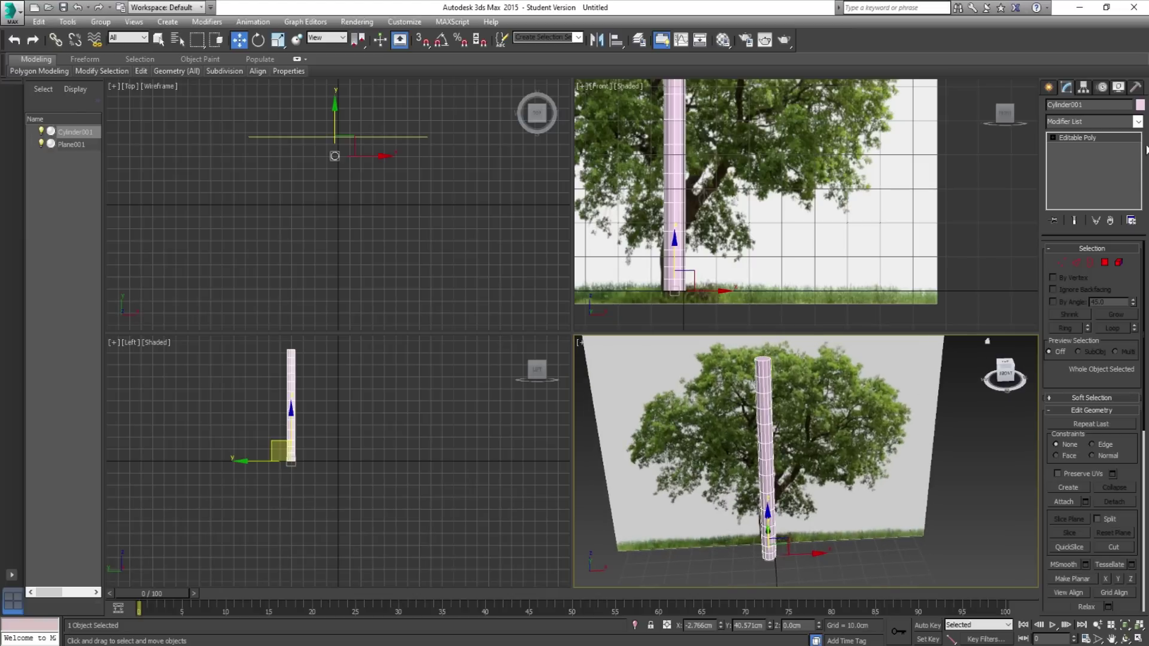
left_click(1138, 124)
left_click_drag(1139, 187, 1137, 491)
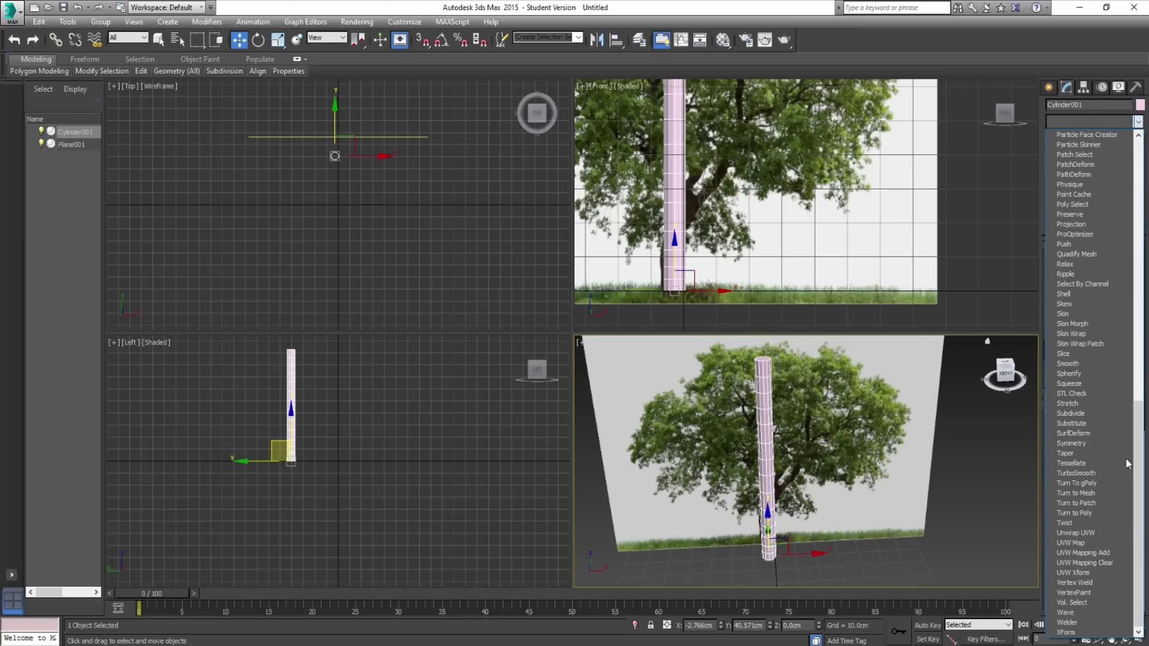
left_click(1137, 123)
left_click(1137, 123)
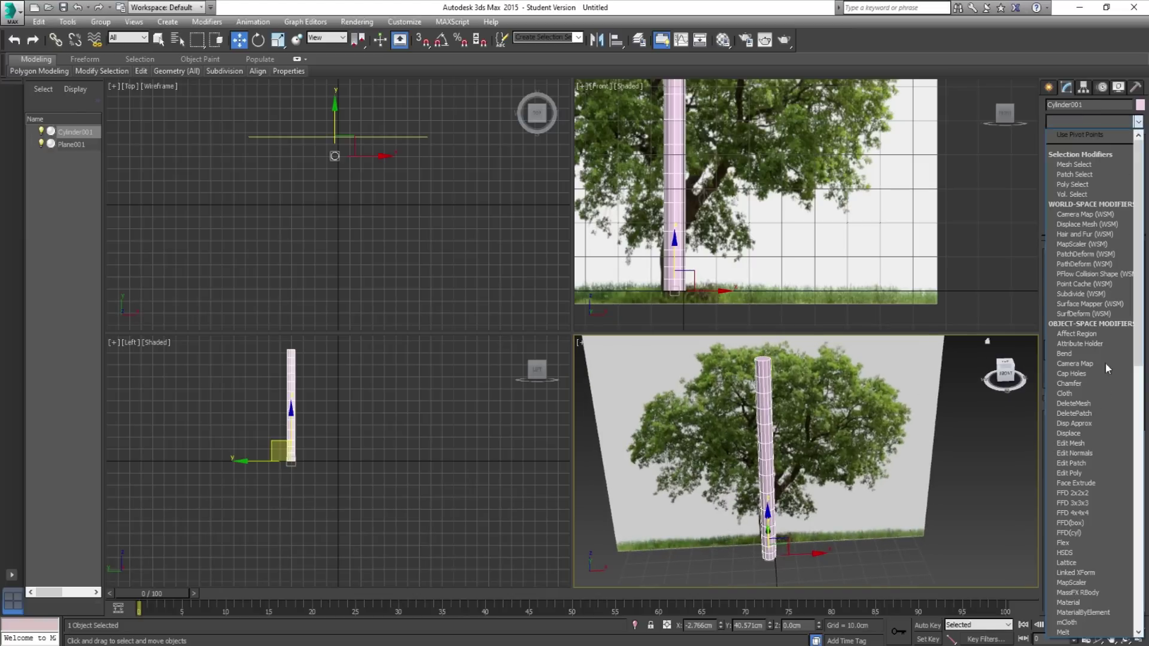
left_click_drag(1138, 313, 1136, 539)
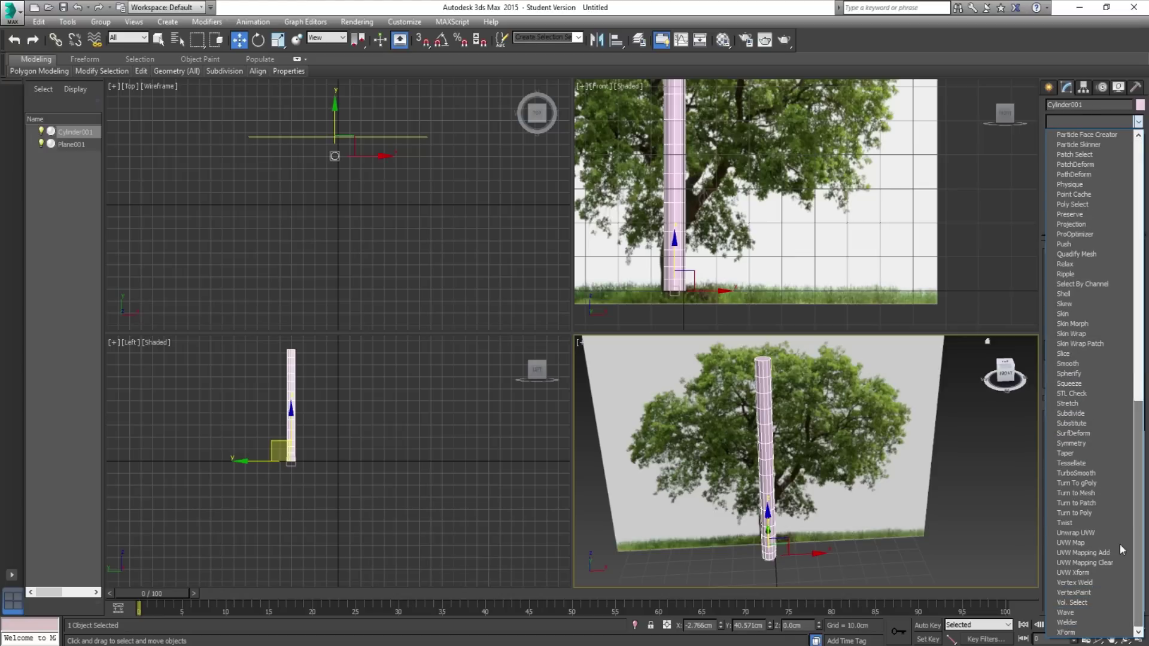
left_click(1080, 533)
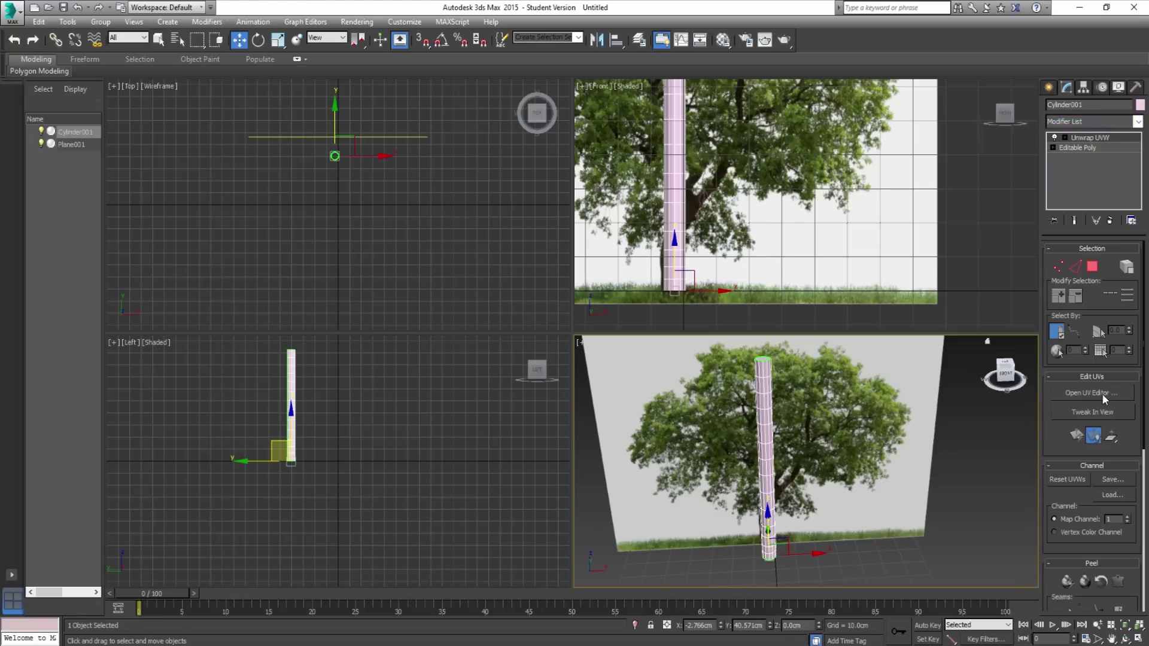
left_click(1088, 394)
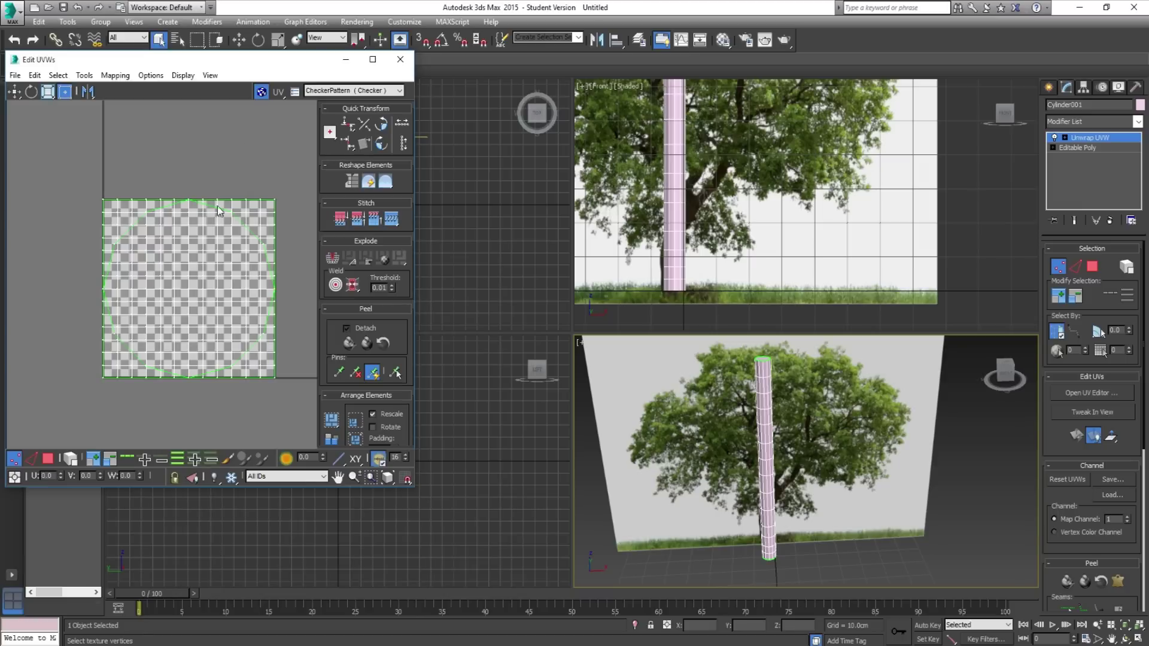
- Select the trunk's top cap polygon and move its UV shell off the checker square, beside the side-wall UVs
mouse_move(755, 369)
middle_mouse_down("alt")
mouse_move(757, 408)
mouse_move(760, 383)
middle_mouse_up("alt")
scroll(756, 412, "up", 4)
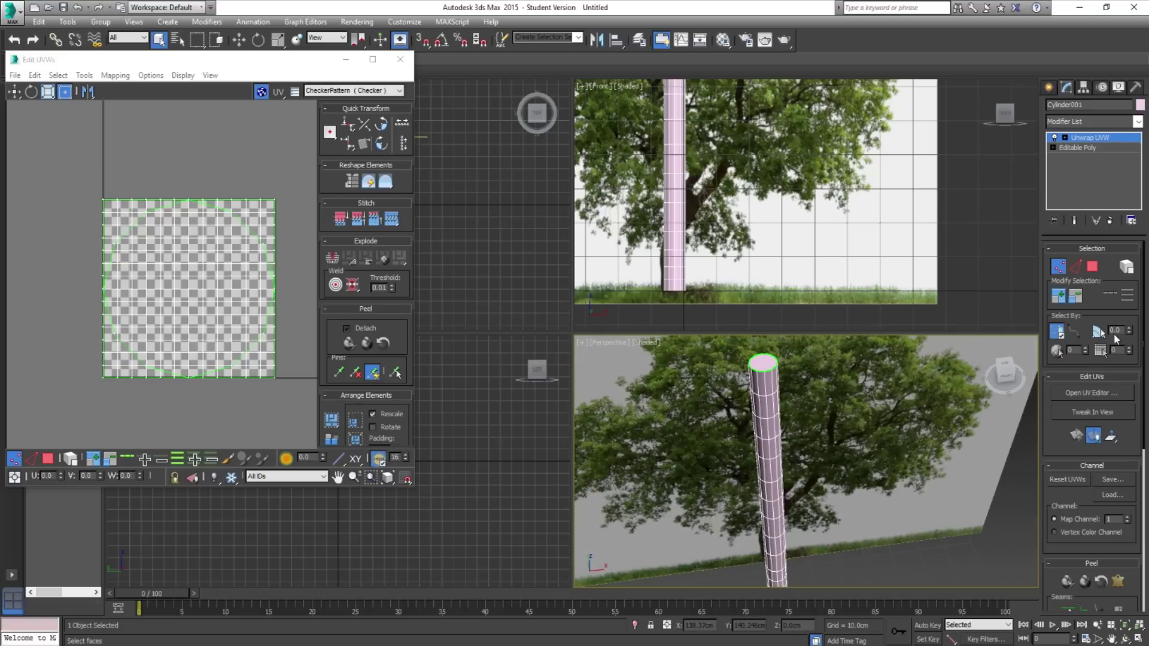
left_click(1093, 267)
left_click(763, 363)
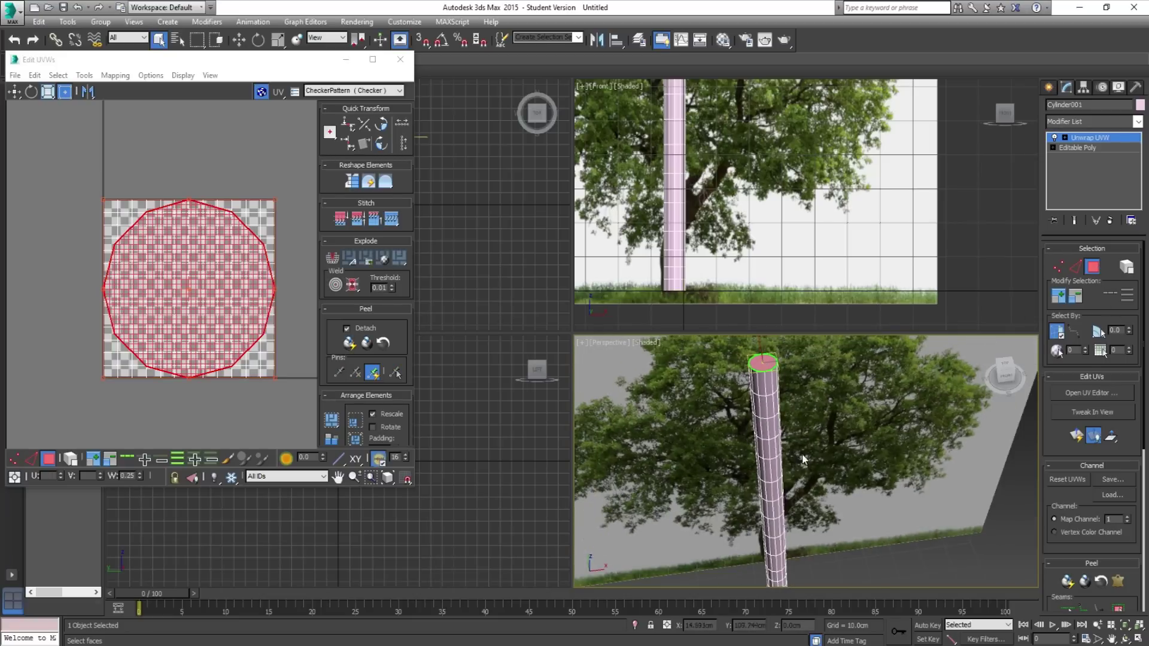
left_click_drag(210, 299, 6, 300)
scroll(148, 293, "down", 2)
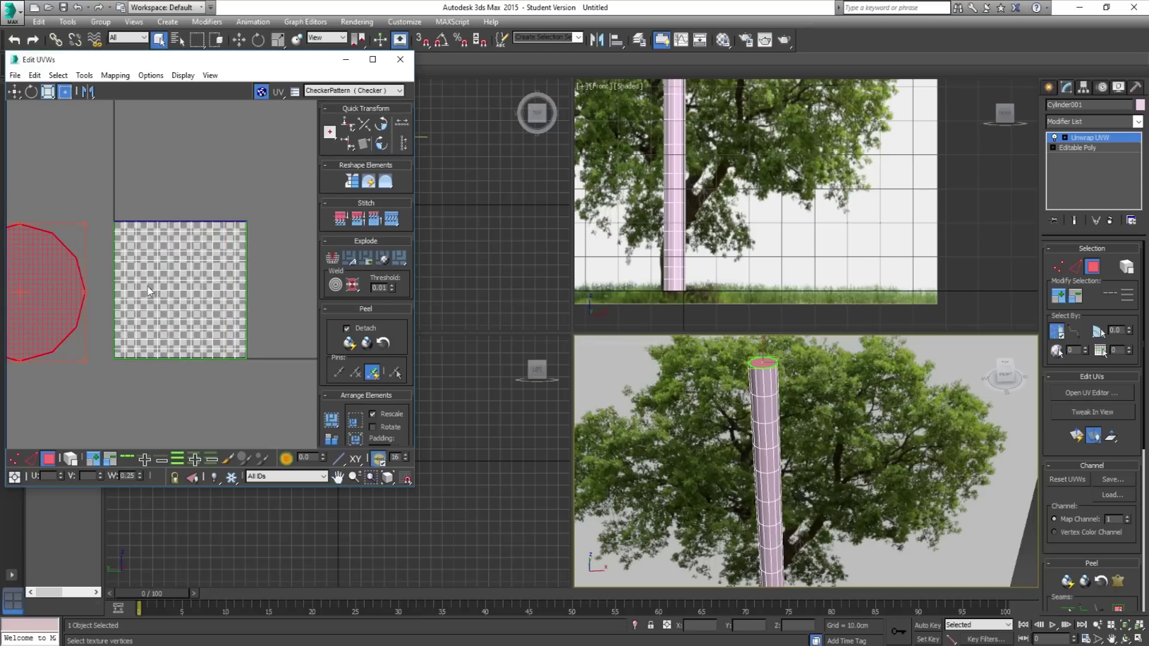
- Select all side-wall faces in the UV layout and show the CheckerPattern texture on the trunk to check for stretching
left_click_drag(264, 371, 265, 371)
middle_click_drag(781, 464, 732, 443, "alt")
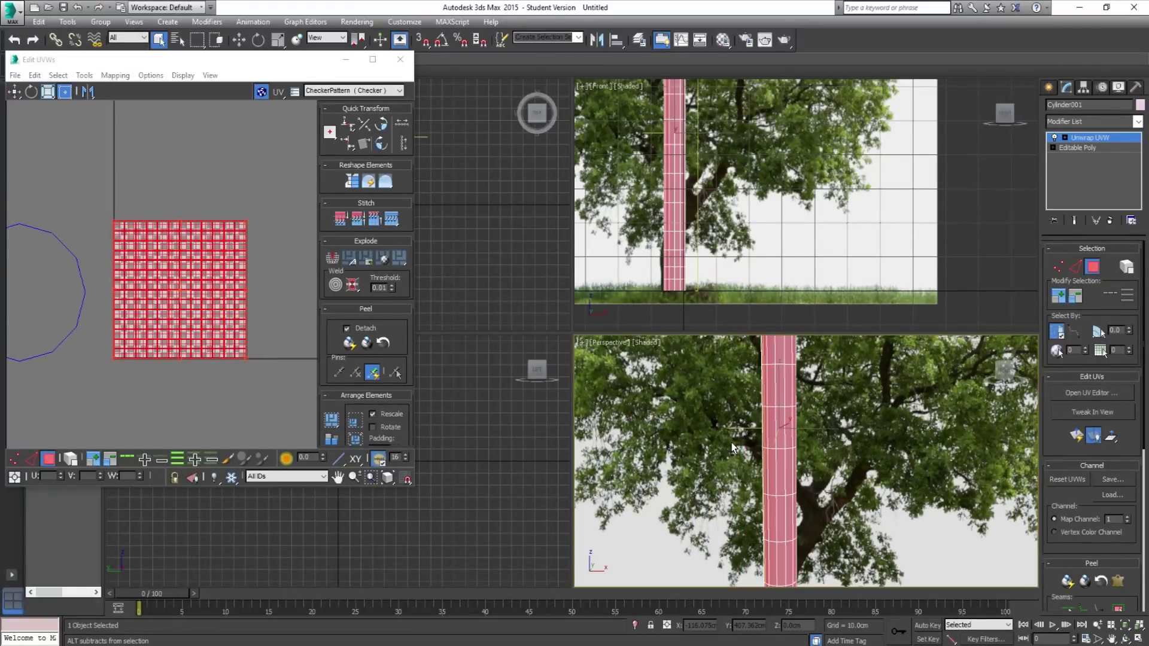
middle_click_drag(769, 443, 773, 445, "alt")
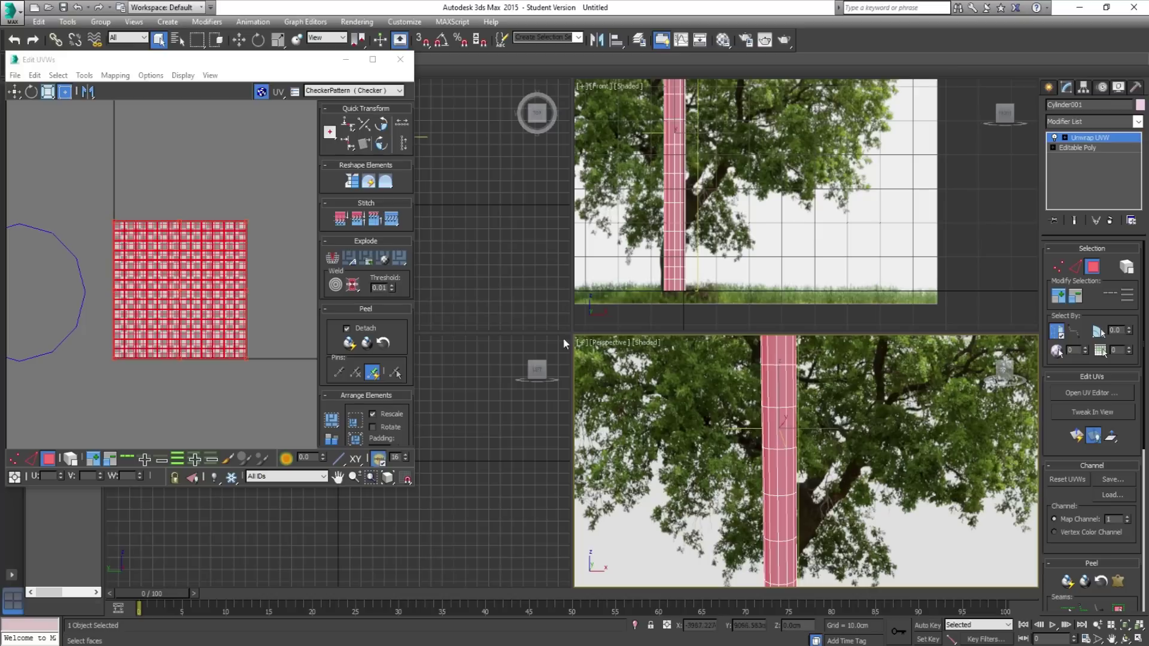
left_click(317, 92)
left_click(371, 91)
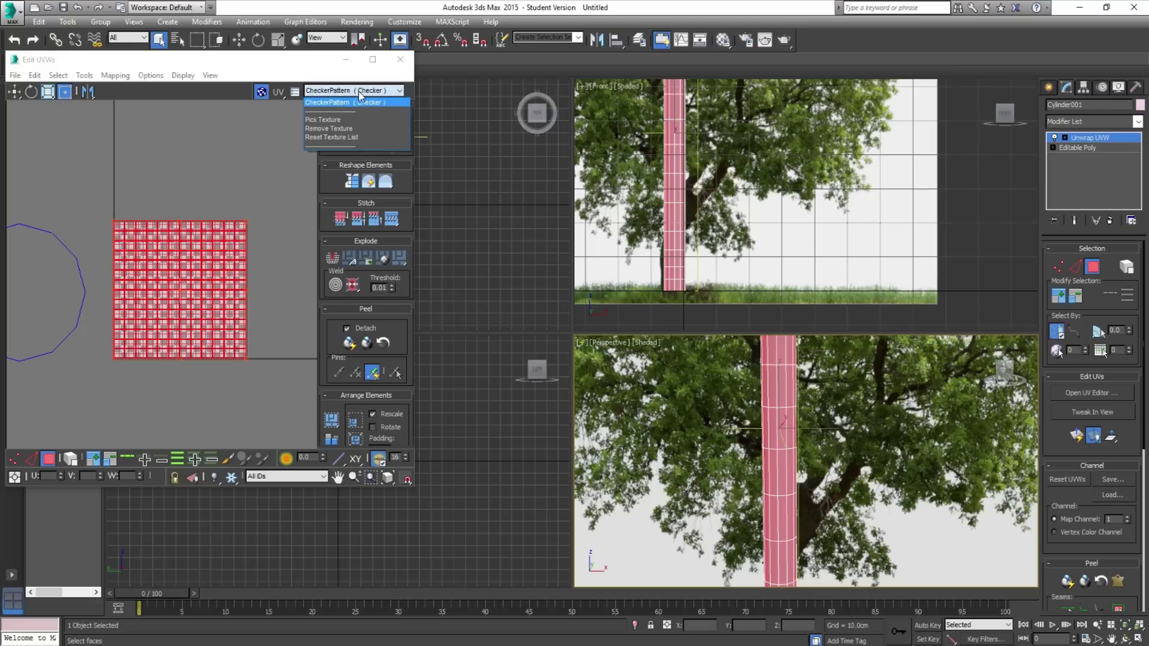
left_click(341, 103)
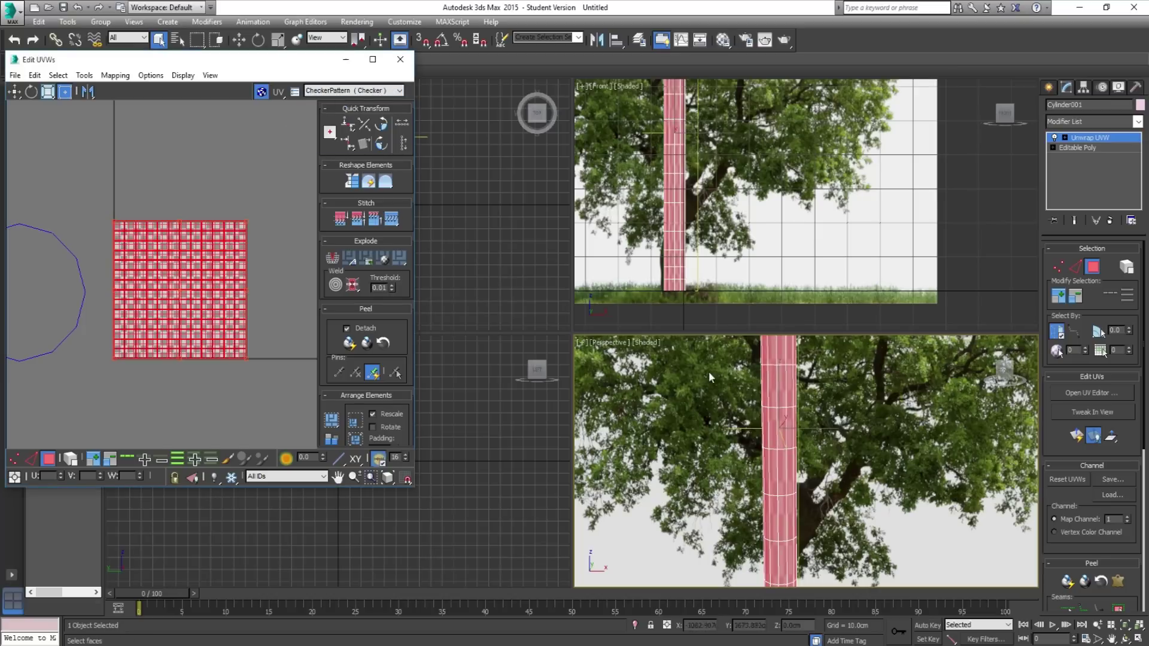
scroll(788, 407, "up", 3)
scroll(788, 412, "up", 2)
mouse_move(788, 412)
middle_mouse_down("alt")
mouse_move(800, 436)
mouse_move(778, 357)
mouse_move(800, 436)
mouse_move(779, 428)
middle_mouse_up("alt")
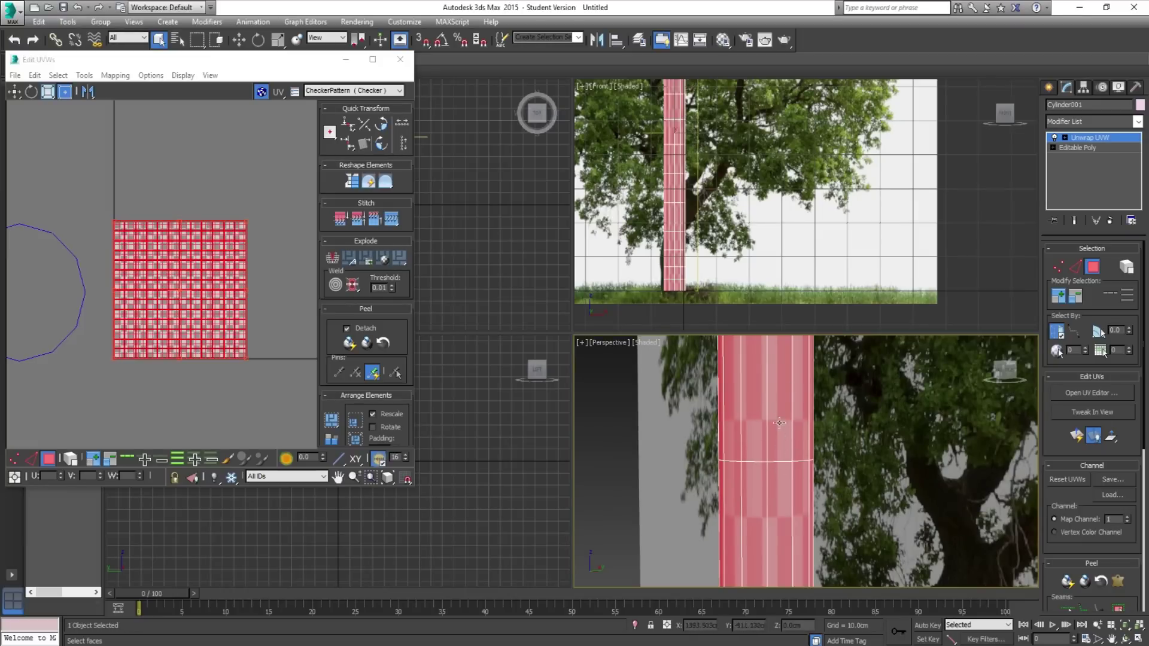
mouse_move(770, 487)
middle_mouse_down("alt")
mouse_move(771, 516)
mouse_move(765, 484)
middle_mouse_up("alt")
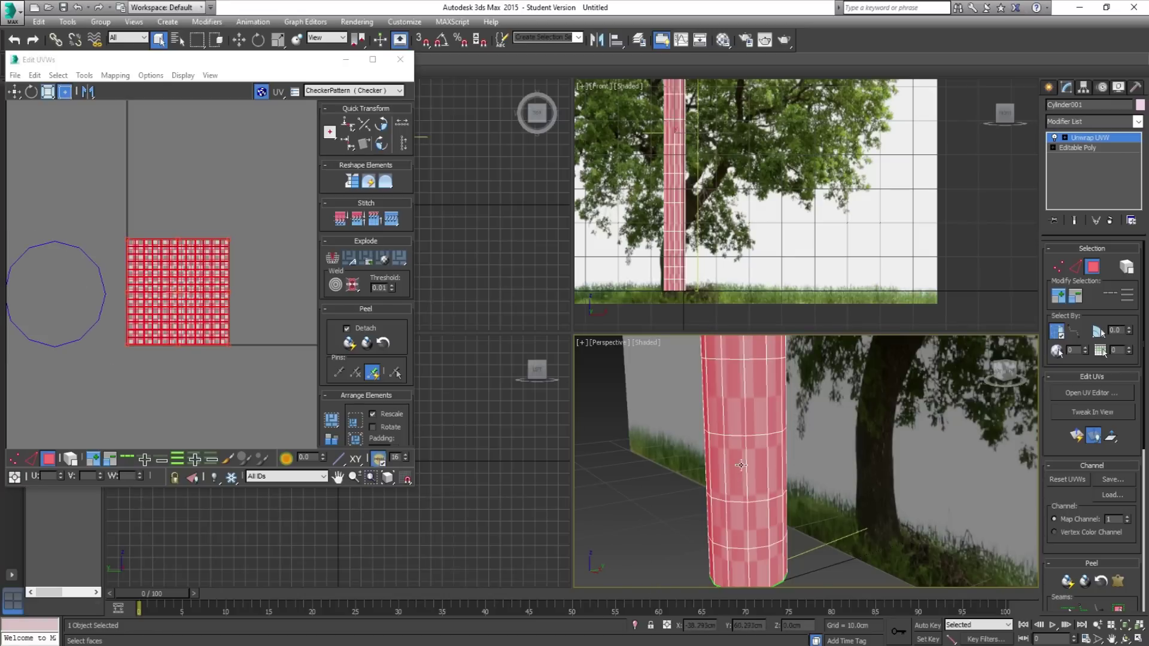
scroll(741, 465, "up", 2)
mouse_move(741, 465)
middle_mouse_down("alt")
mouse_move(729, 477)
mouse_move(755, 471)
middle_mouse_up("alt")
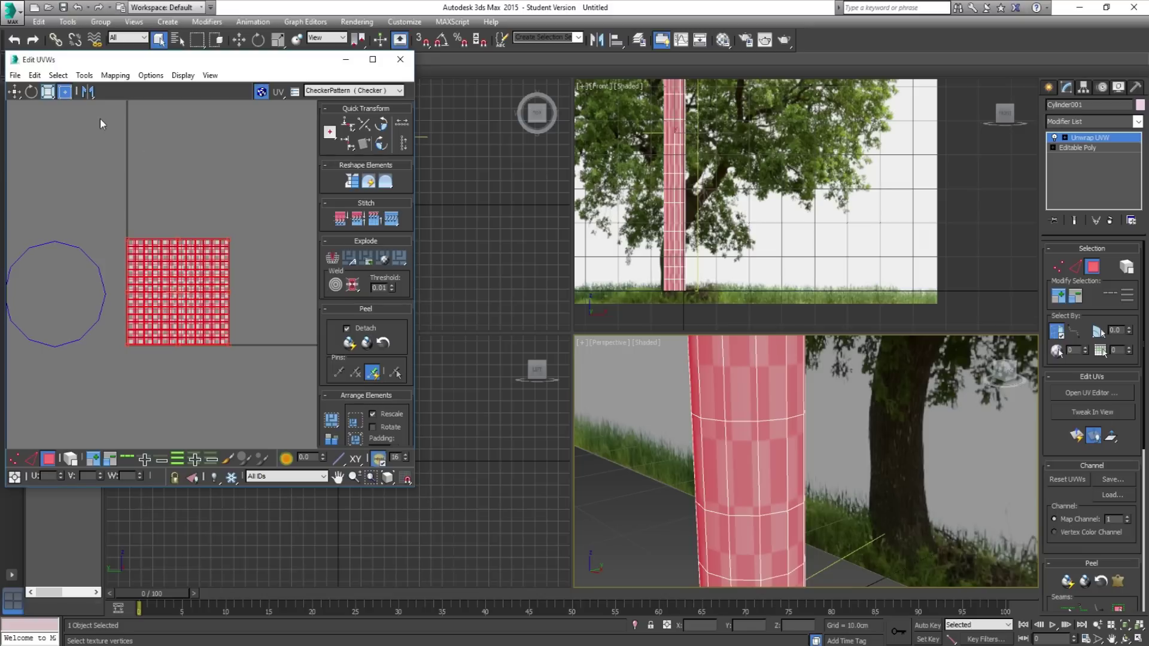
- Relax the side-wall UVs with Relax By Polygon Angles and apply the result
left_click(84, 75)
left_click(141, 289)
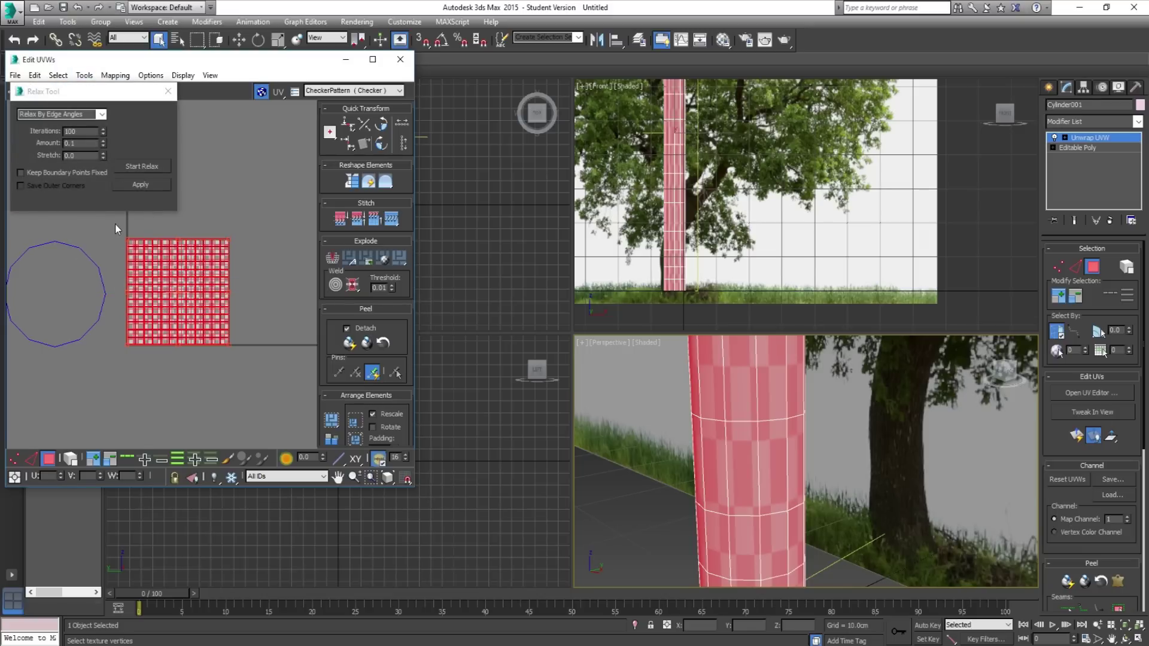
mouse_move(116, 224)
left_mouse_down()
mouse_move(286, 399)
mouse_move(119, 227)
left_mouse_up()
left_click(101, 114)
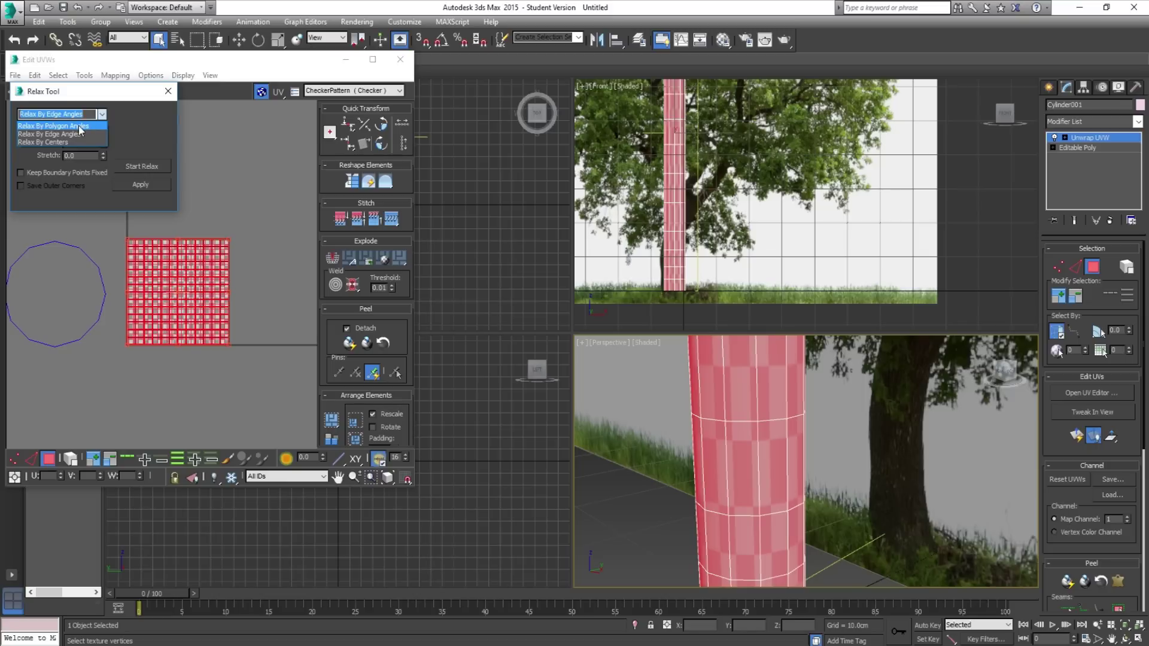
left_click(85, 126)
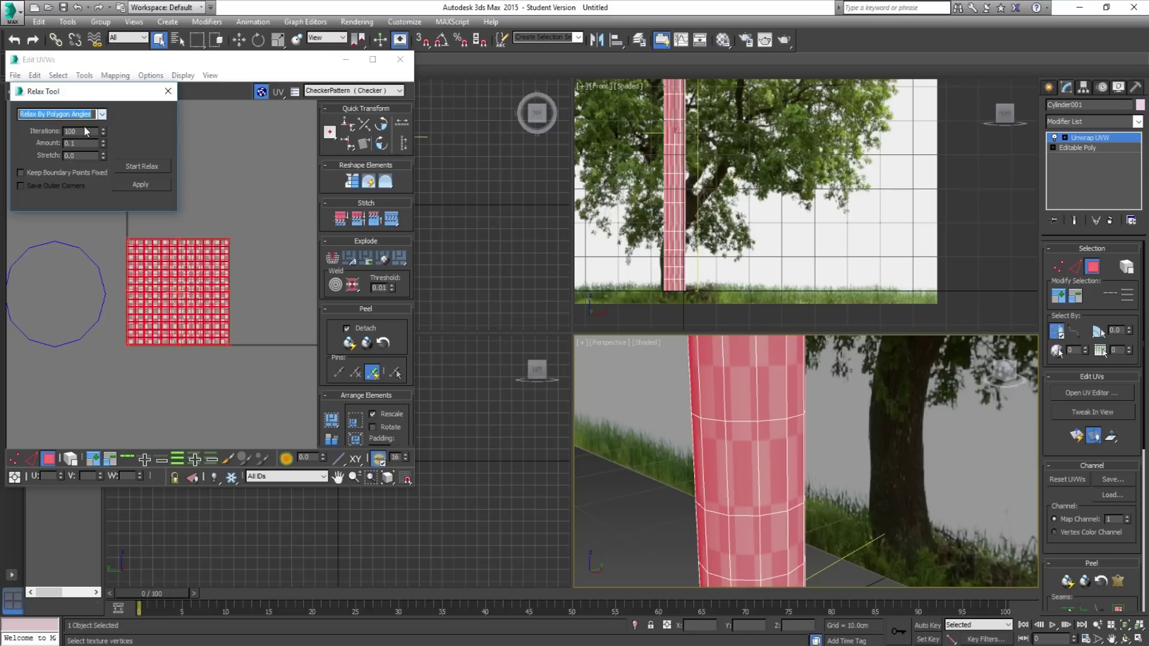
left_click(133, 167)
left_click(132, 167)
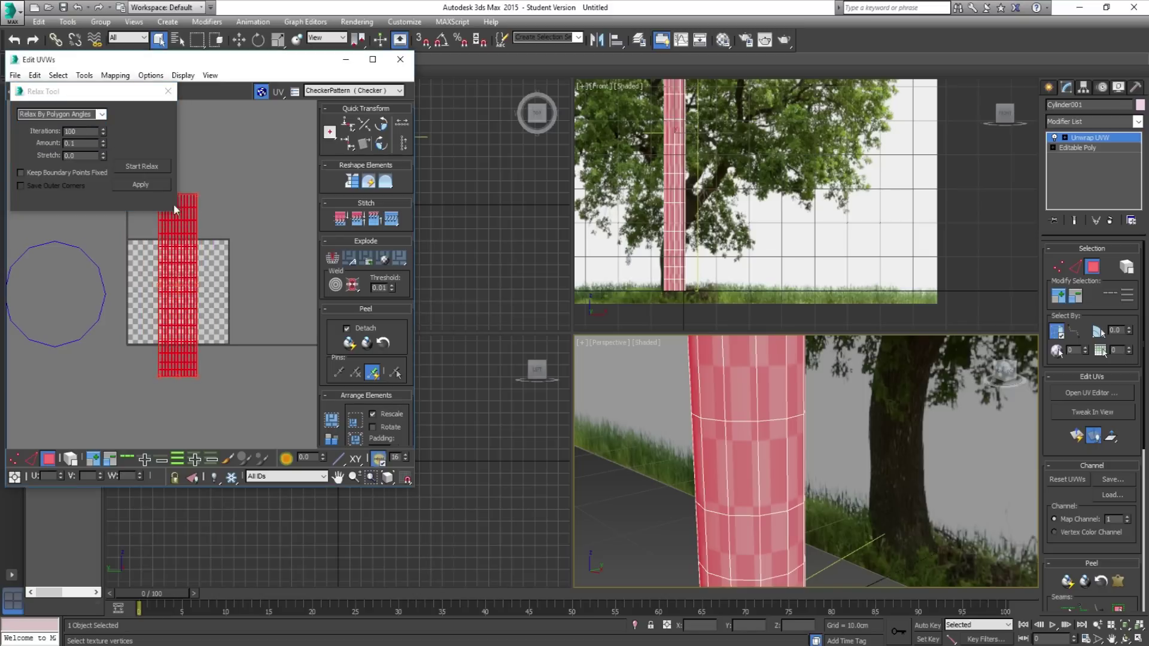
left_click(141, 184)
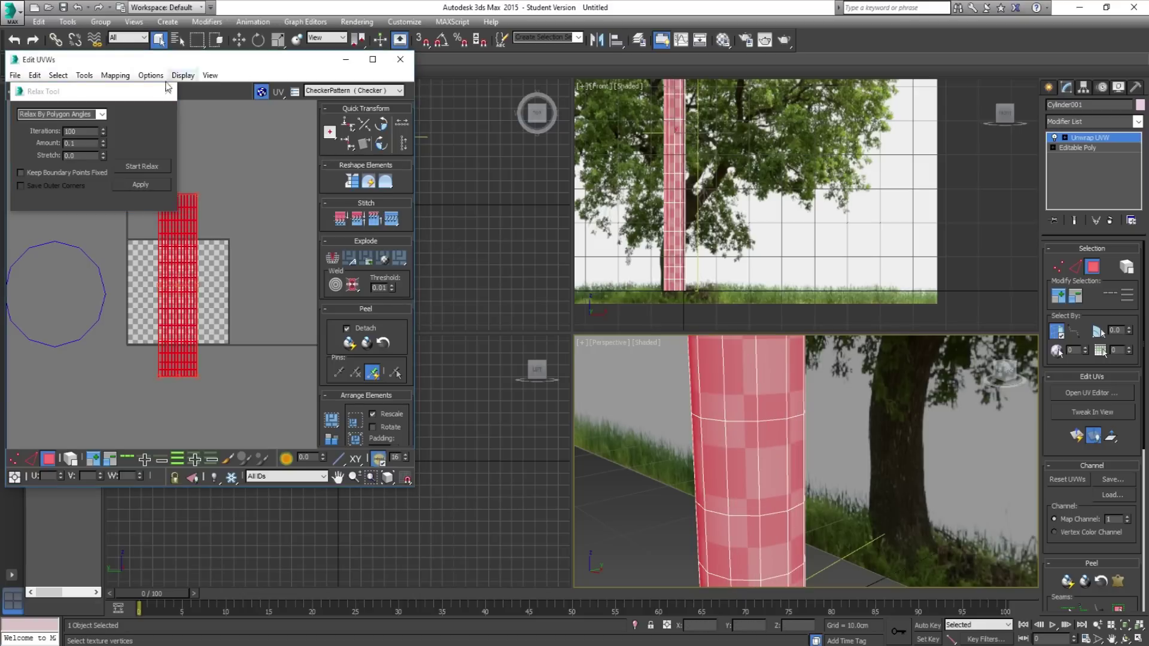
- Scale the side-wall UV shell down proportionally and fit it inside the checker square along its left edge
middle_click_drag(789, 489, 784, 515, "alt")
scroll(784, 515, "down", 5)
middle_click_drag(762, 408, 808, 435, "alt")
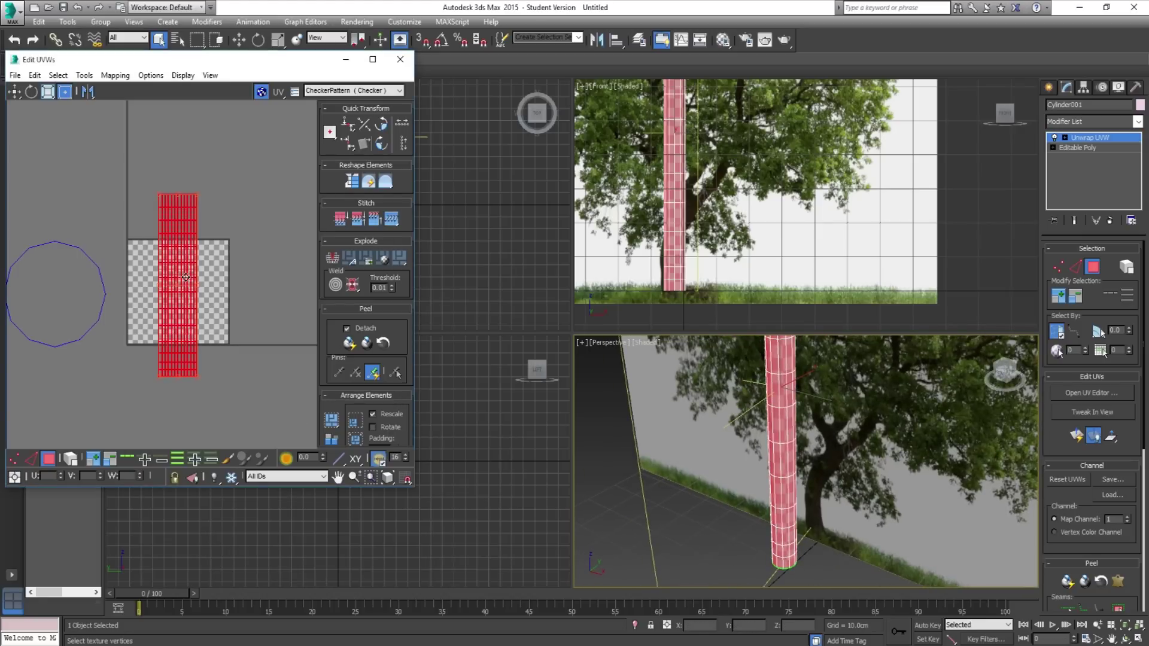
left_click_drag(175, 294, 147, 341)
left_click_drag(169, 422, 148, 362)
key("ctrl+z")
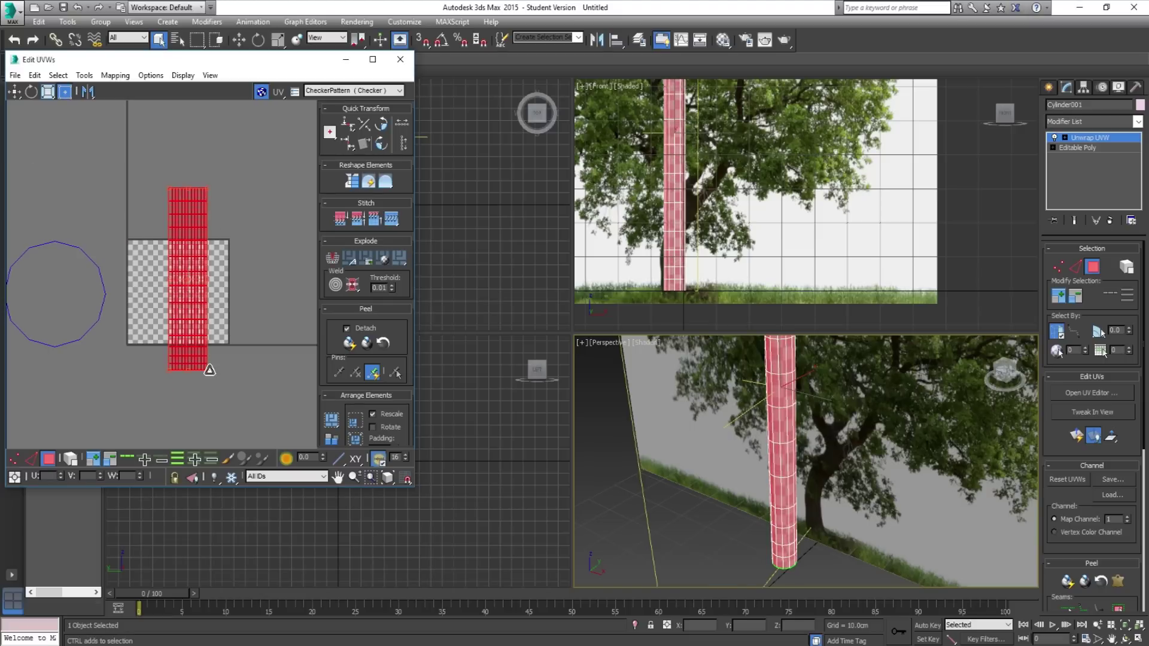
left_click_drag(205, 372, 208, 305)
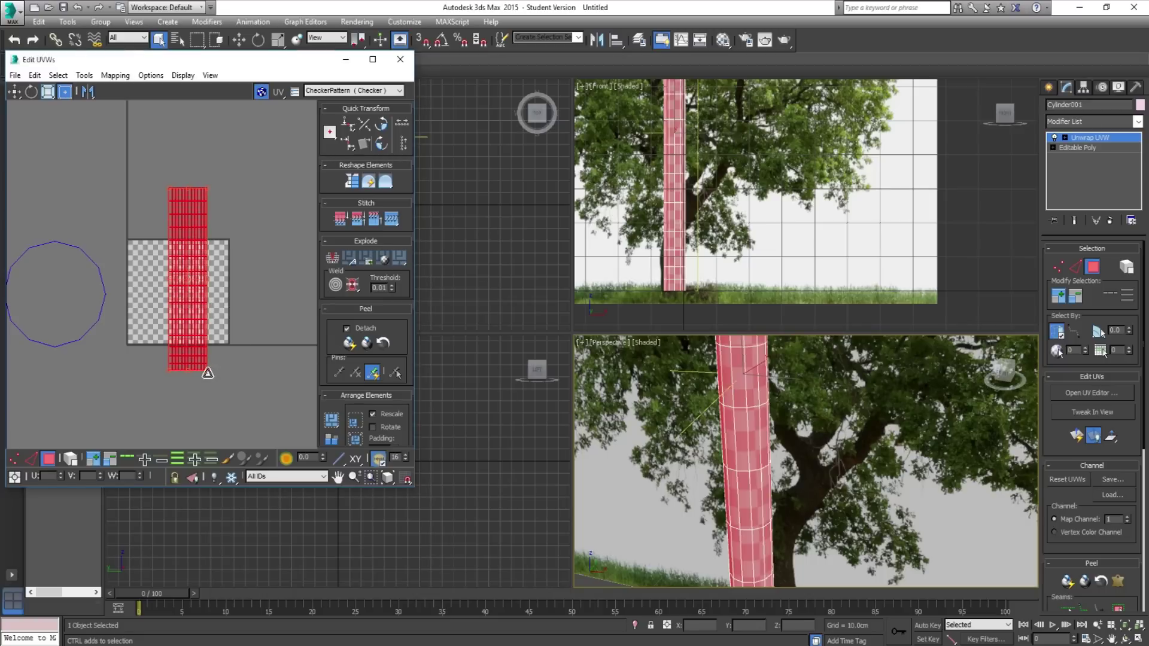
left_click_drag(207, 368, 138, 326)
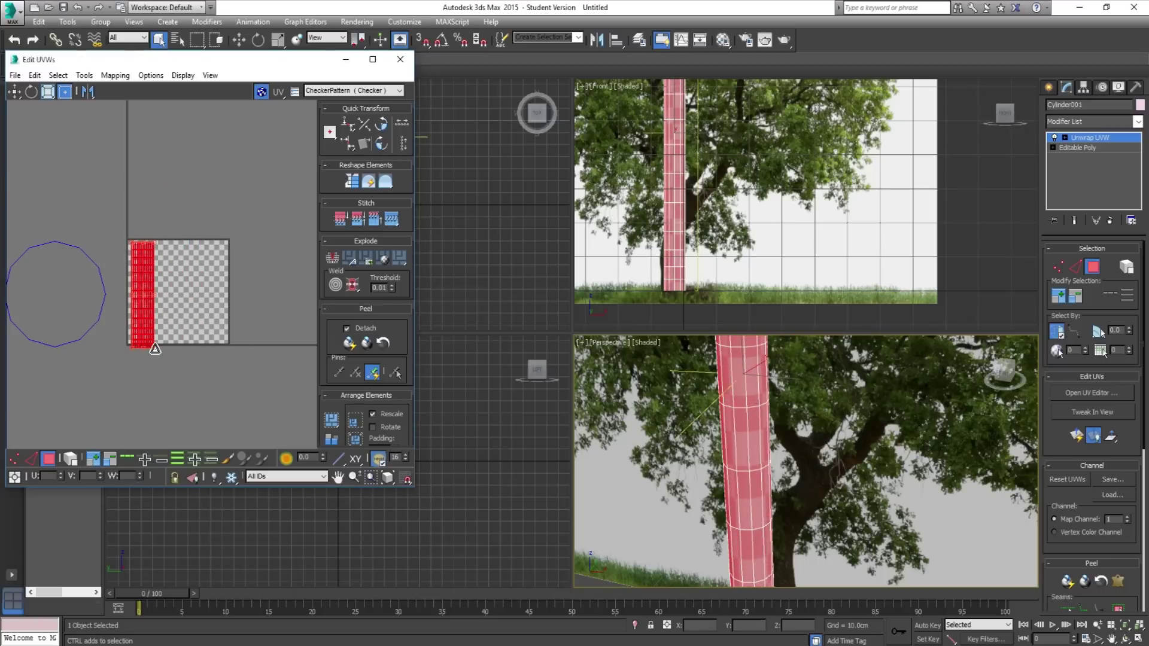
left_click_drag(155, 345, 152, 341)
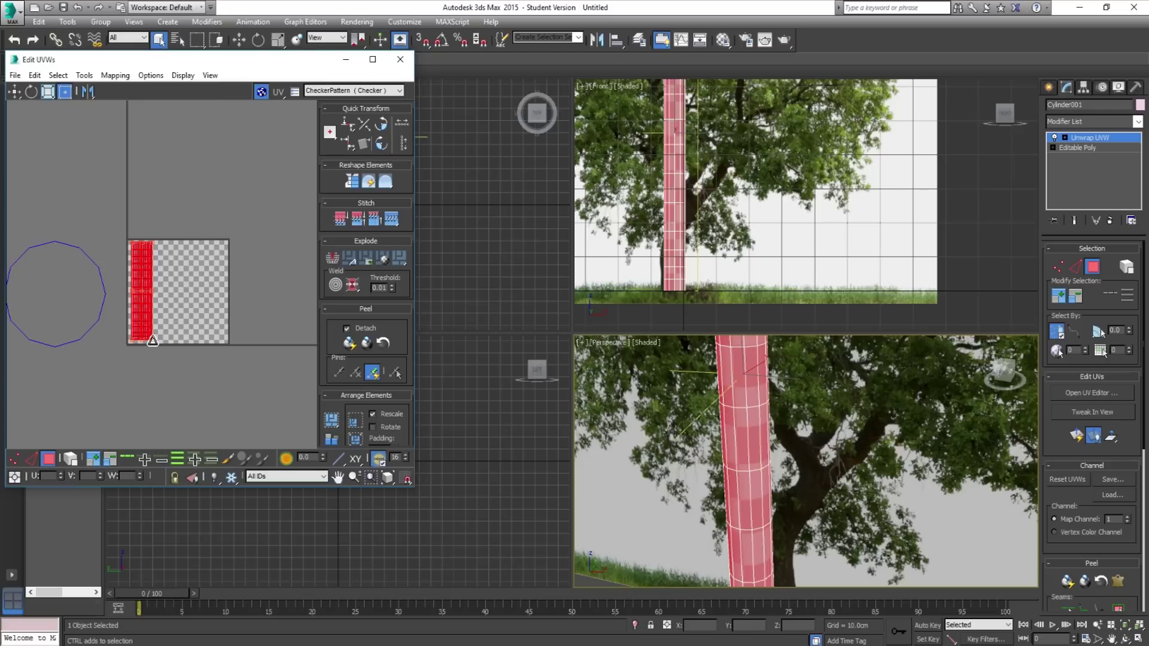
middle_click_drag(133, 282, 184, 272)
scroll(184, 271, "up", 3)
left_click_drag(207, 269, 205, 270)
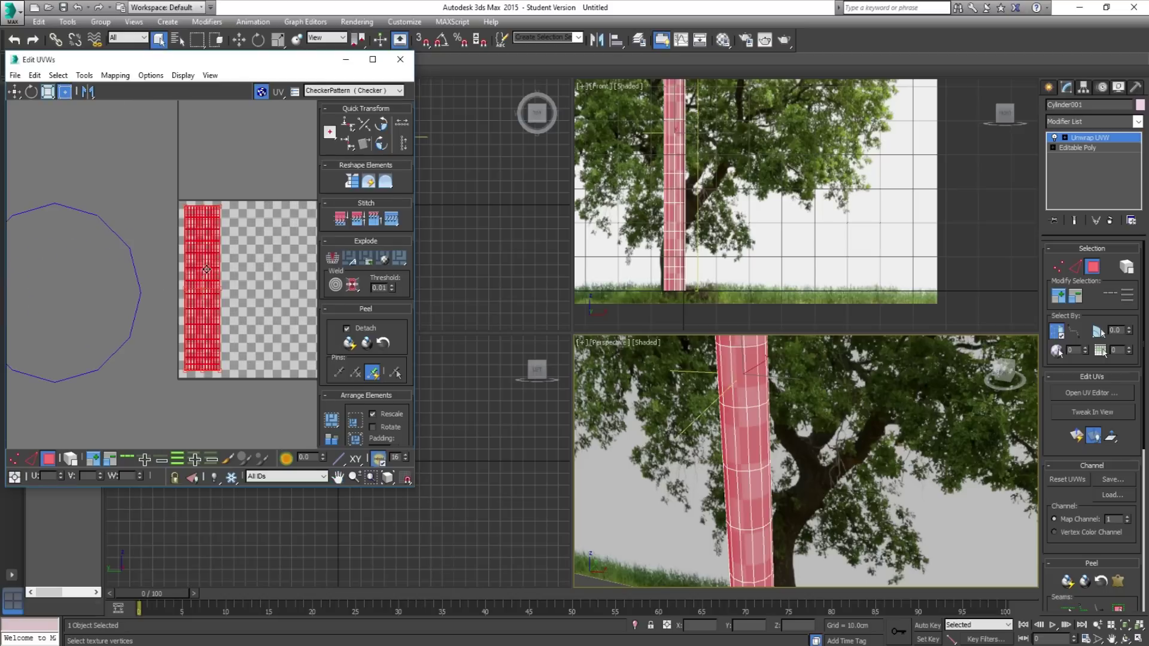
- Shrink the cap's circular UV shell and place it inside the checker square, just right of the side-wall shell's upper end
middle_click_drag(151, 273, 154, 275)
scroll(154, 275, "down", 3)
left_click_drag(90, 296, 220, 282)
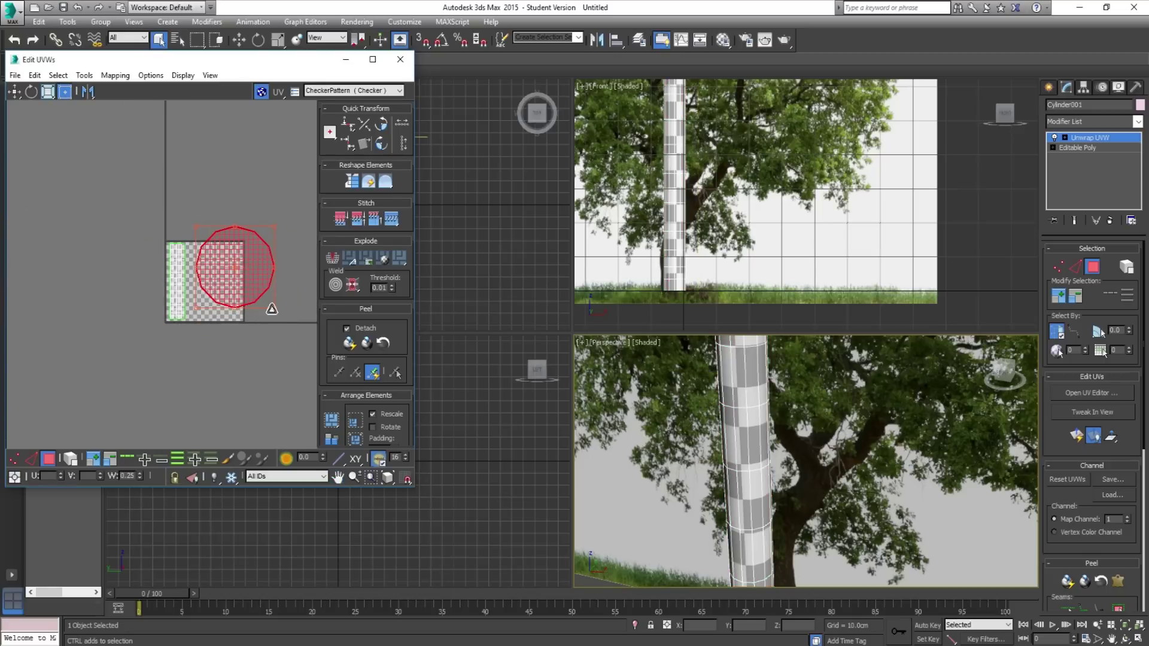
left_click_drag(280, 310, 205, 235)
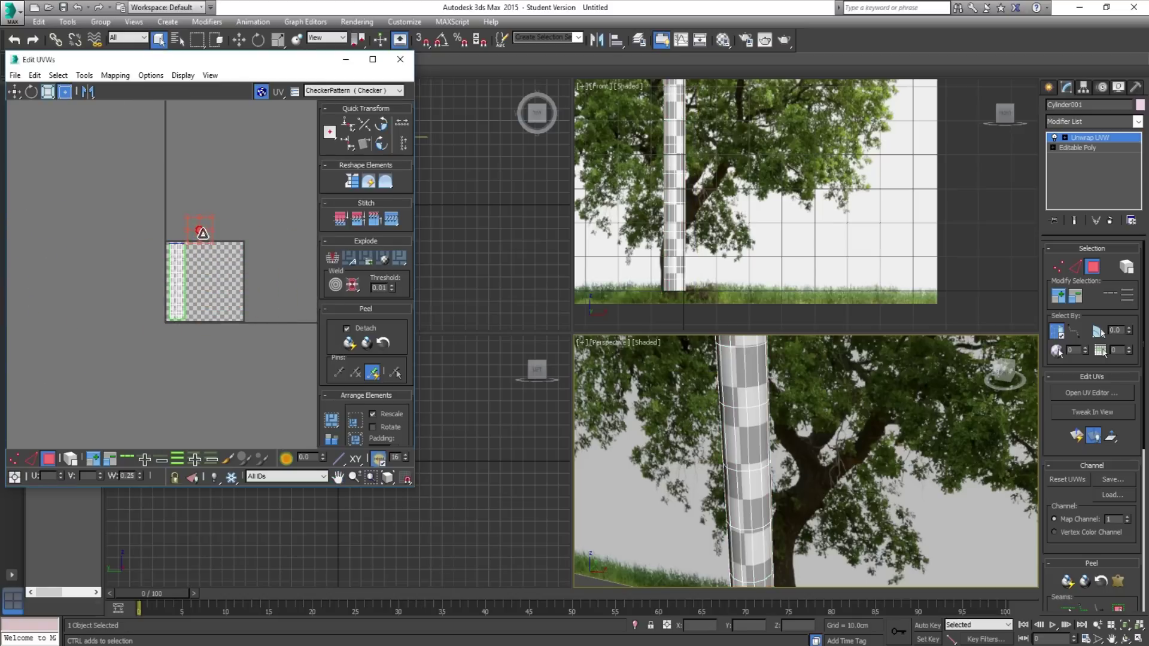
scroll(205, 236, "up", 5)
left_click_drag(193, 191, 168, 238)
middle_click_drag(168, 238, 132, 155)
left_click_drag(132, 155, 136, 160)
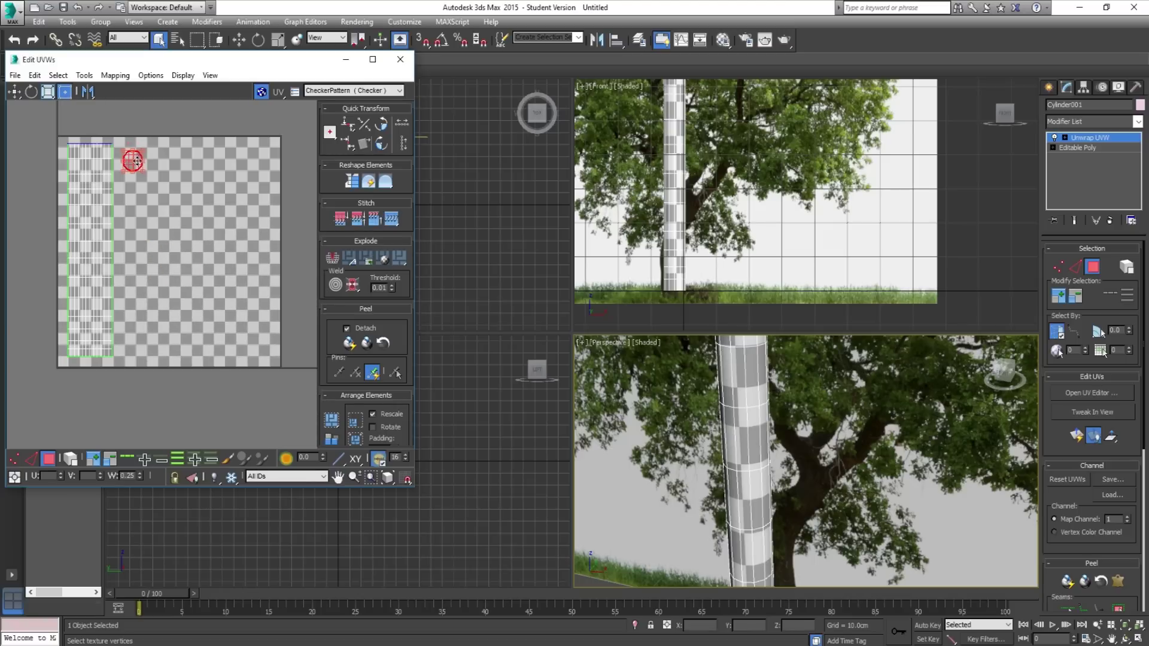
- Shrink the cap's UV shell further and tuck it into the narrow gap left of the side-wall shell's upper end
middle_click_drag(772, 418, 784, 474, "alt")
scroll(759, 441, "up", 3)
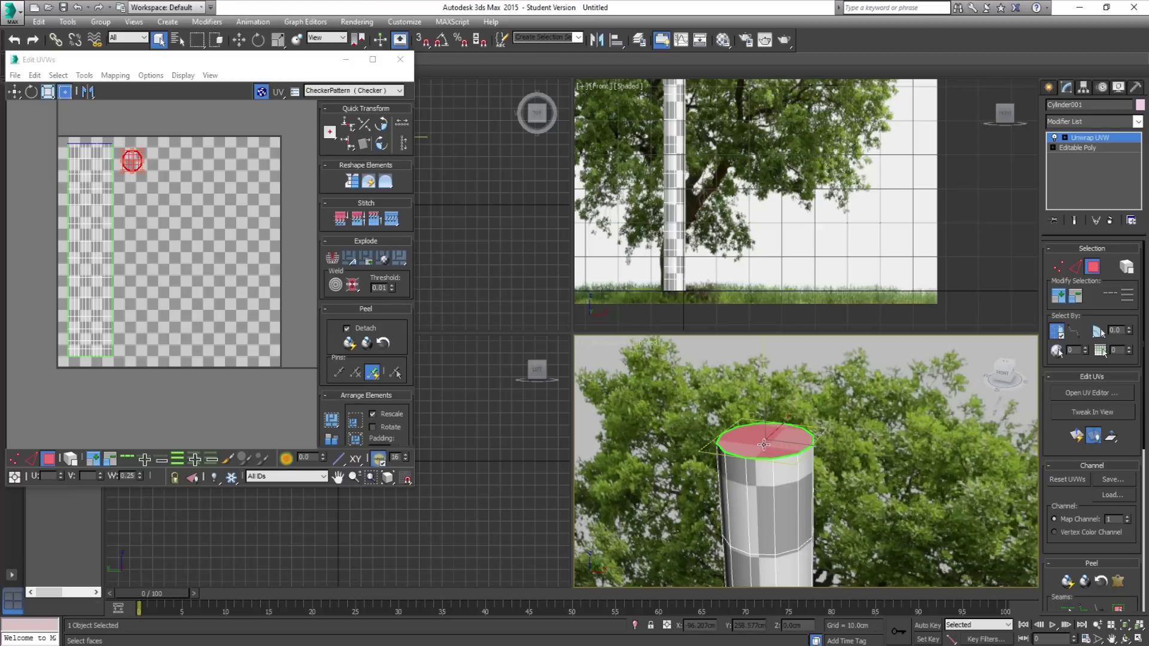
scroll(199, 196, "up", 3)
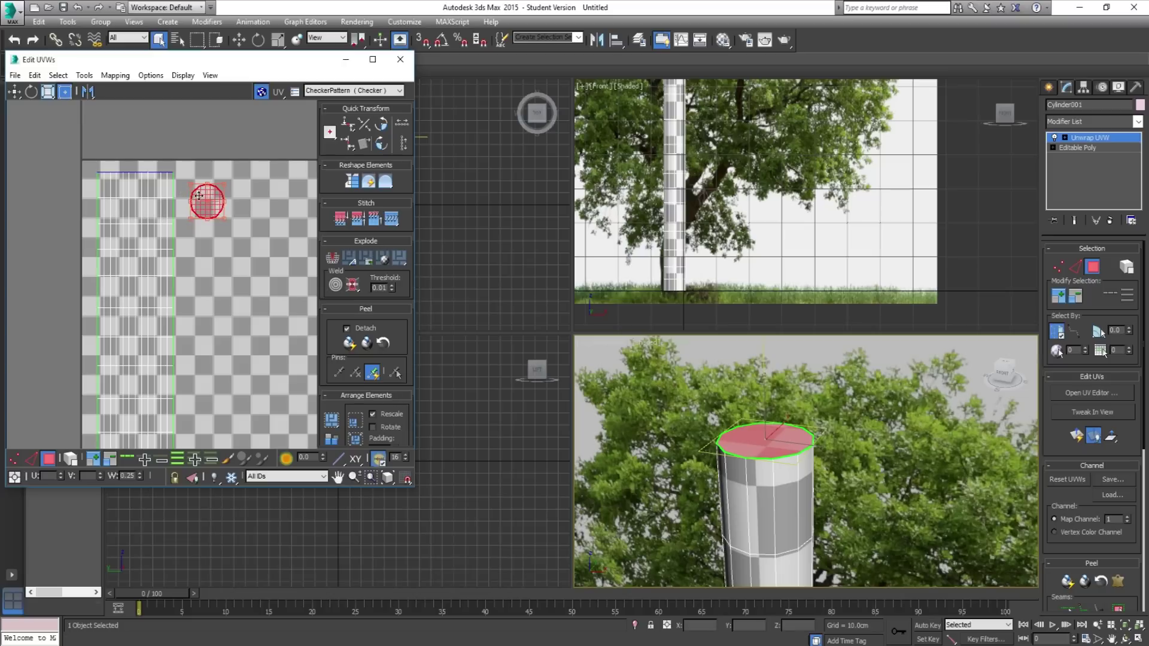
mouse_move(198, 196)
left_mouse_down()
mouse_move(209, 217)
mouse_move(202, 195)
left_mouse_up()
left_click_drag(197, 194, 90, 190)
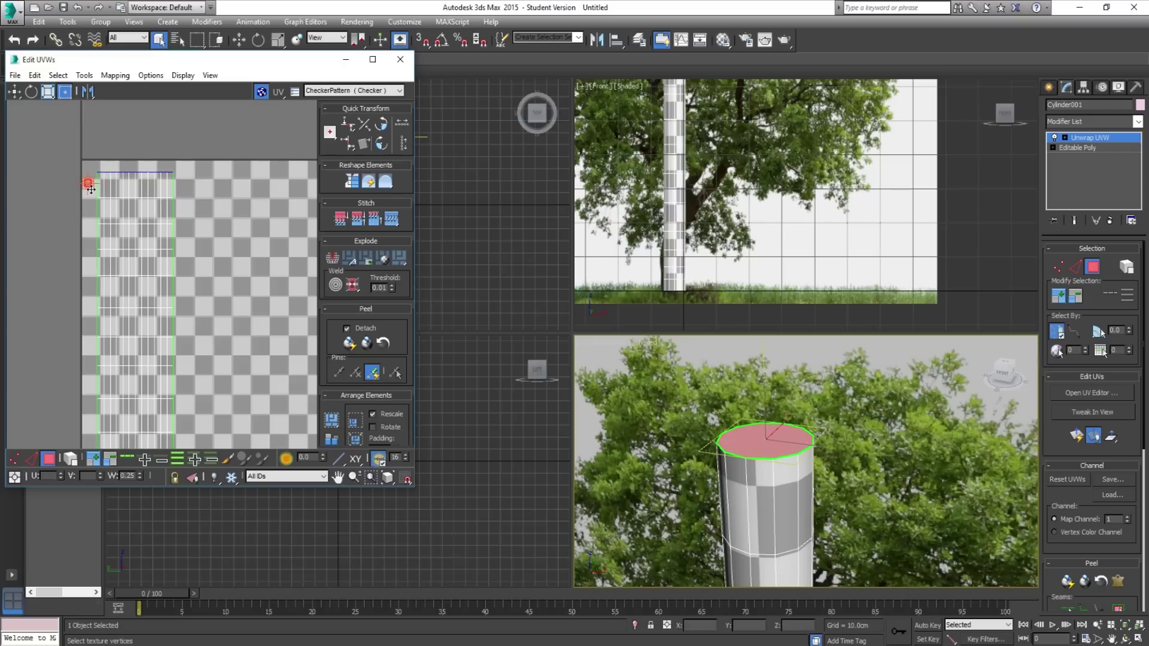
left_click(91, 191)
- Enlarge the side-wall UV shell to nearly the full height of the checker square, keeping it inside the borders, and deselect it
middle_click_drag(106, 177, 103, 115)
scroll(107, 131, "down", 2)
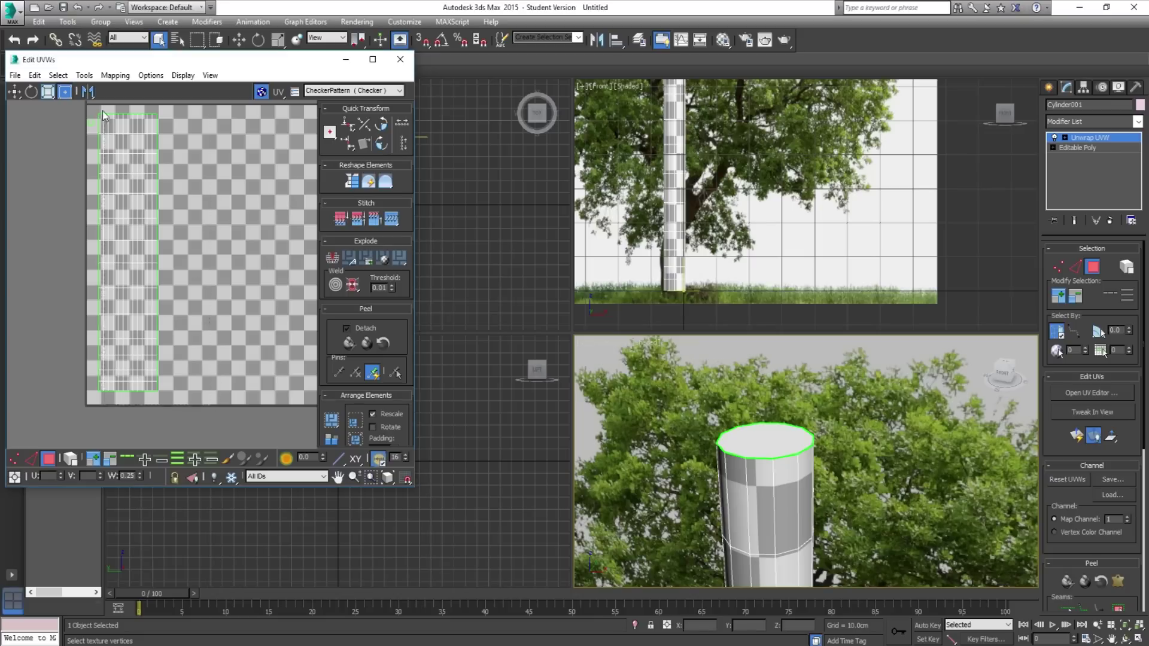
left_click(110, 135)
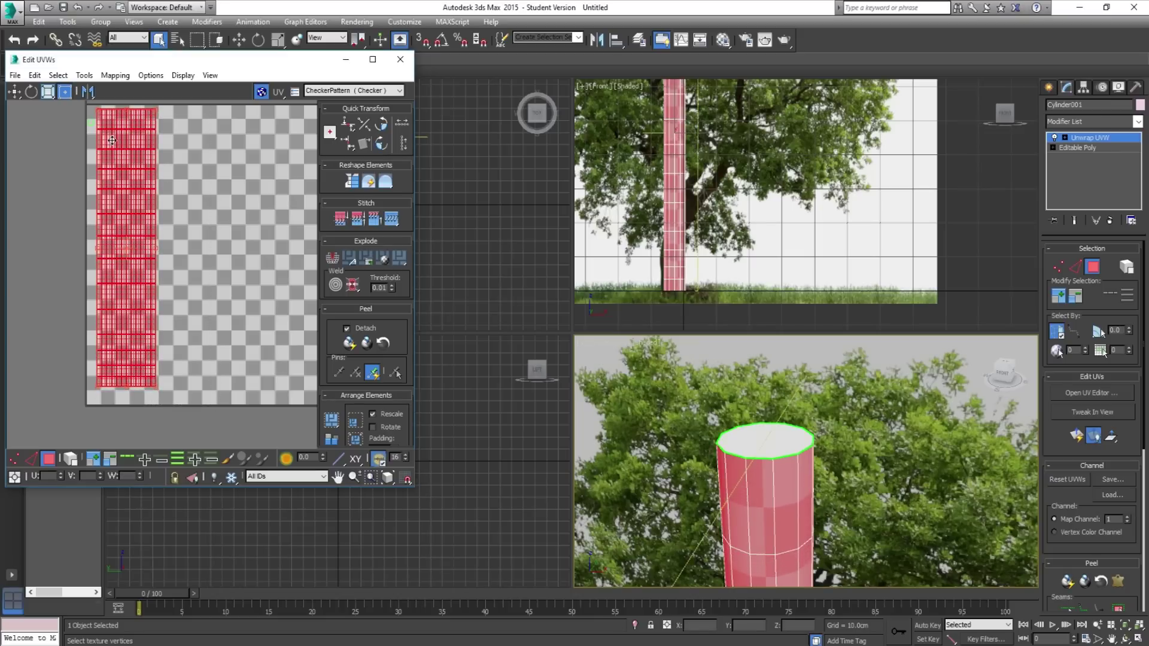
left_click_drag(158, 388, 160, 391)
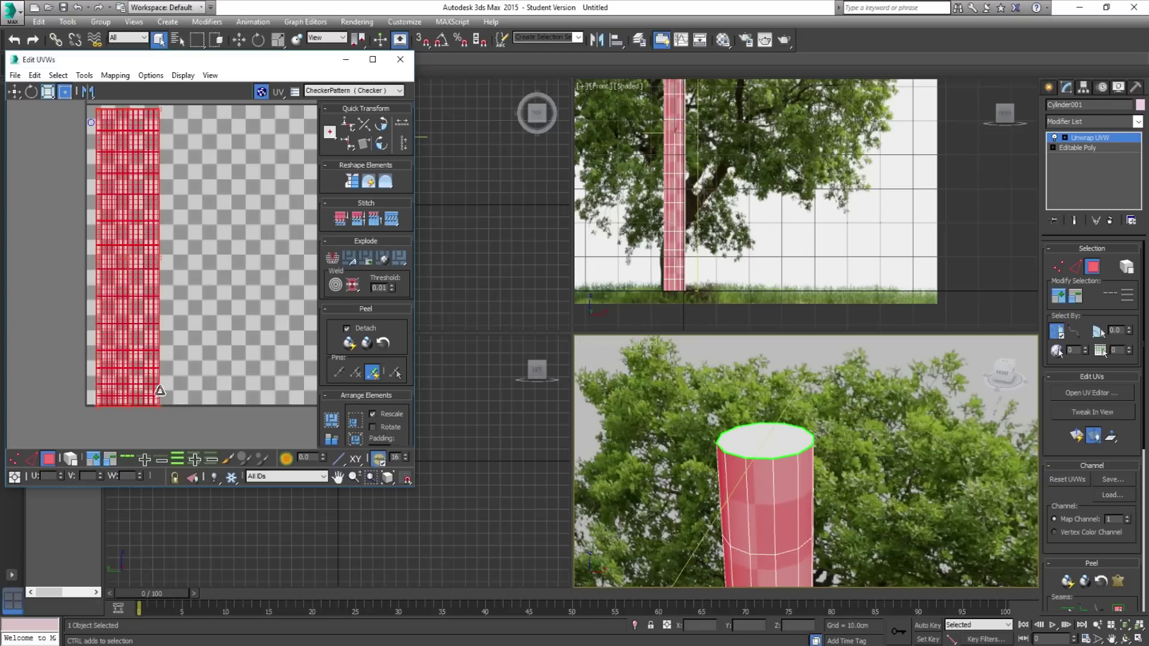
scroll(114, 105, "up", 3)
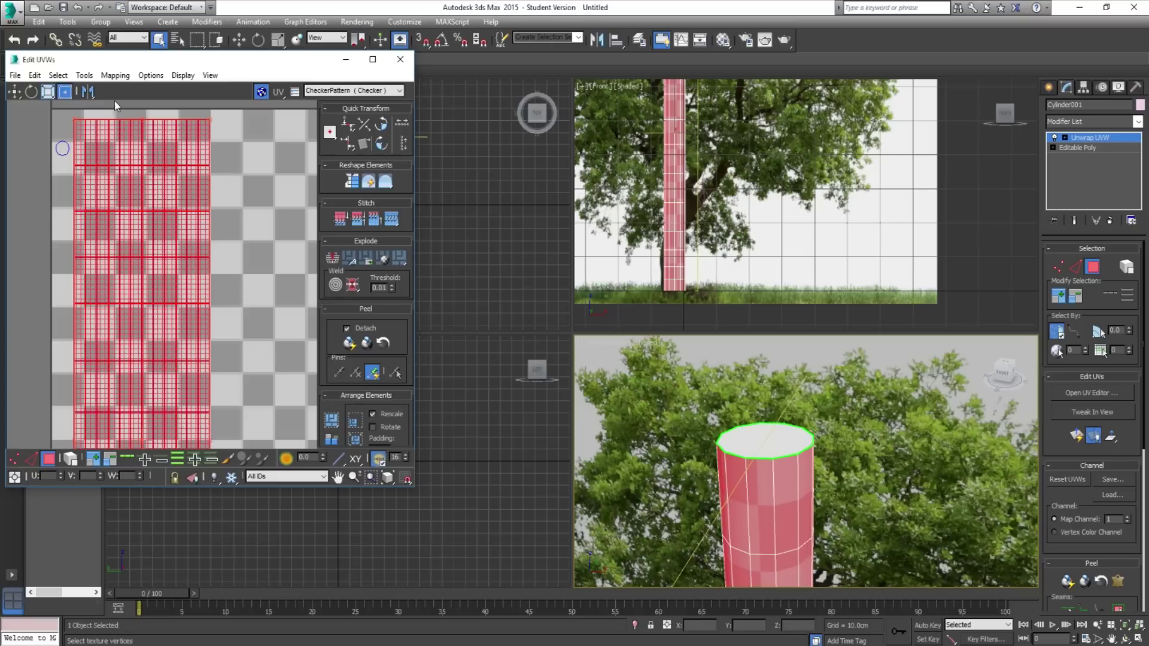
scroll(115, 104, "up", 2)
scroll(134, 130, "down", 5)
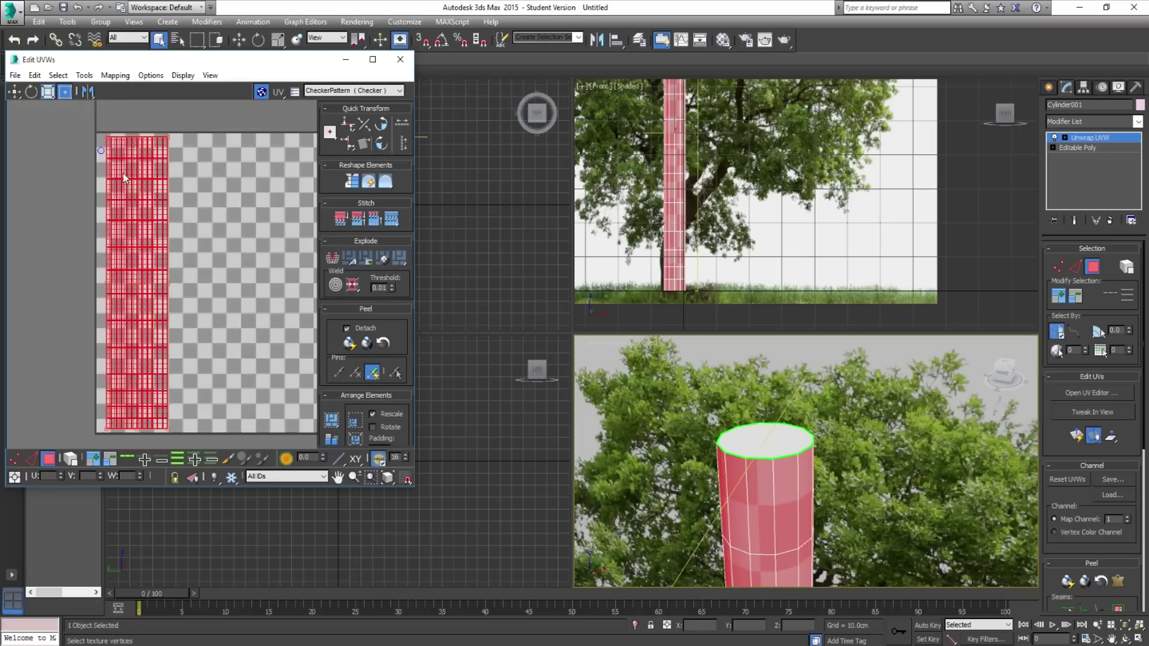
middle_click_drag(124, 178, 127, 129)
mouse_move(173, 383)
left_mouse_down("ctrl")
mouse_move(181, 396)
mouse_move(172, 369)
left_mouse_up("ctrl")
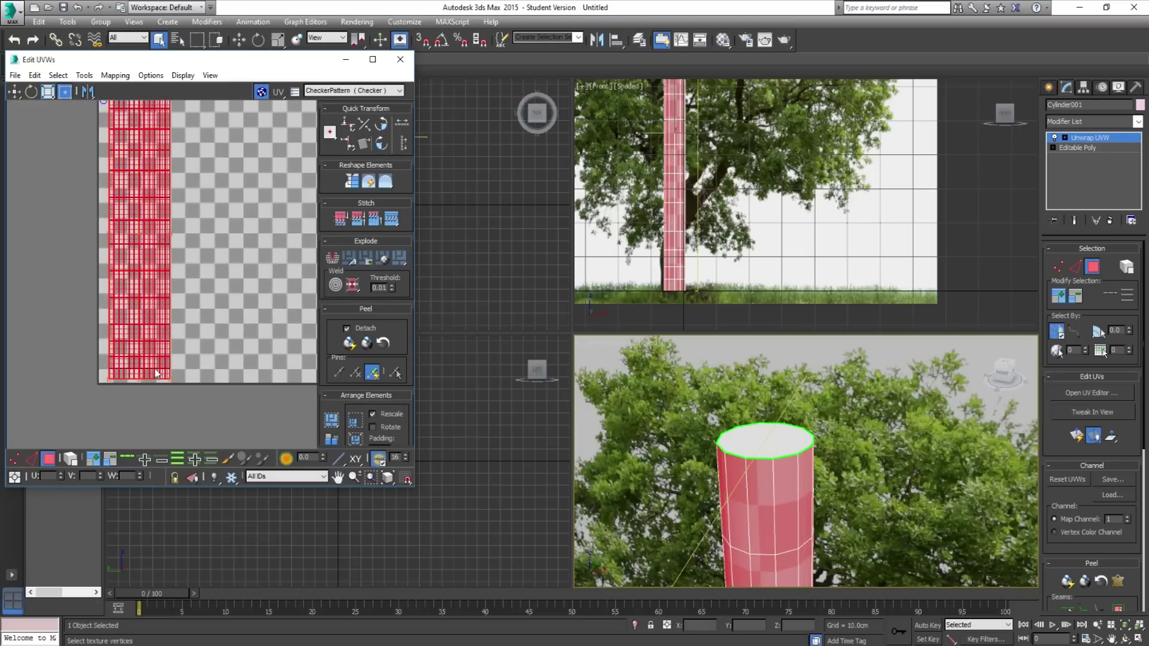
left_click(122, 389)
middle_click_drag(186, 243, 196, 284)
scroll(273, 158, "down", 2)
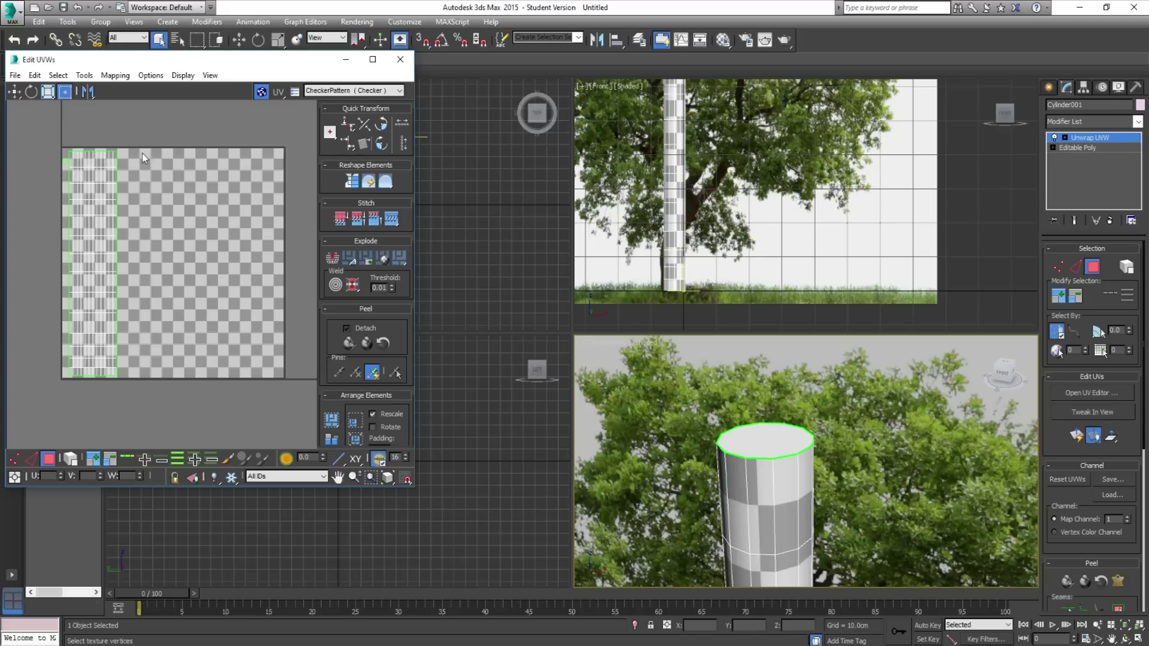
- Render the UVW template at 2048 by 2048 pixels
left_click(85, 75)
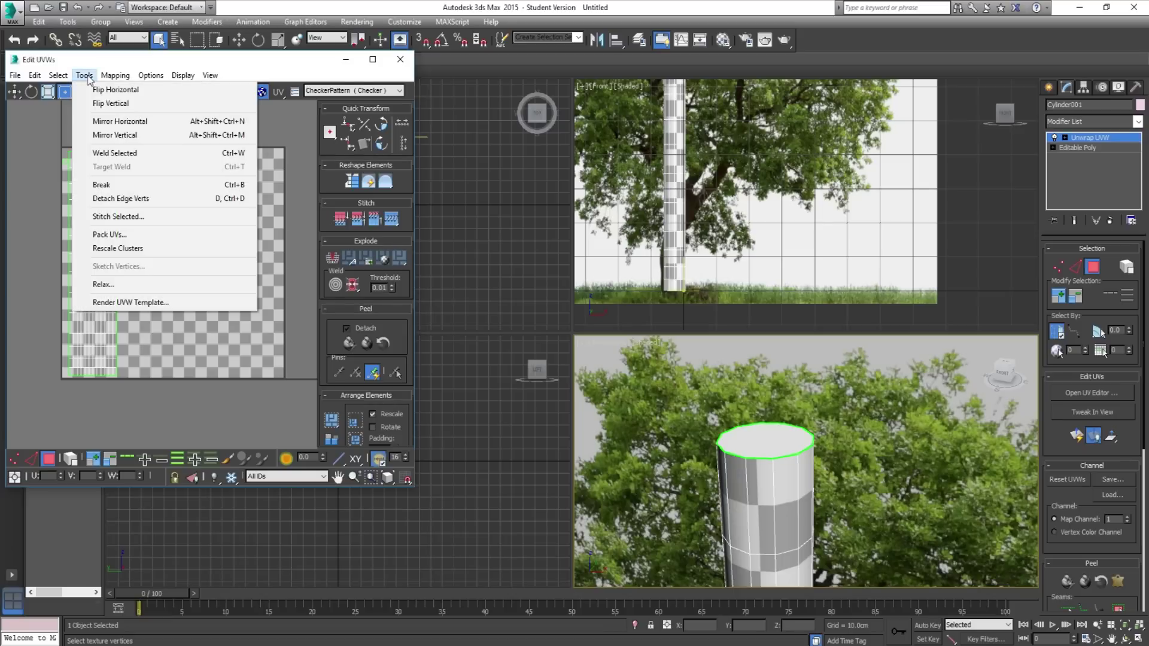
left_click(123, 303)
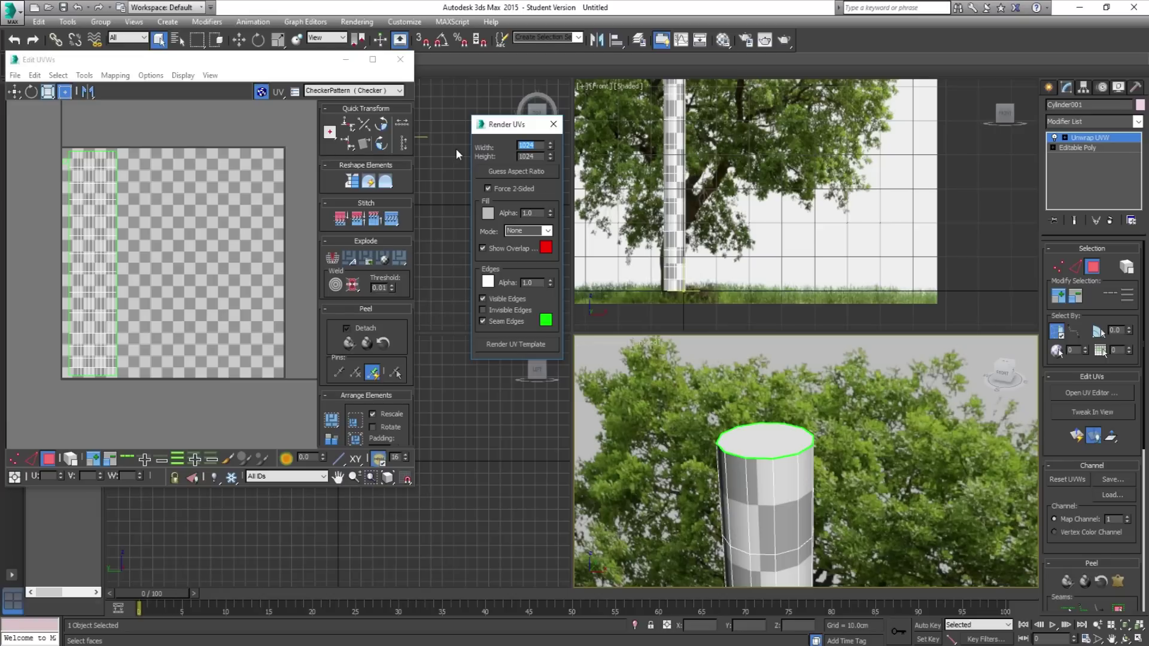
type("2048")
left_click(521, 346)
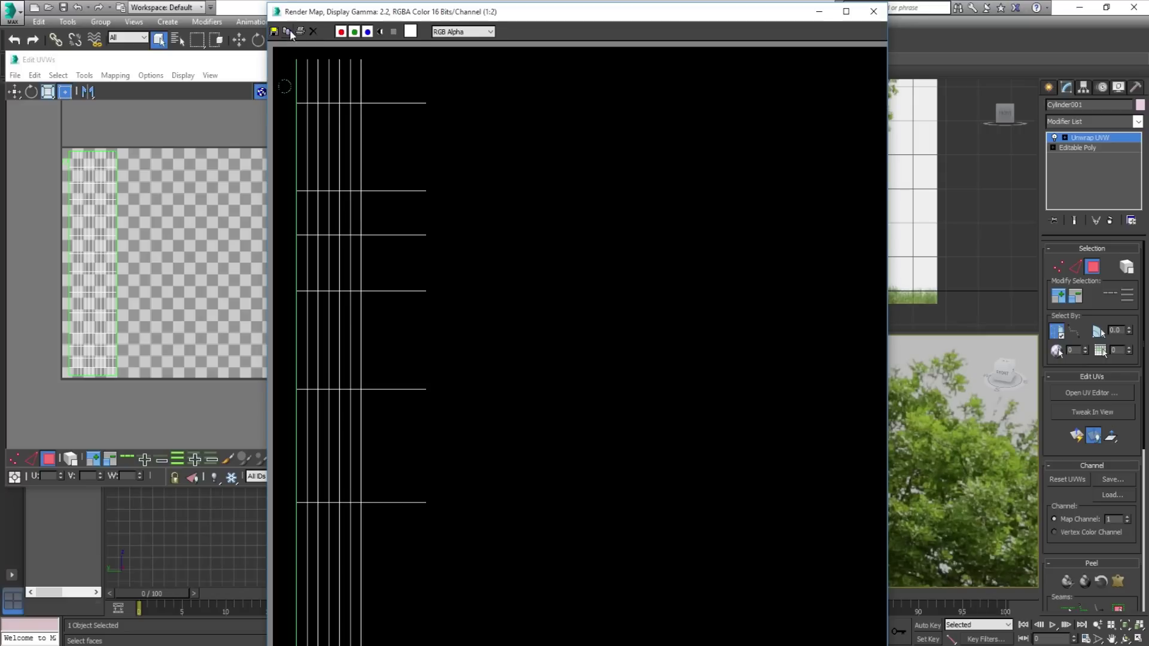
- Save the rendered template in the Tree folder as "uv map.jpg" with JPEG quality 100, and close the render window
left_click(274, 32)
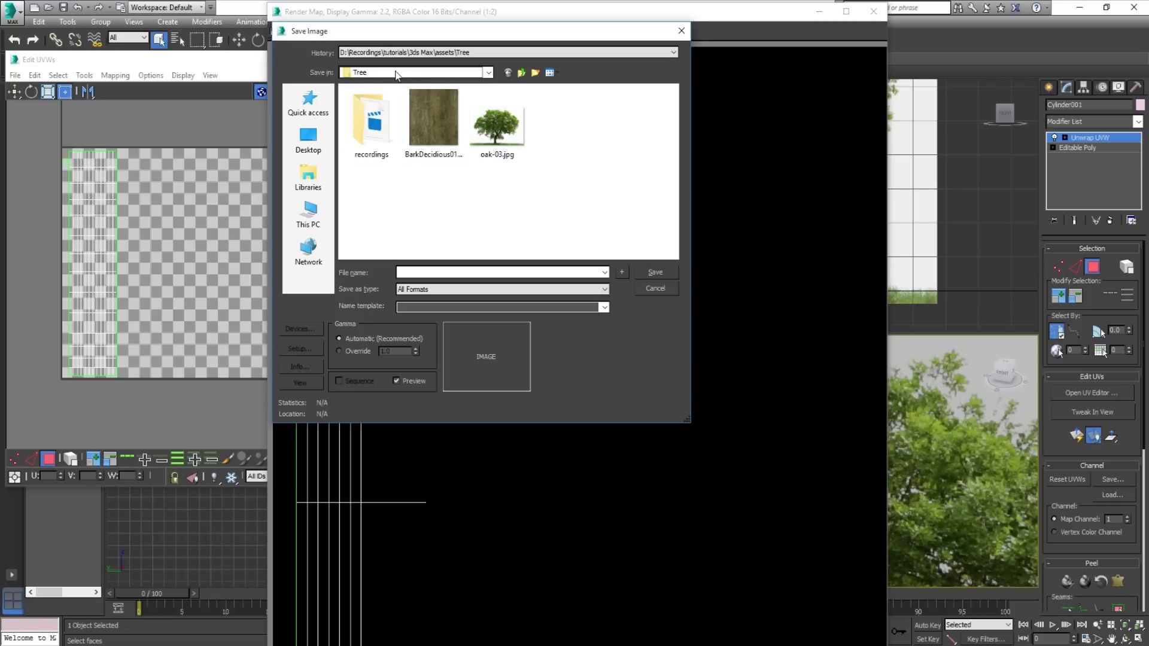
left_click(417, 277)
type("uv map.jpg")
key("Return")
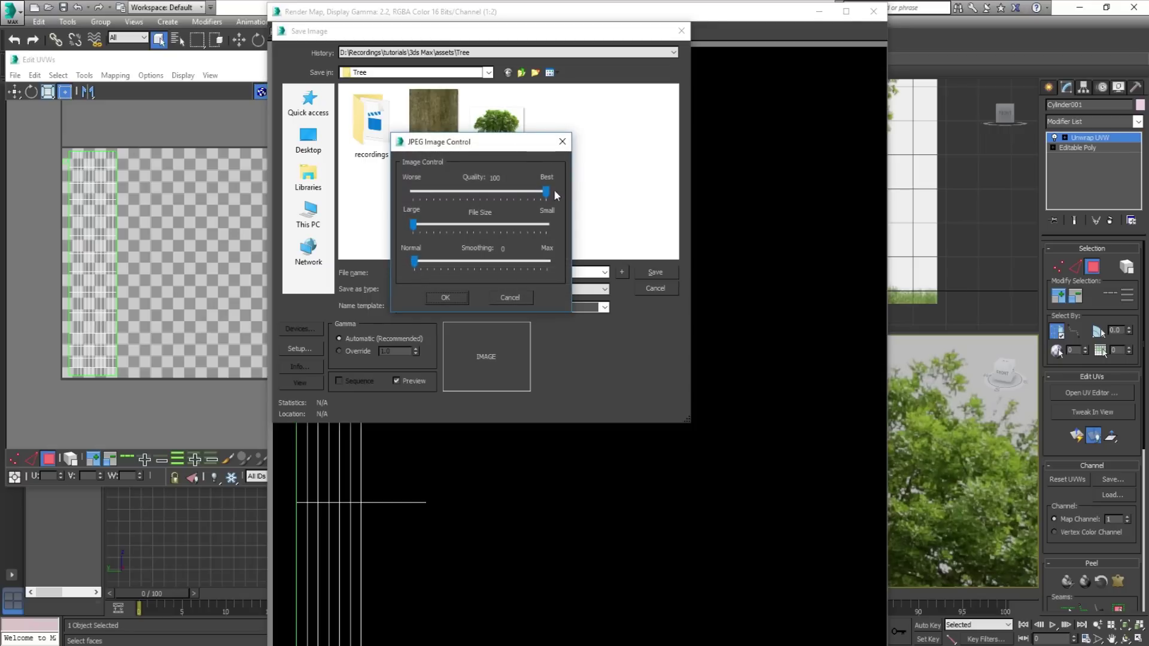
left_click_drag(545, 192, 558, 191)
left_click(446, 298)
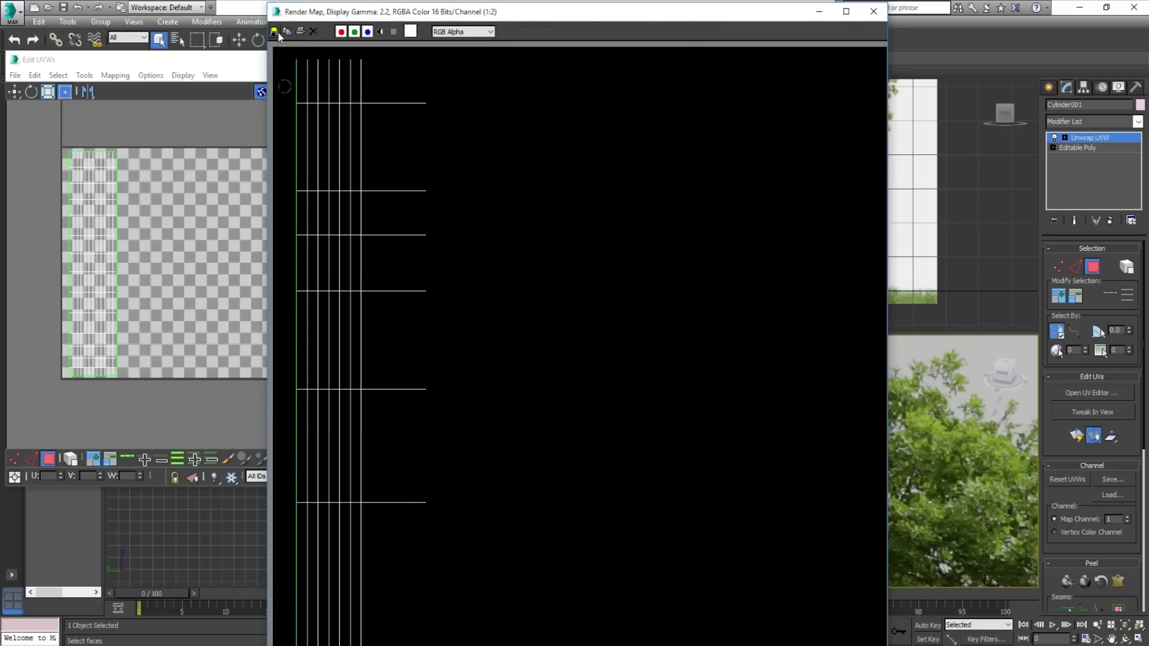
left_click(872, 13)
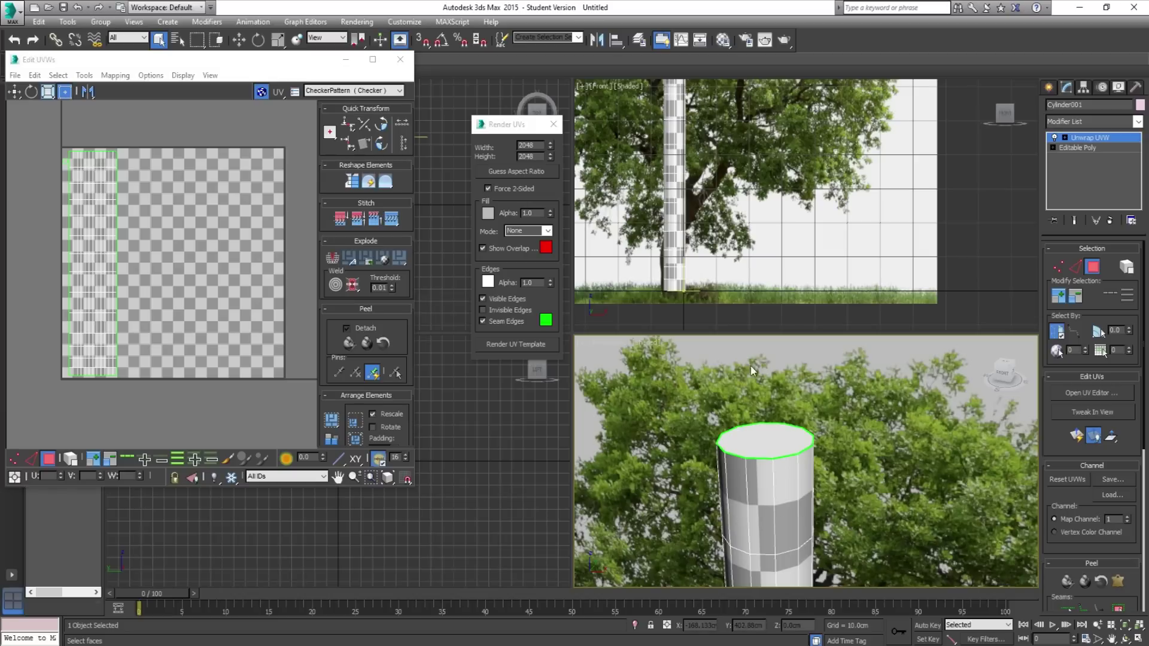
- Leave UV polygon selection and view the whole checkered trunk against the oak reference in the perspective view
left_click(1093, 267)
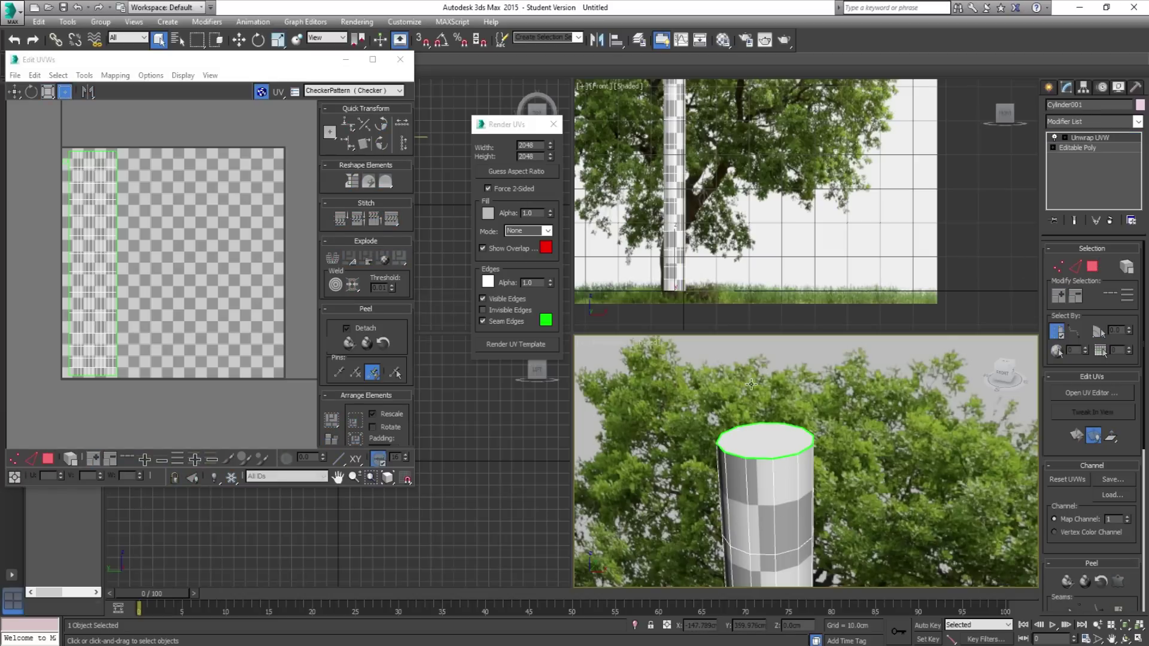
scroll(751, 385, "down", 4)
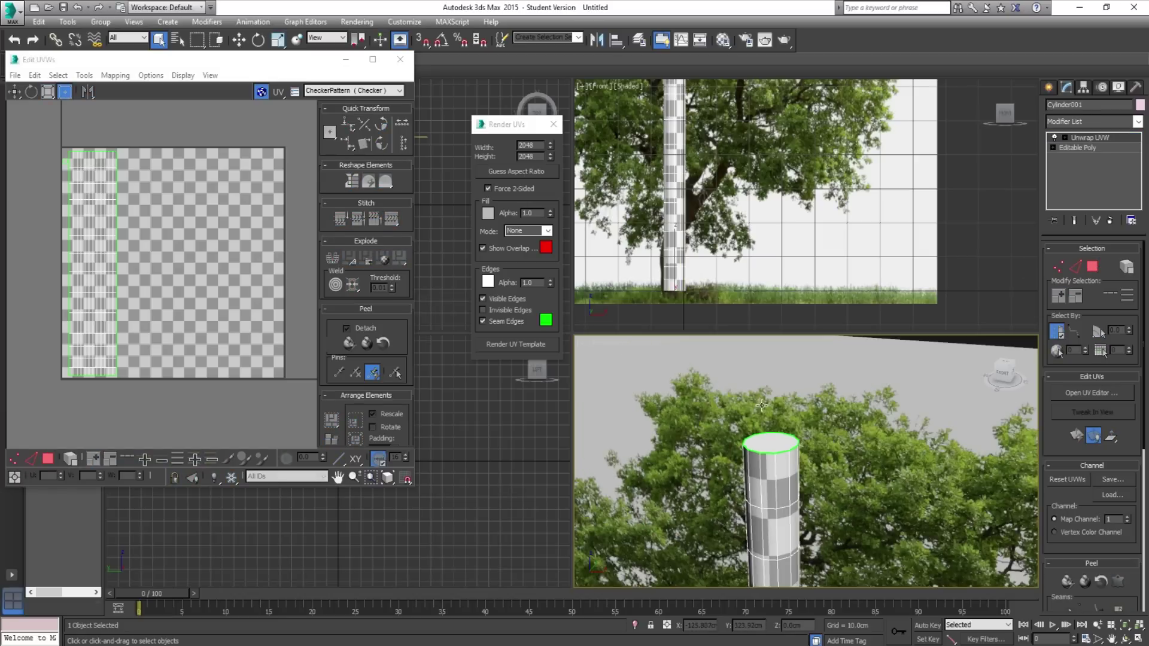
middle_click_drag(772, 495, 774, 457)
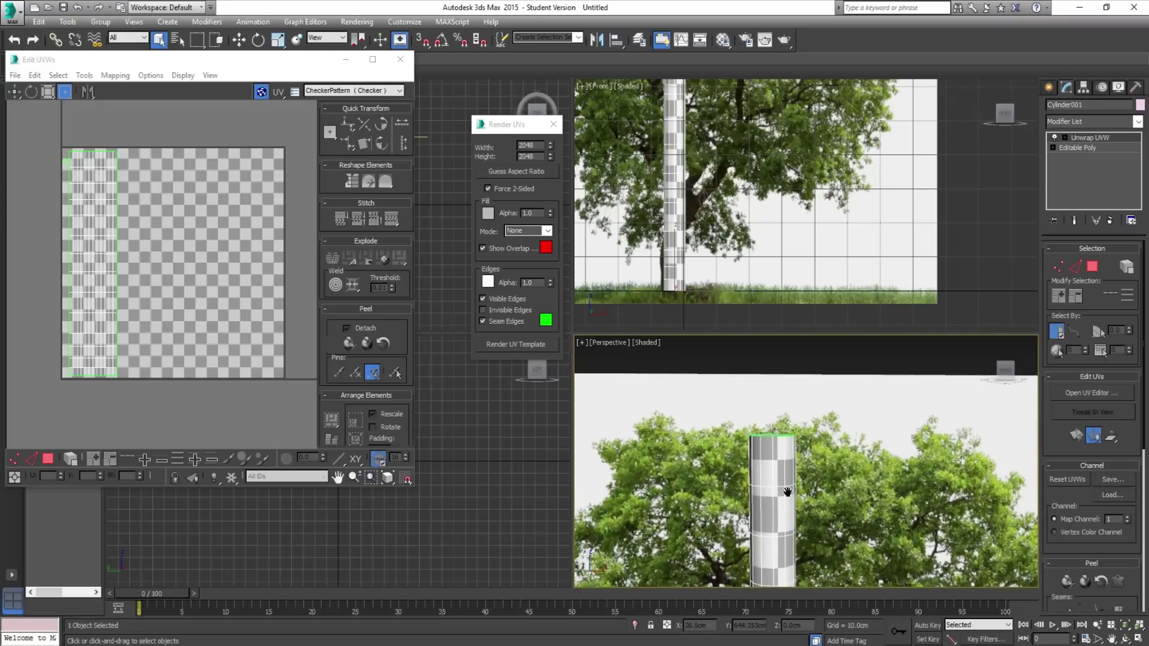
middle_click_drag(796, 488, 802, 477)
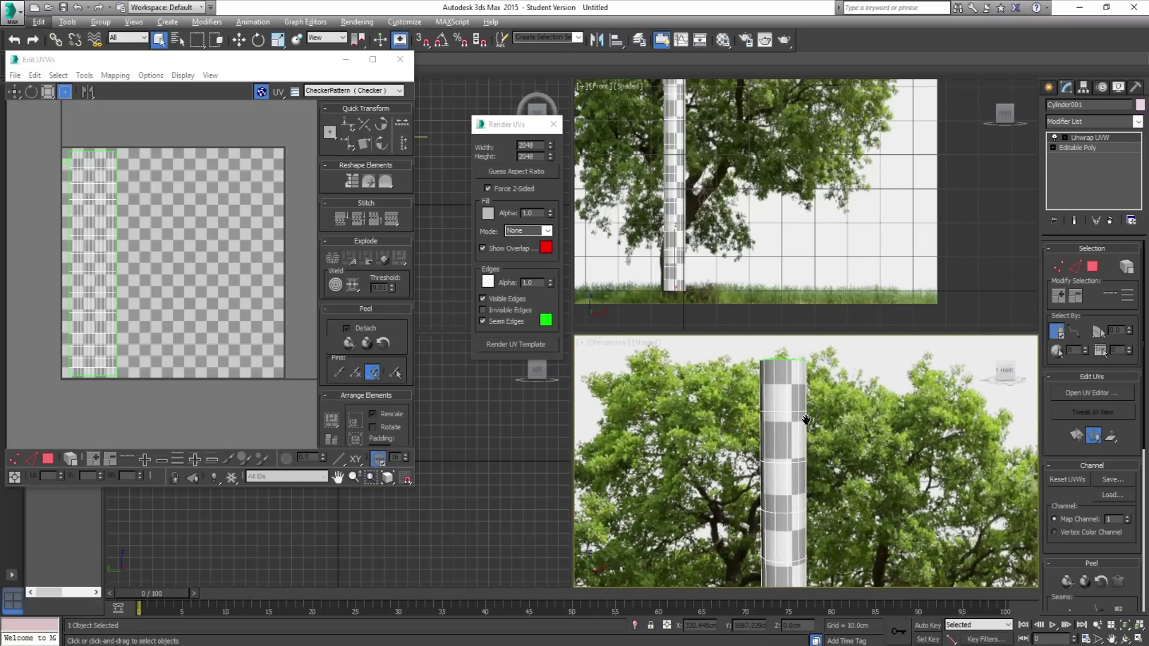
middle_click_drag(807, 419, 779, 463, "alt")
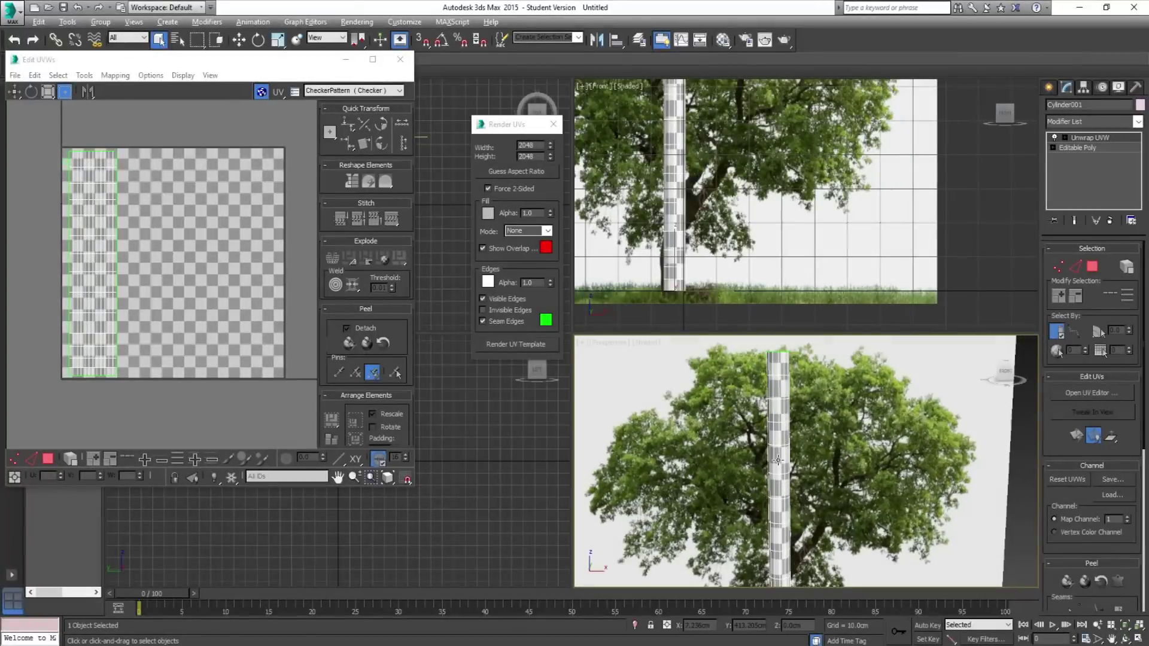
middle_click_drag(780, 458, 829, 514)
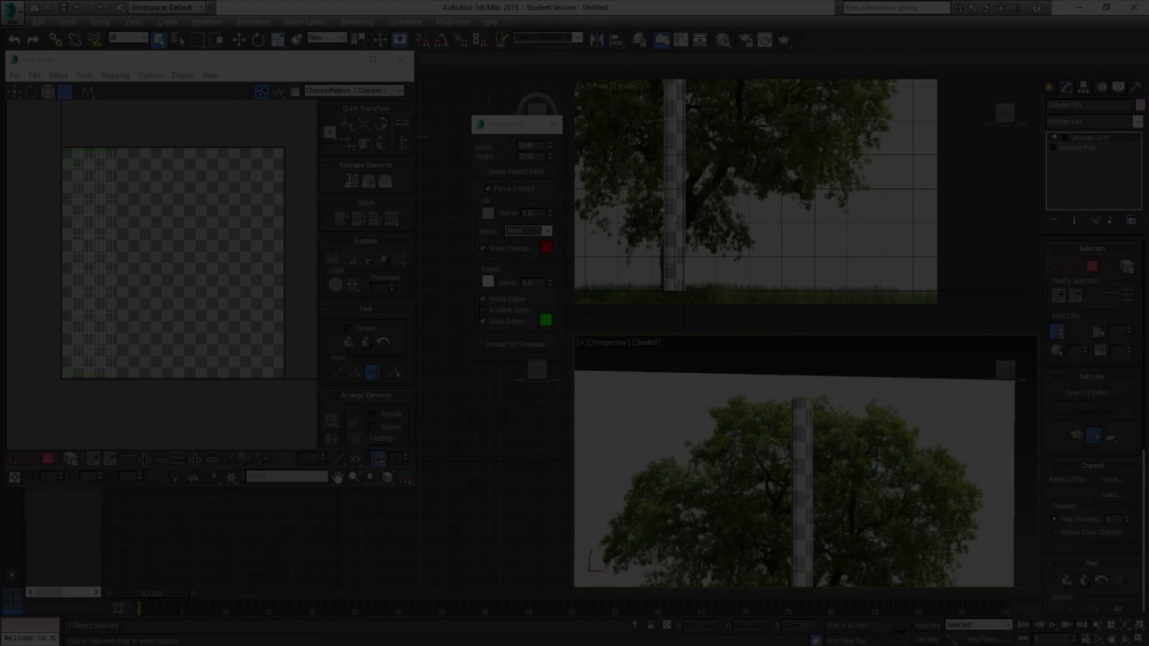